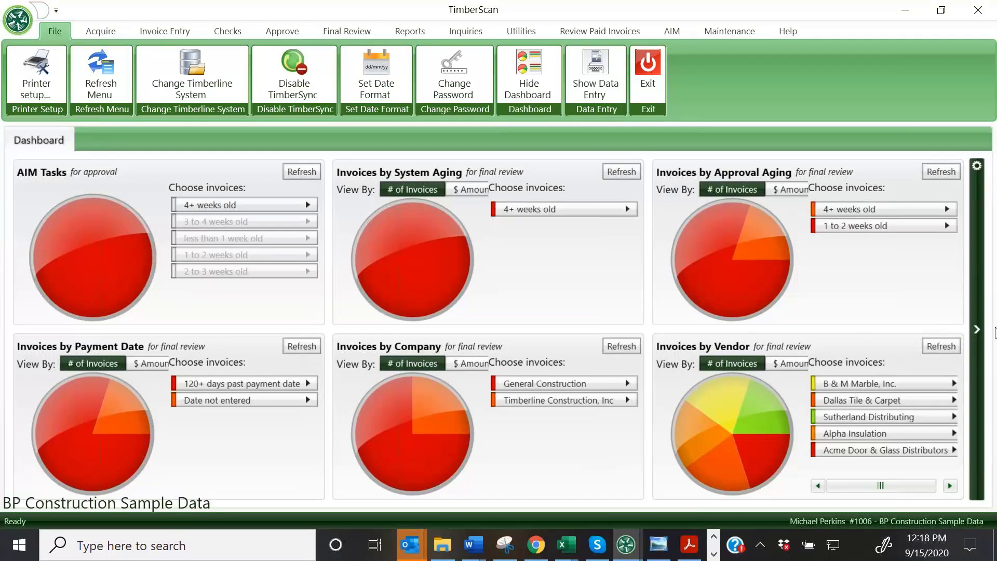
Examine the show/hide list of graphs available for the dashboard
click(978, 334)
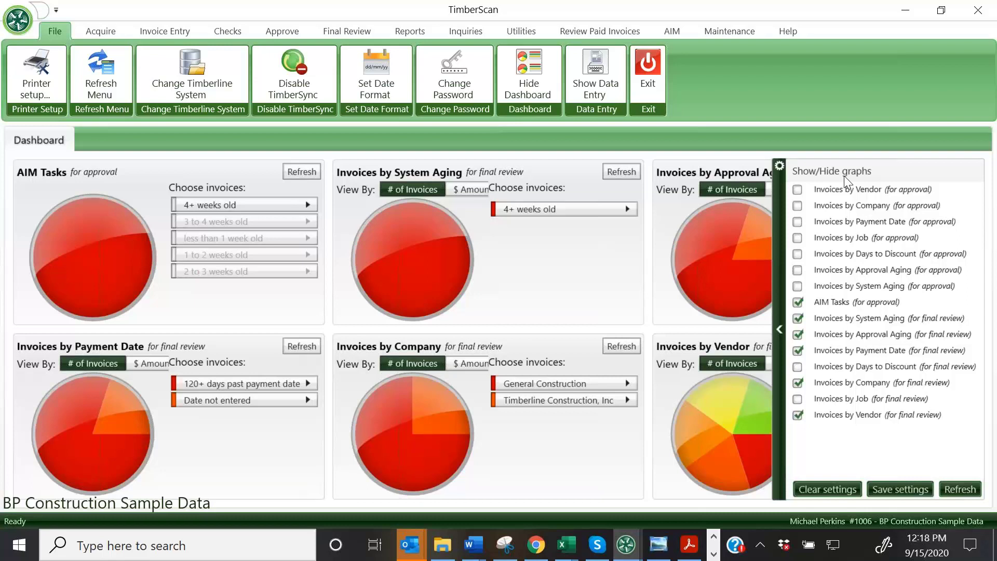
click(780, 333)
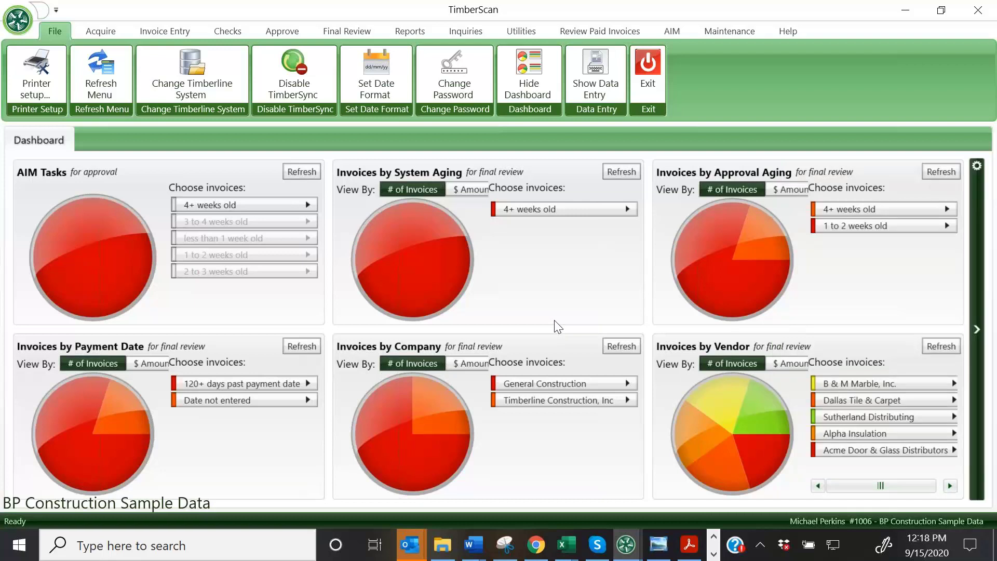
click(977, 329)
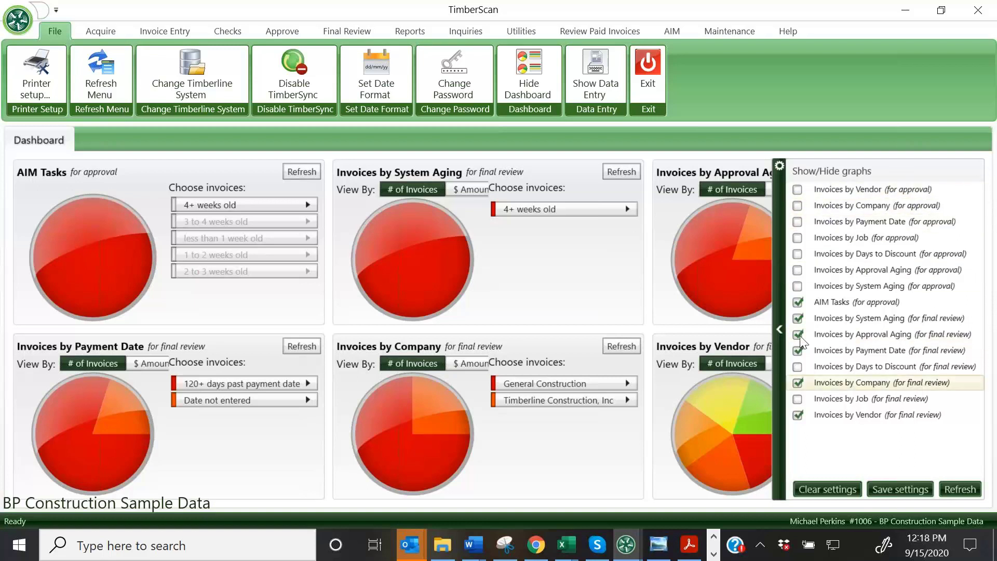
click(779, 333)
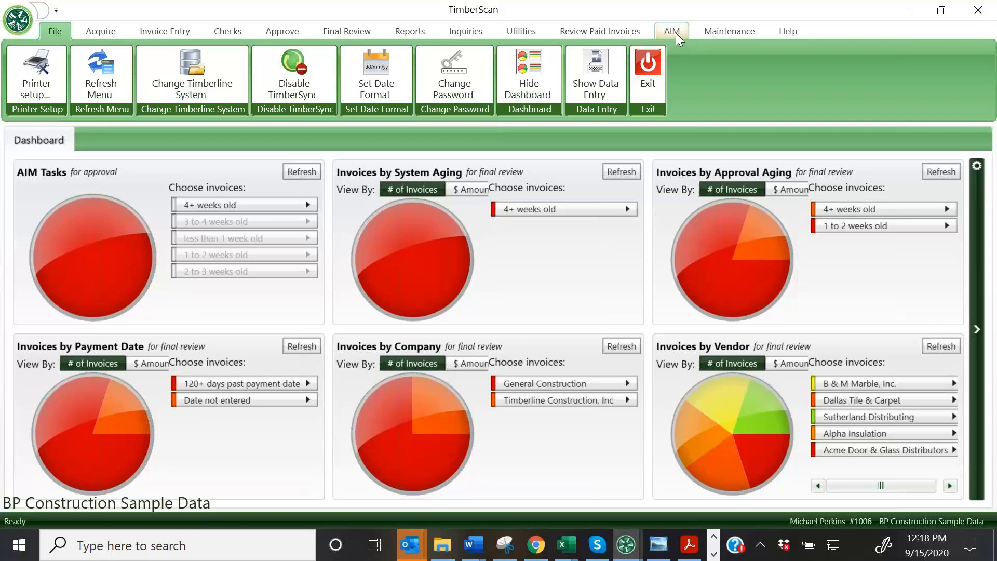
Open Acquire Images and arrange its window beside the Outlook AP invoice inbox
click(108, 31)
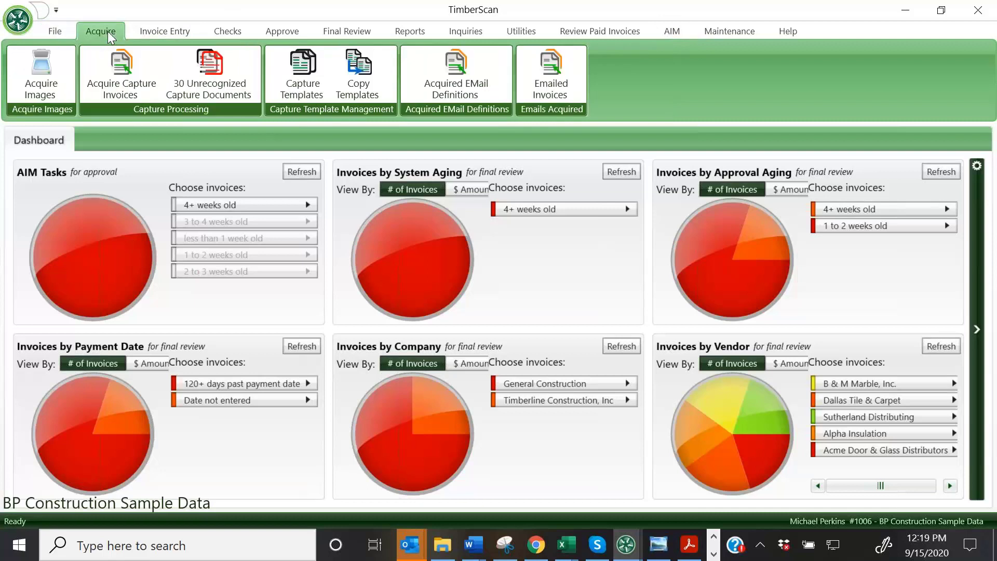
click(42, 84)
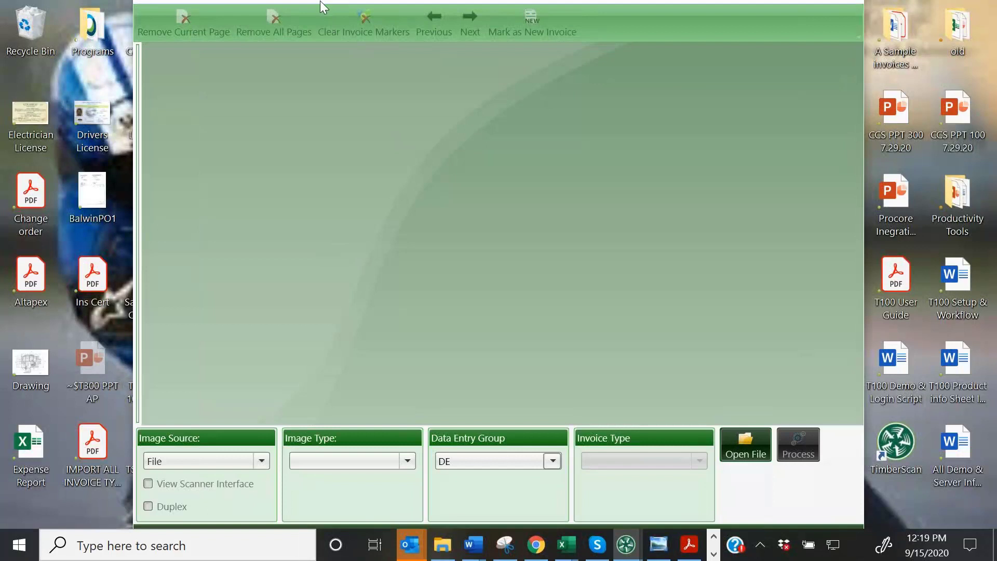
drag(320, 1, 456, 24)
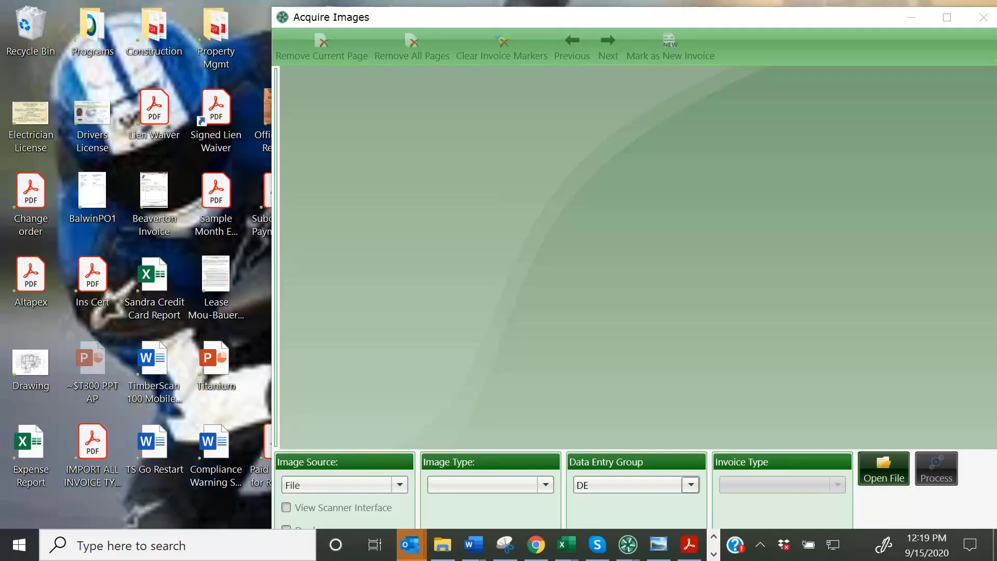
drag(79, 91, 255, 76)
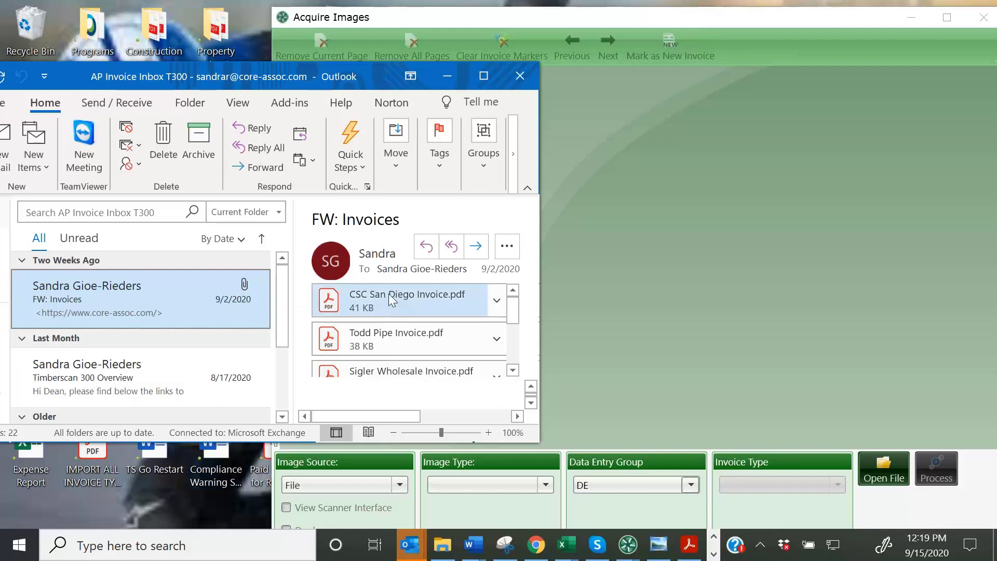
click(889, 465)
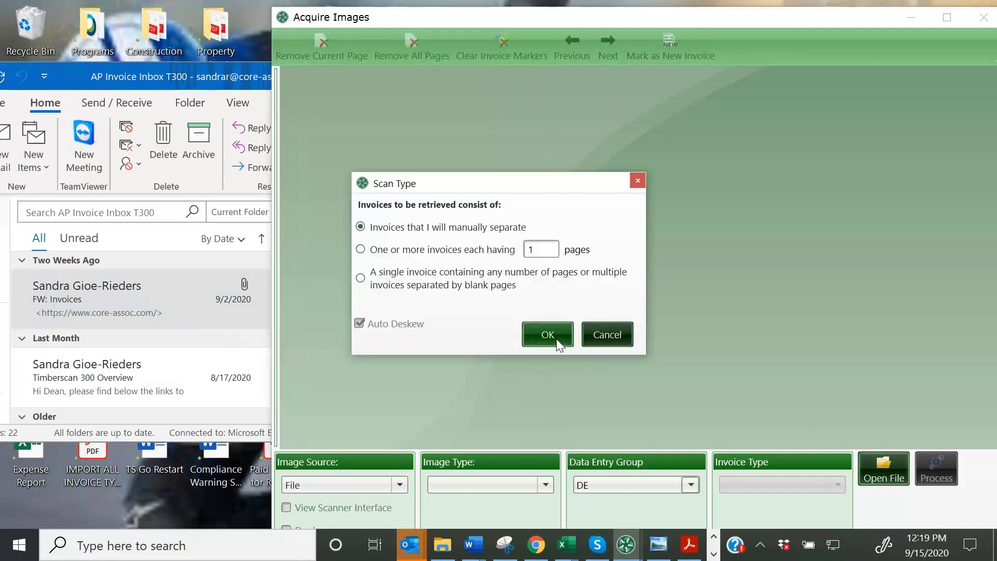
click(556, 338)
click(562, 296)
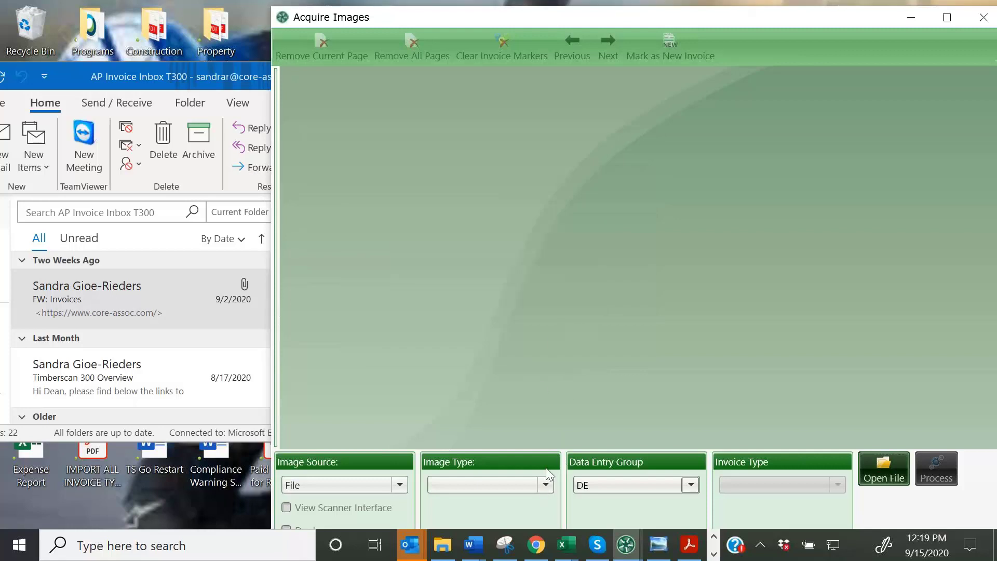
Set the image type to Regular Invoices and start opening files as invoices that will be manually separated
click(546, 485)
click(458, 360)
click(883, 467)
click(556, 341)
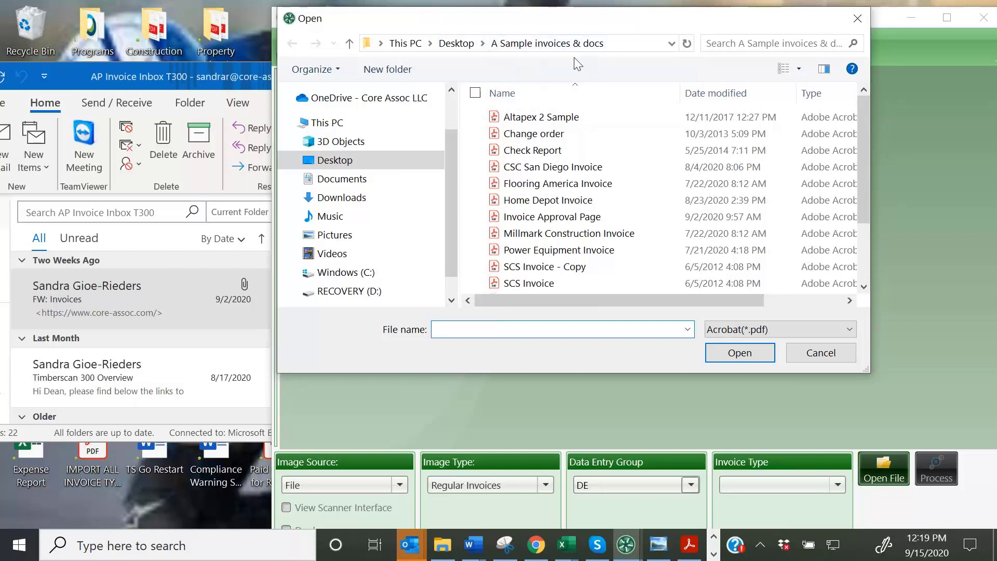
Load the CSC San Diego, Flooring America, Home Depot, Millmark Construction and SCS invoice PDFs from the A Sample invoices & docs folder
click(552, 173)
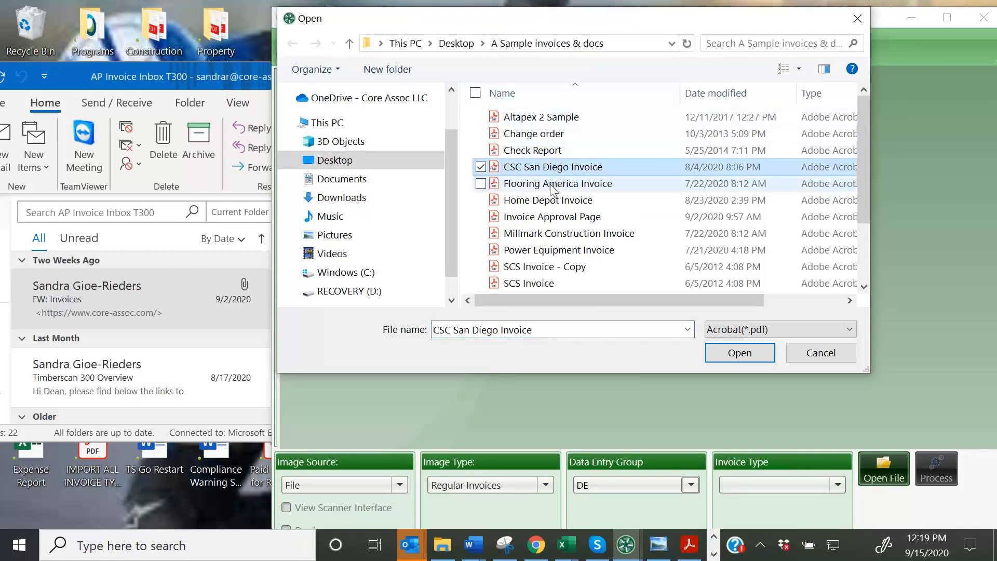
ctrl+click(553, 184)
ctrl+click(553, 201)
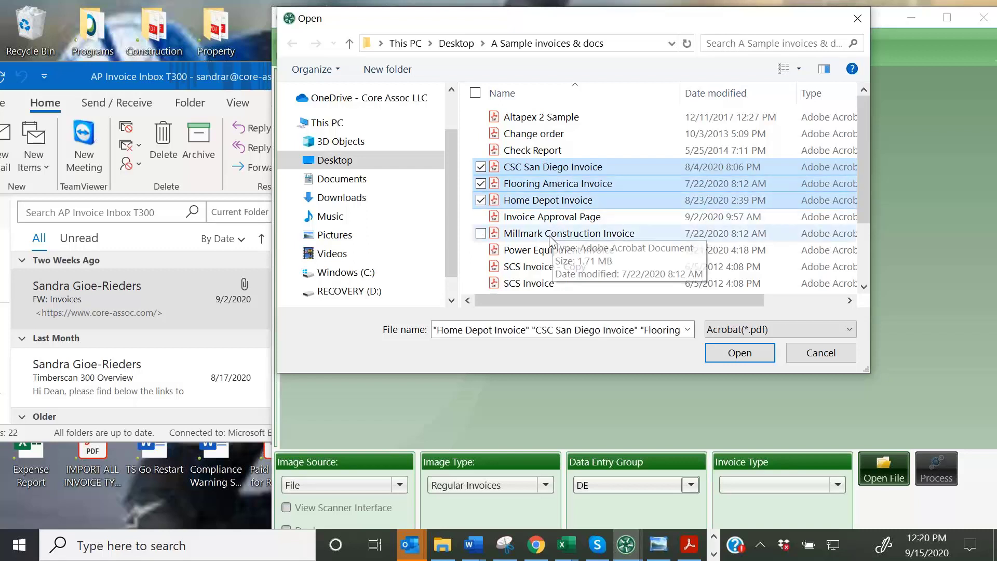
ctrl+click(566, 234)
ctrl+click(597, 285)
click(743, 357)
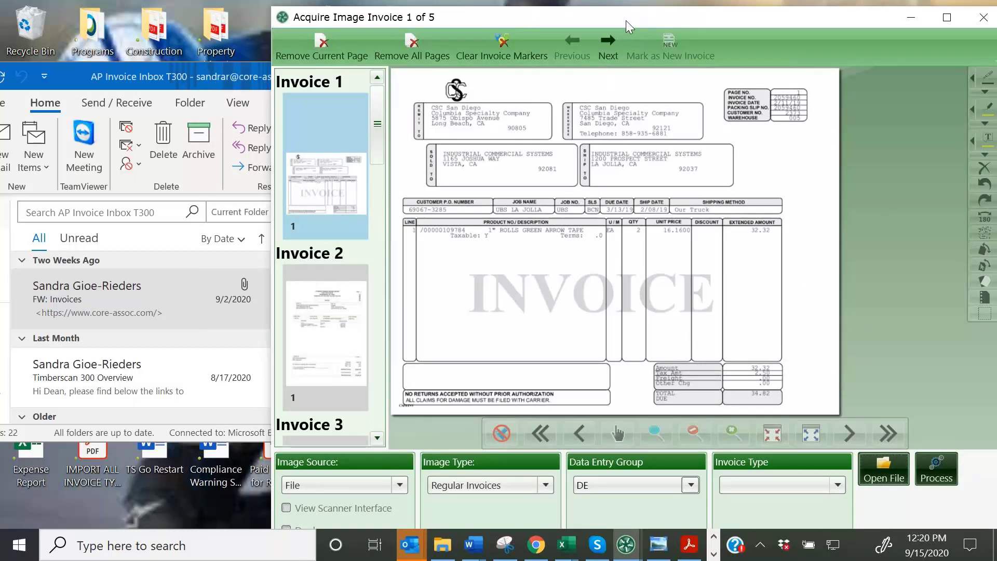
Add the CSC San Diego and Todd Pipe invoice PDFs attached to the Outlook email "FW: Invoices" to the acquired images
click(215, 77)
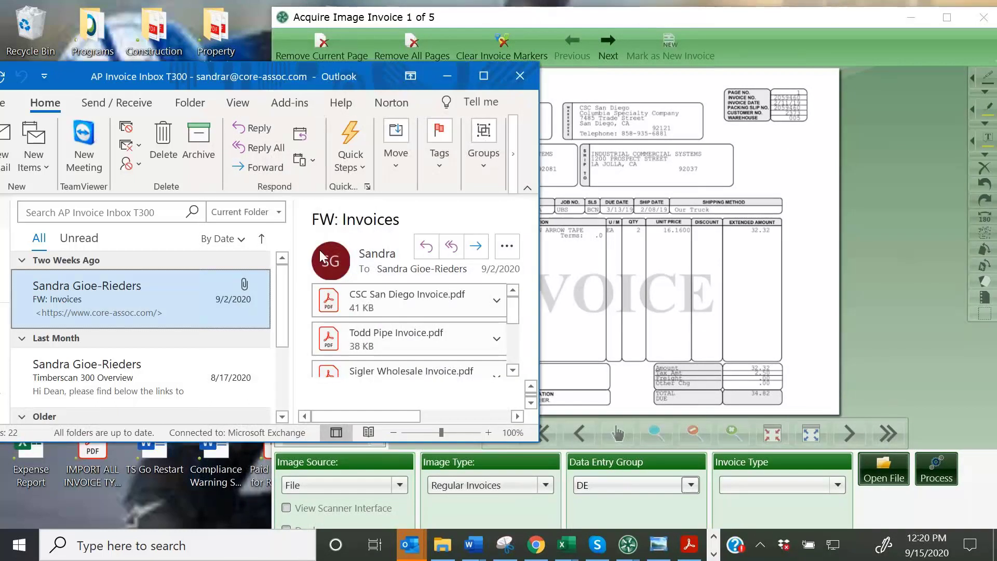
click(395, 299)
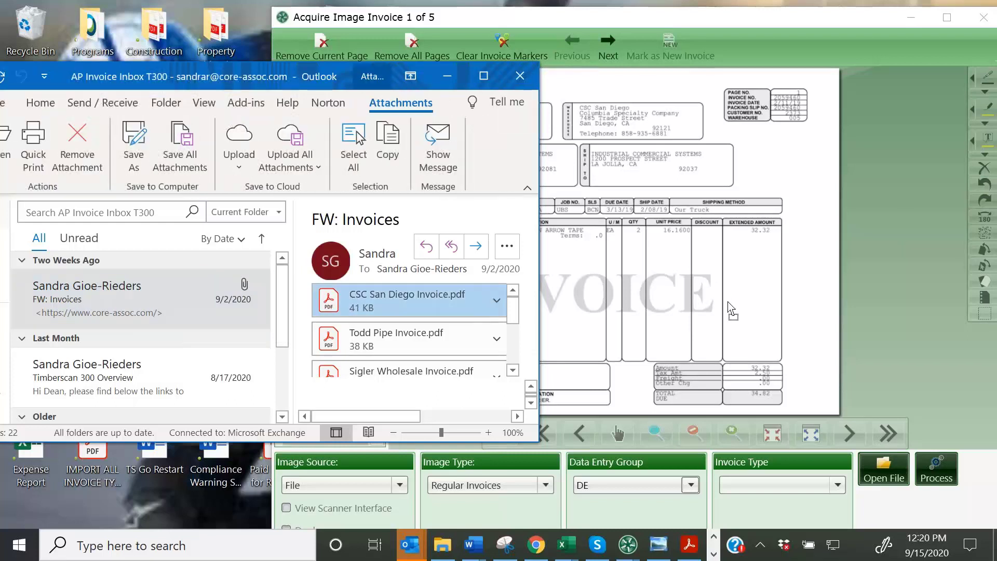
click(617, 333)
drag(357, 340, 715, 338)
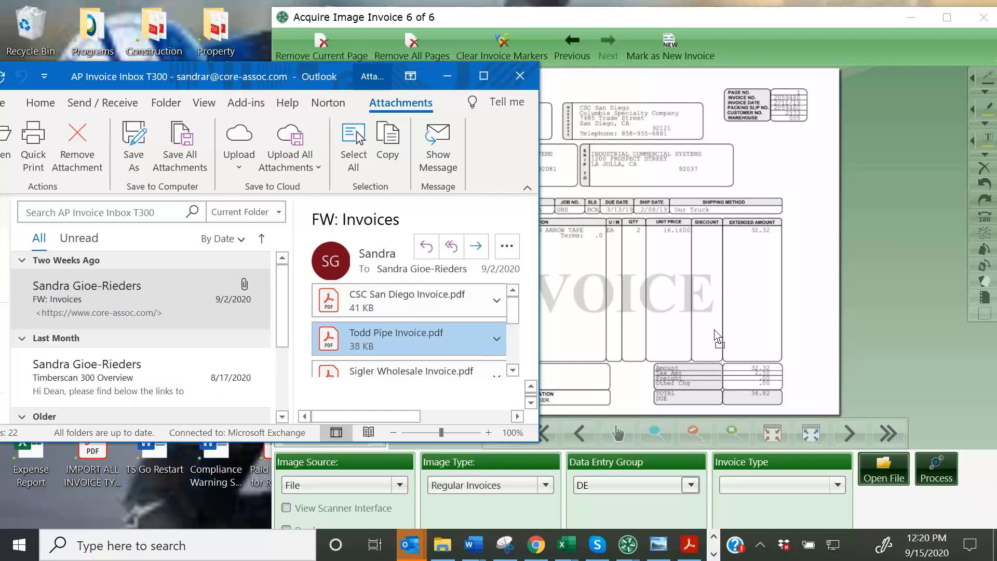
click(548, 335)
Minimize Outlook, maximize the Acquire Images window and look through the thumbnails of the acquired invoices
click(447, 75)
drag(631, 20, 311, 28)
click(673, 23)
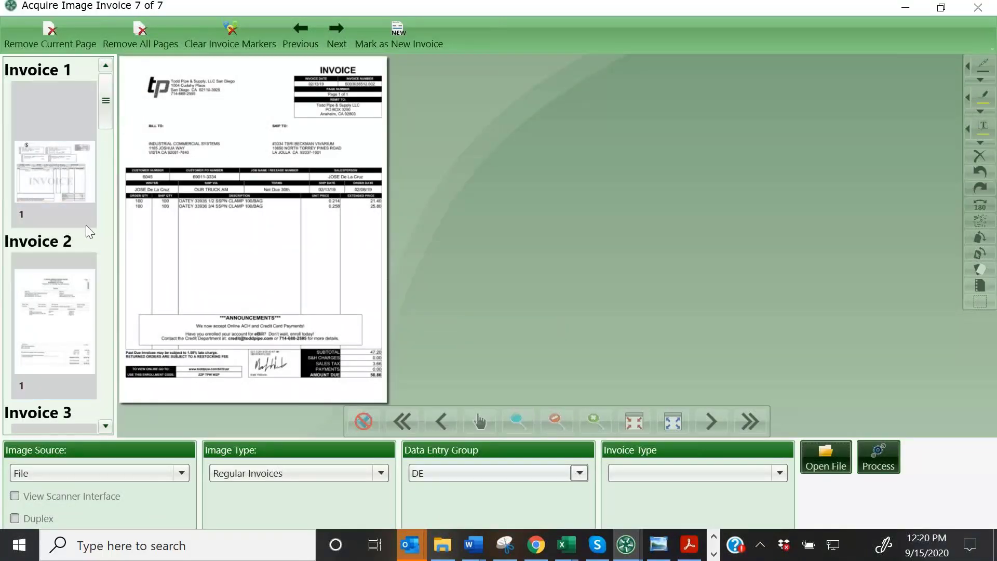
drag(101, 108, 105, 155)
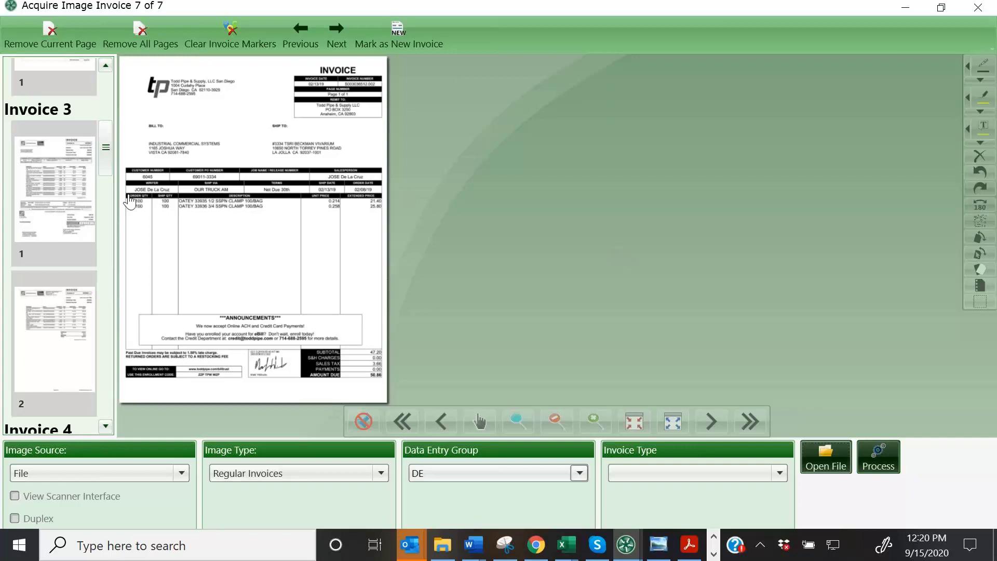
Place a yellow sticky note below the line items on the Todd Pipe invoice
scroll(240, 206, up, 5)
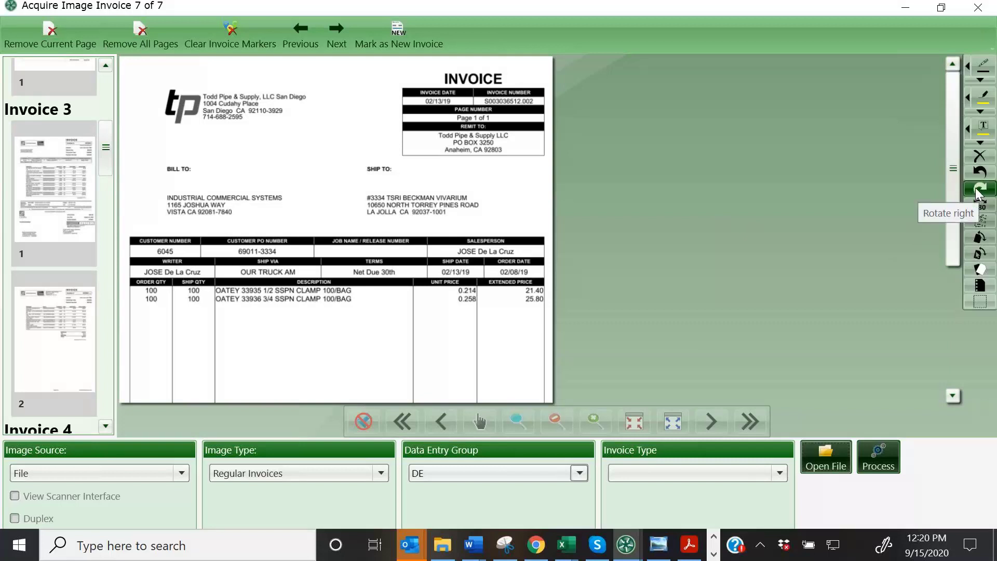
click(988, 136)
click(244, 328)
mouse_move(249, 344)
mouse_down()
mouse_move(263, 395)
mouse_move(332, 393)
mouse_up()
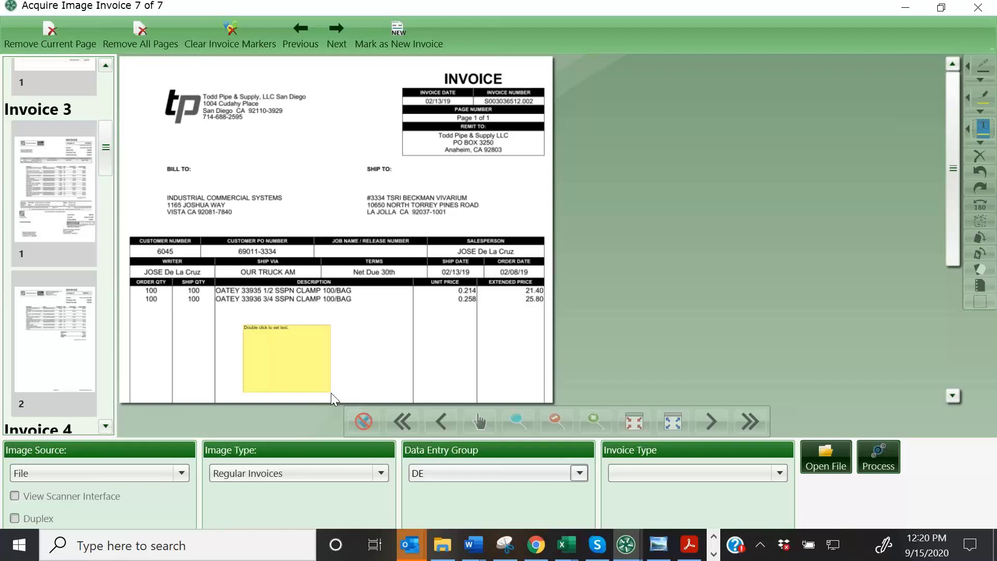
Handwrite "NO WAY!" with the freehand pen beside the sticky note on the Todd Pipe invoice
click(982, 67)
mouse_move(364, 333)
mouse_down()
mouse_move(393, 320)
mouse_move(401, 338)
mouse_move(376, 342)
mouse_move(386, 361)
mouse_move(418, 366)
mouse_move(436, 356)
mouse_move(440, 374)
mouse_move(468, 345)
mouse_move(447, 387)
mouse_up()
mouse_move(482, 332)
mouse_down()
mouse_move(479, 378)
mouse_move(490, 369)
mouse_up()
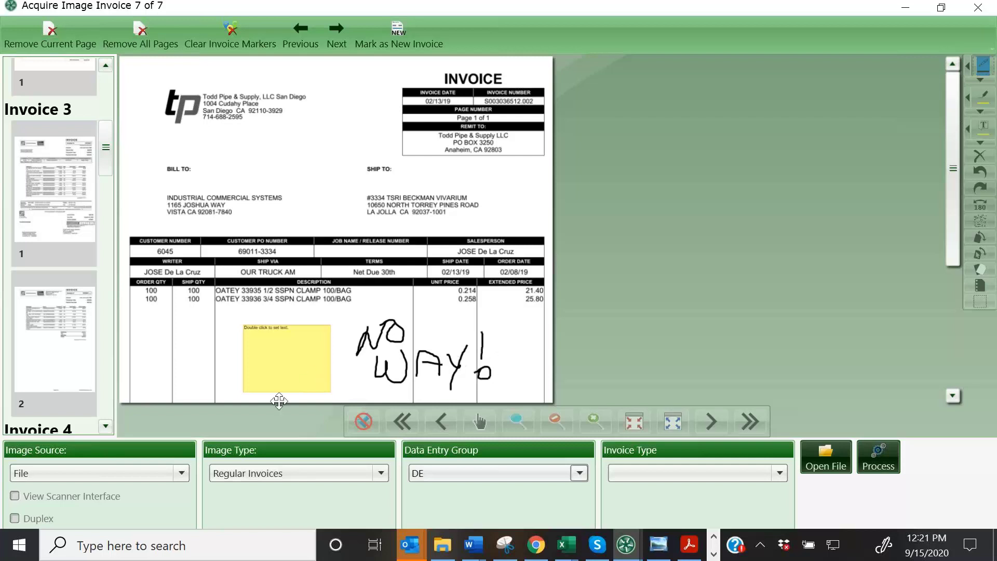
Check the available image sources, and close the Acquire Images window without processing the invoices
click(182, 472)
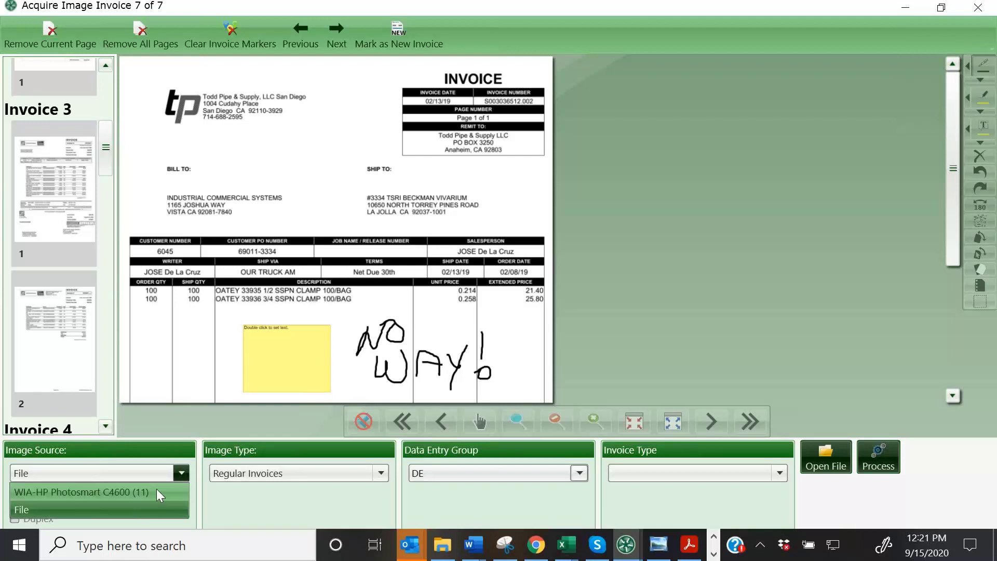
click(656, 338)
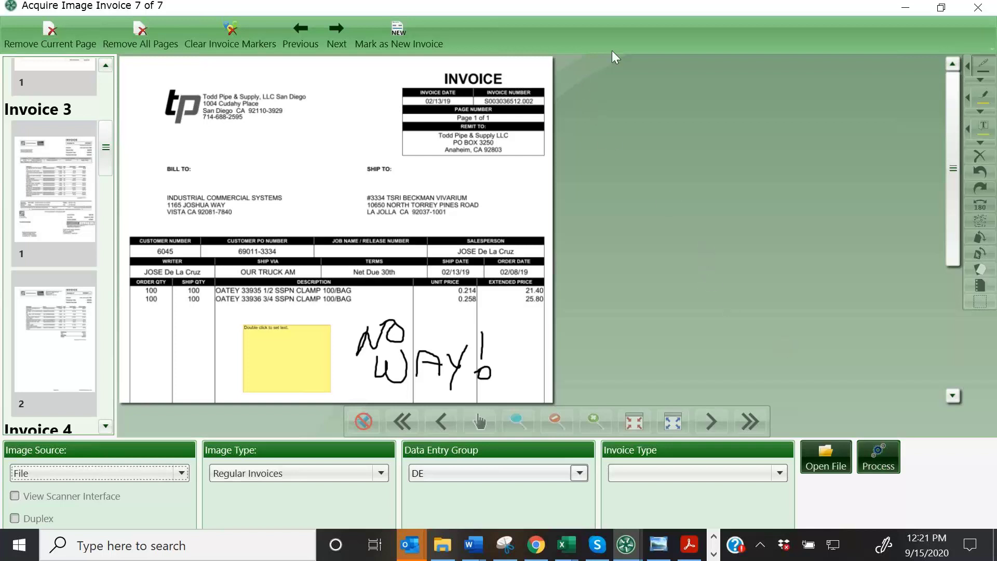
double_click(648, 8)
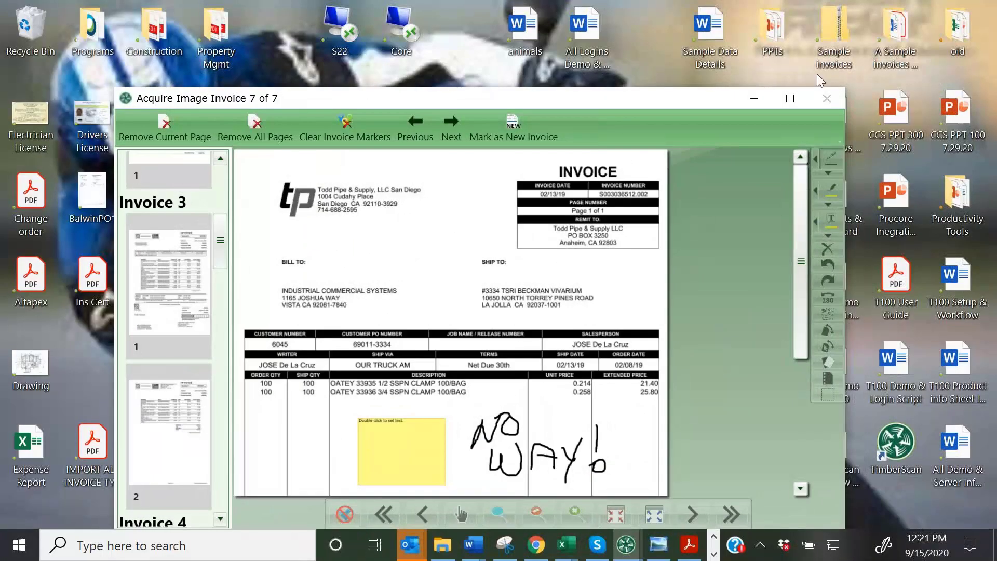
click(829, 98)
click(587, 304)
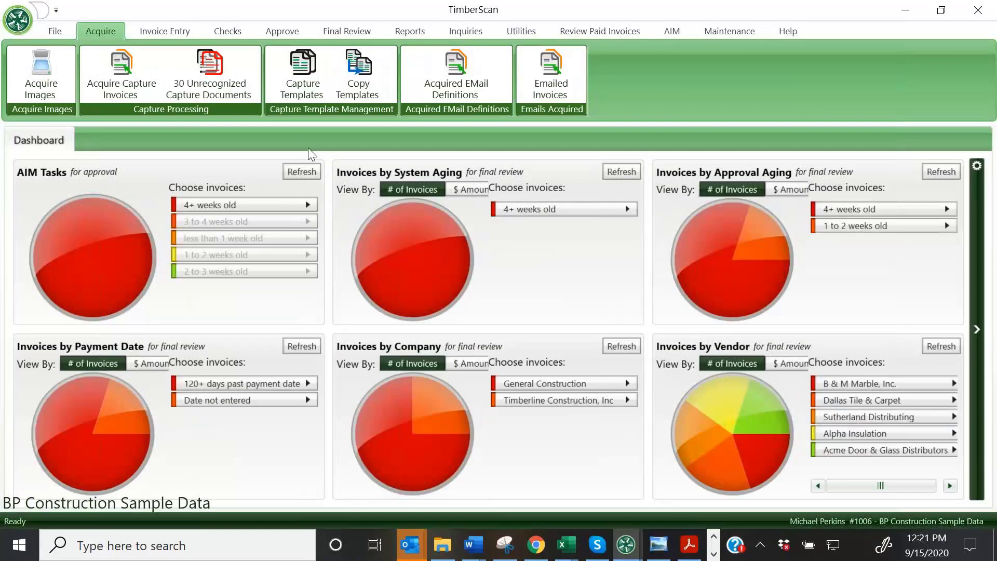
Open the Capture Templates list and enlarge its window to show all templates and columns
click(304, 70)
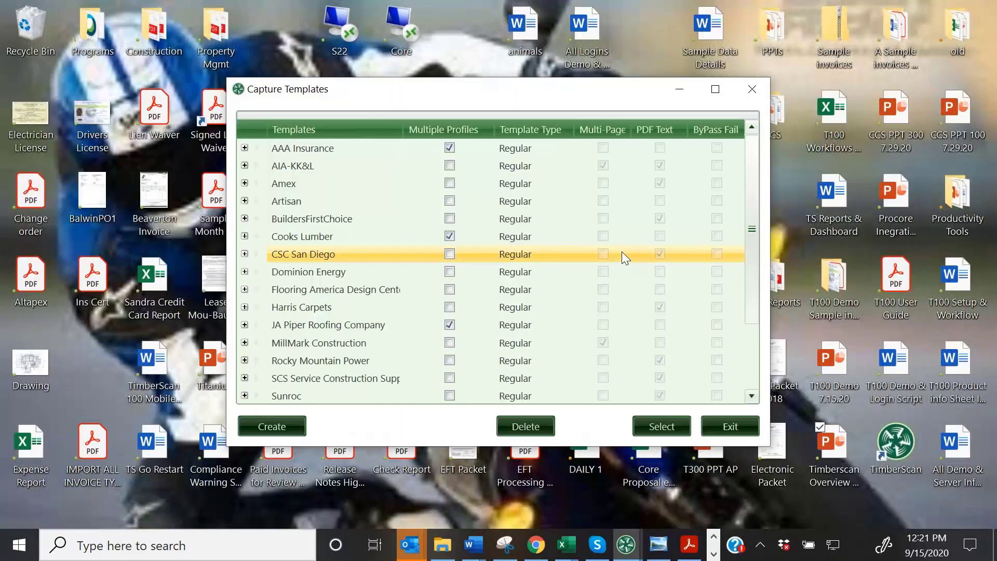
drag(478, 76, 478, 29)
drag(501, 445, 500, 497)
drag(770, 338, 873, 338)
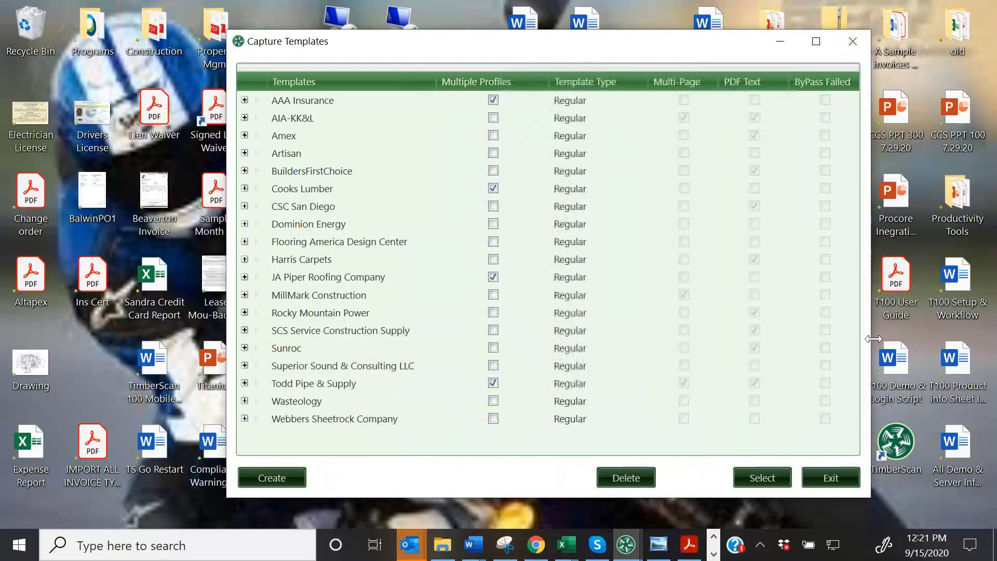
Open the Wasteology profile of the Wasteology capture template for editing
click(245, 400)
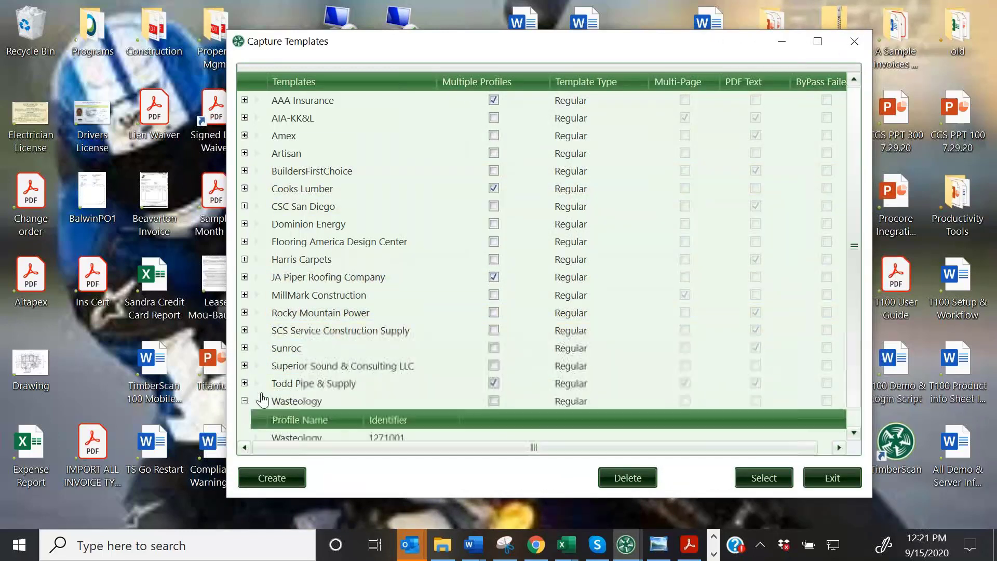
click(296, 440)
click(764, 478)
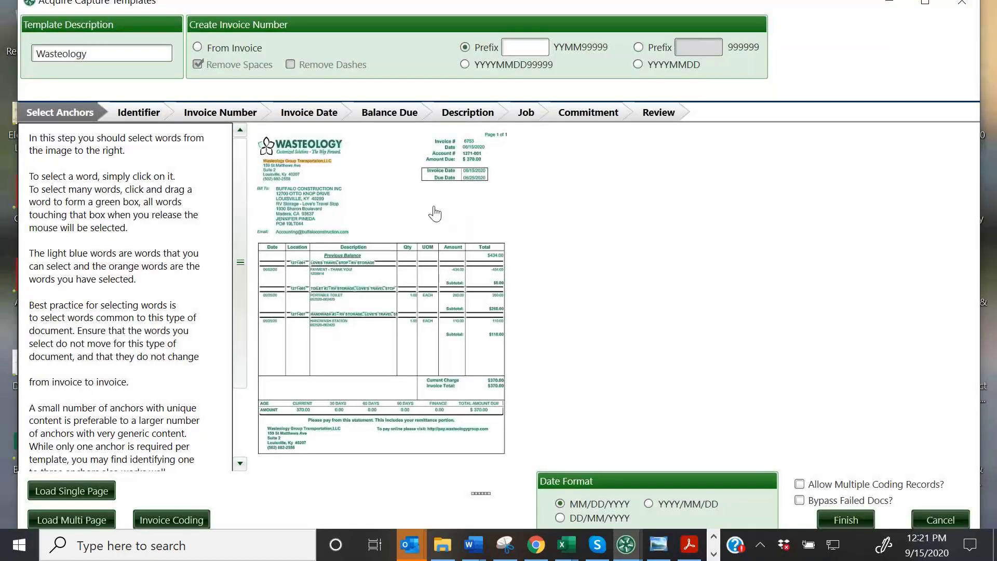
Try the Invoice Number capture box on the invoice number, and on the date below it, widening it to cover the full date
click(229, 114)
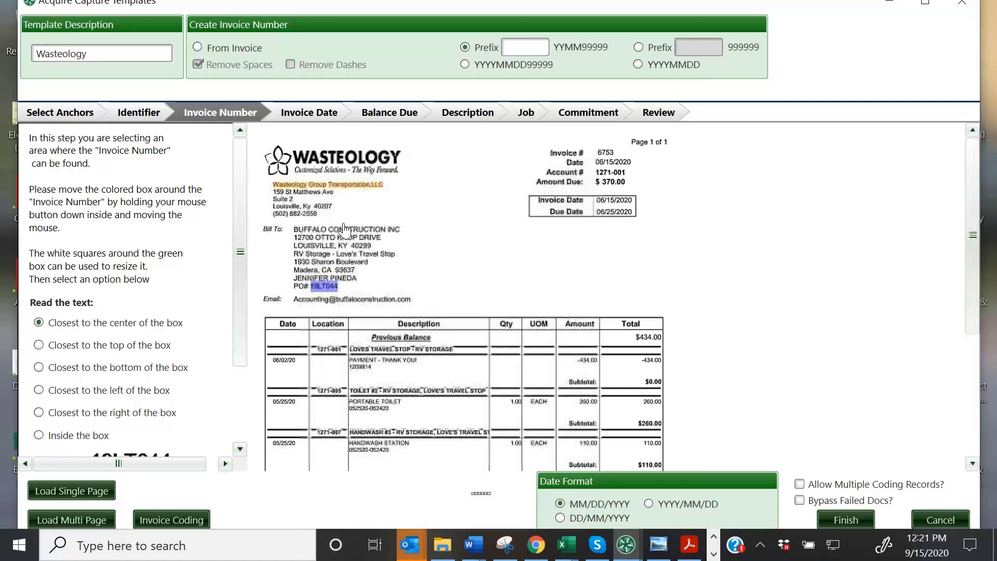
drag(329, 292, 616, 154)
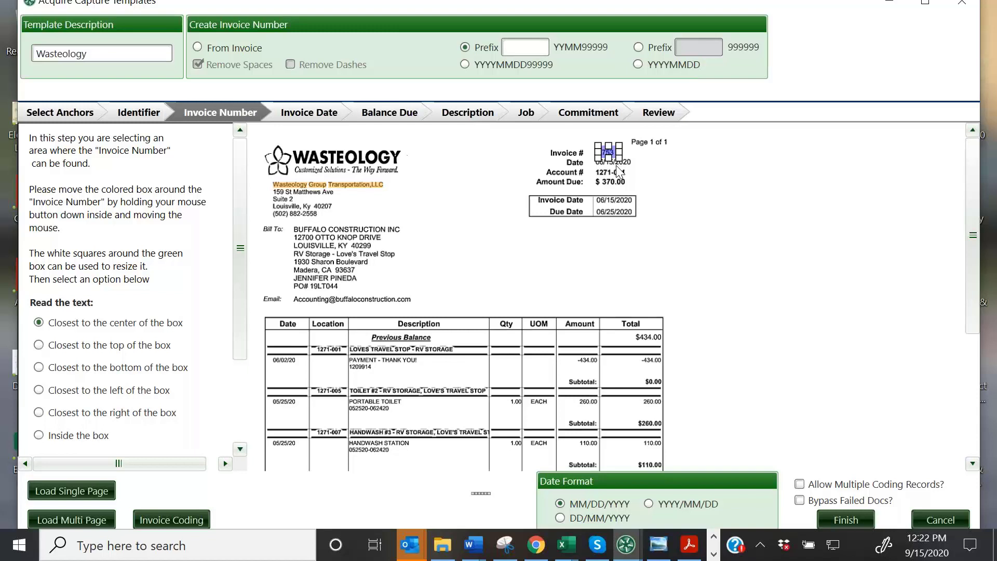
scroll(239, 261, down, 2)
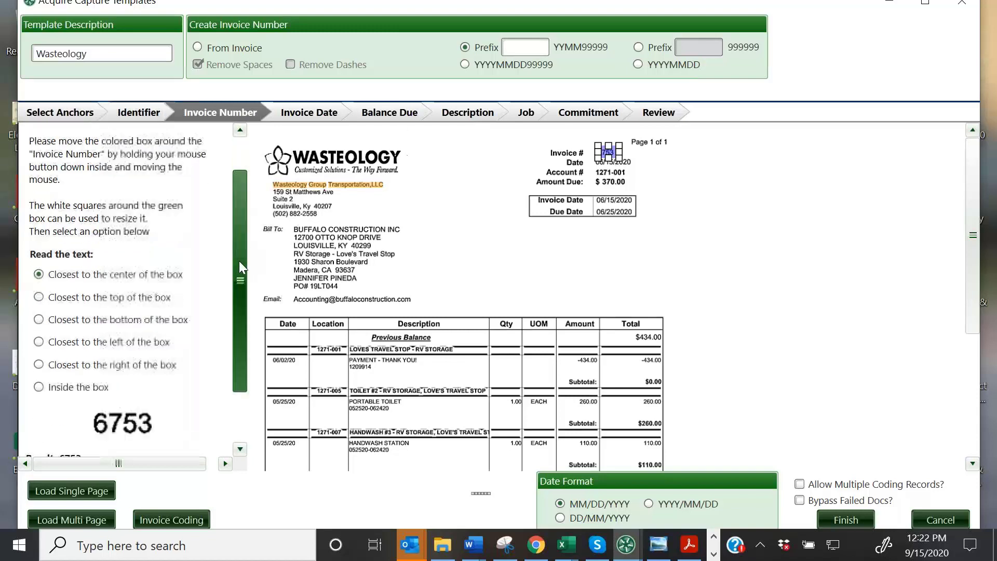
drag(239, 261, 242, 305)
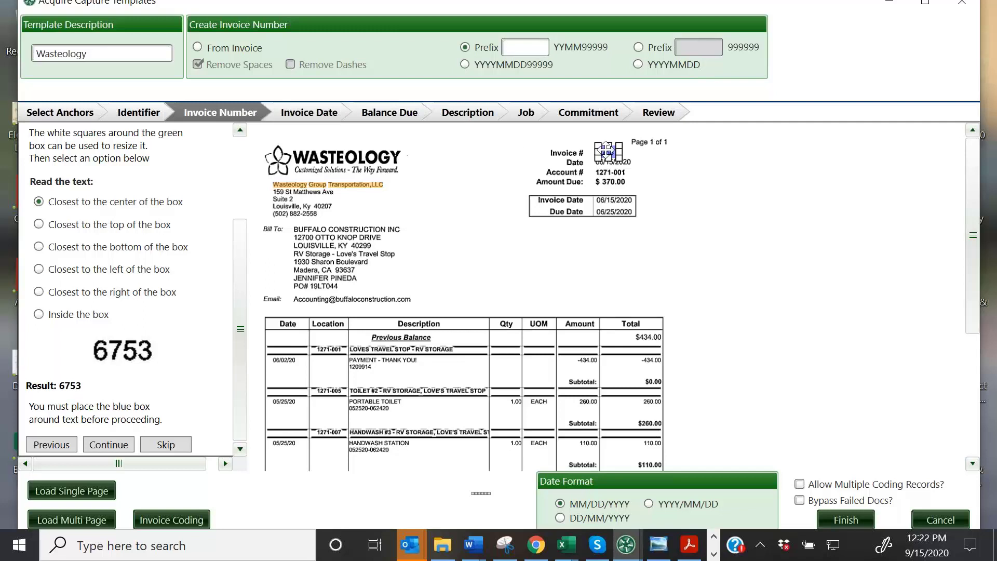
drag(607, 152, 636, 167)
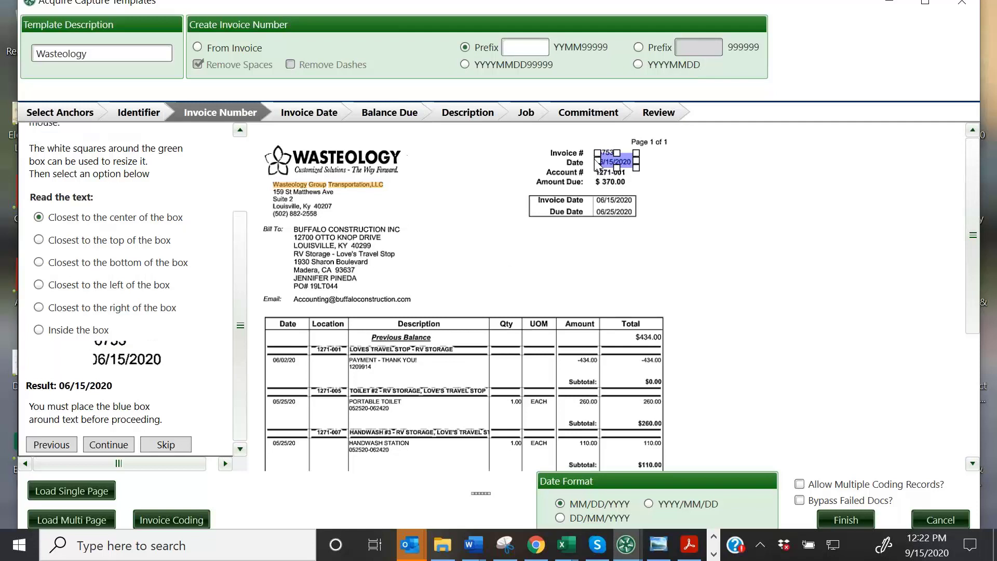
drag(595, 159, 591, 159)
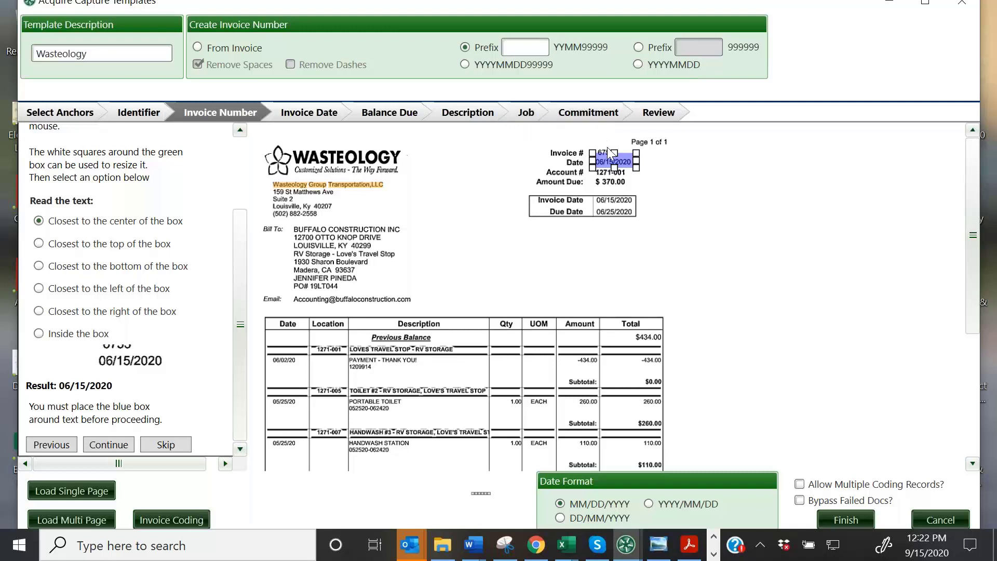
Return the Invoice Number capture box to the PO number below the bill-to address, and show the captured results for review
drag(602, 162, 345, 293)
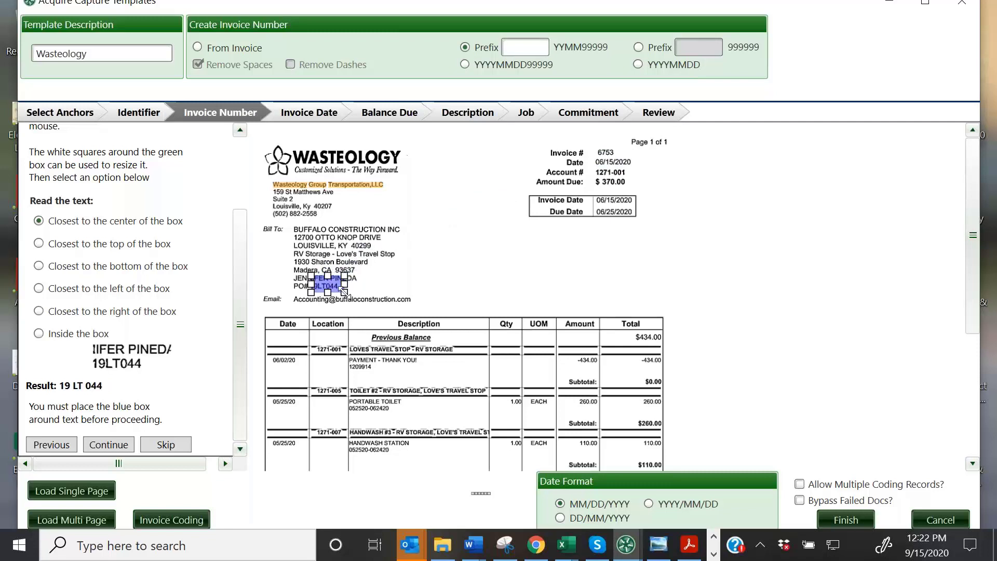
click(655, 113)
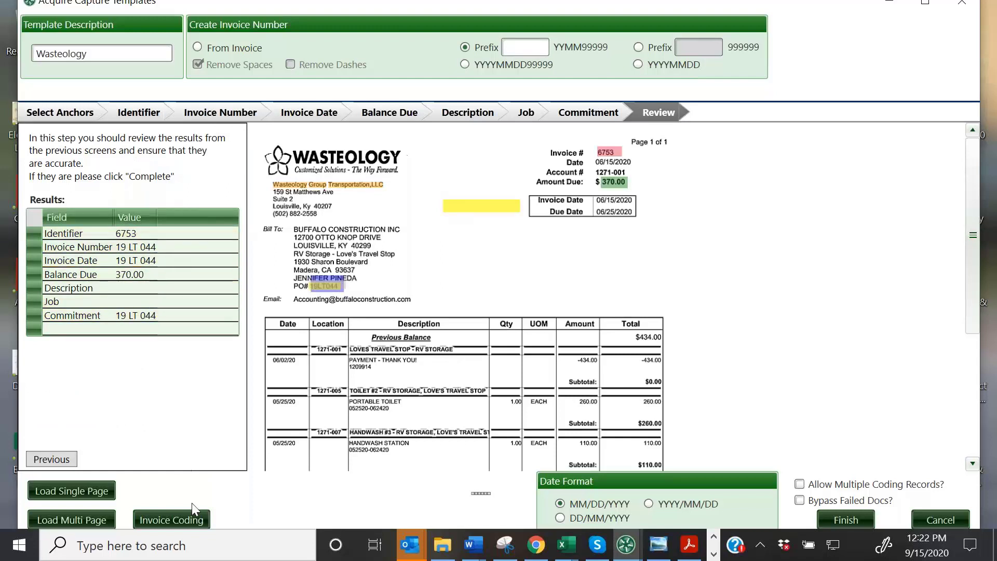
Open the invoice coding profile for Wasteology and choose 2301 - Westside Lumber as its vendor
click(174, 518)
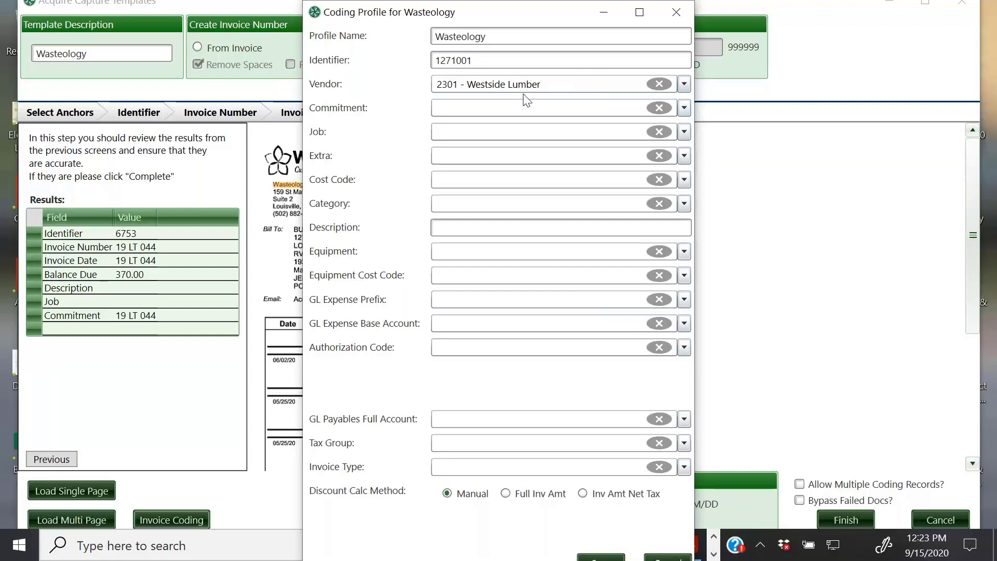
click(684, 84)
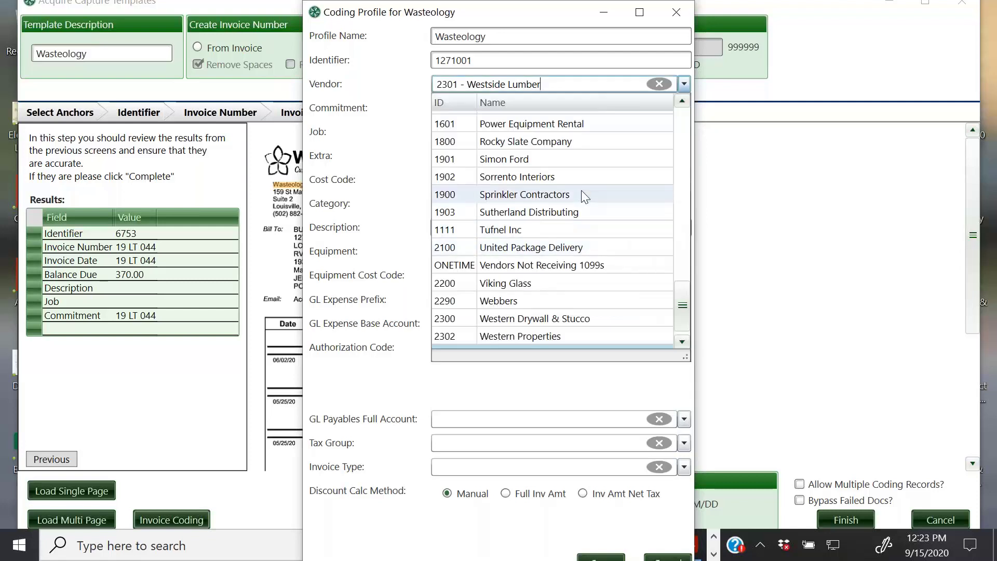
scroll(582, 191, down, 1)
click(515, 343)
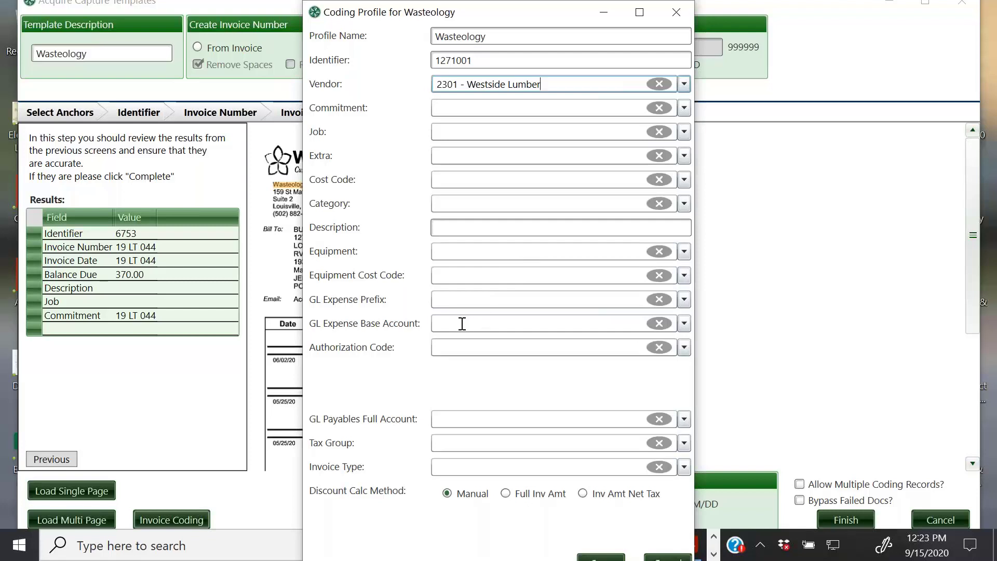
Check the available GL expense base accounts without choosing one, and set the invoice type to AUTOAPPR - Automatic Approval
click(685, 324)
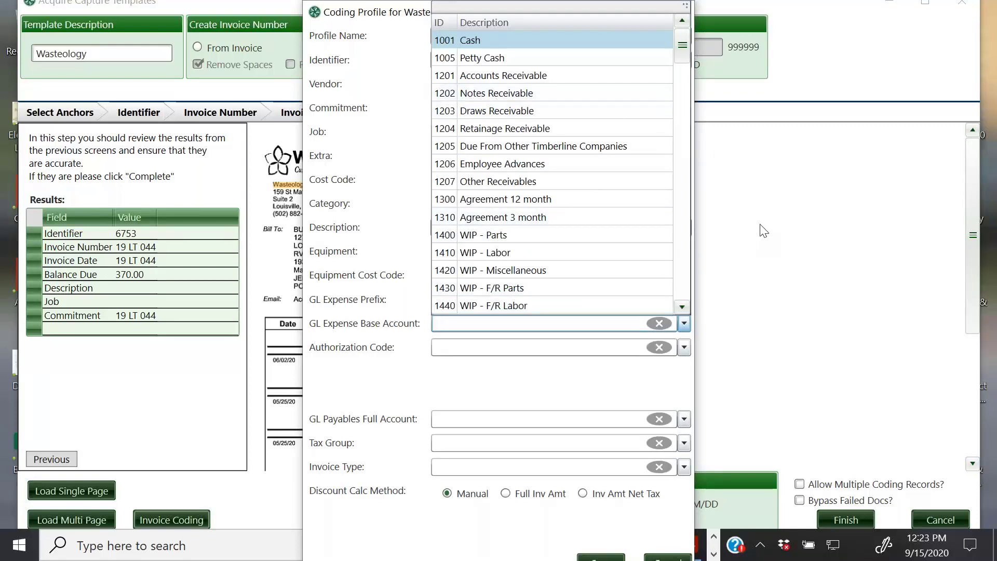
key(Escape)
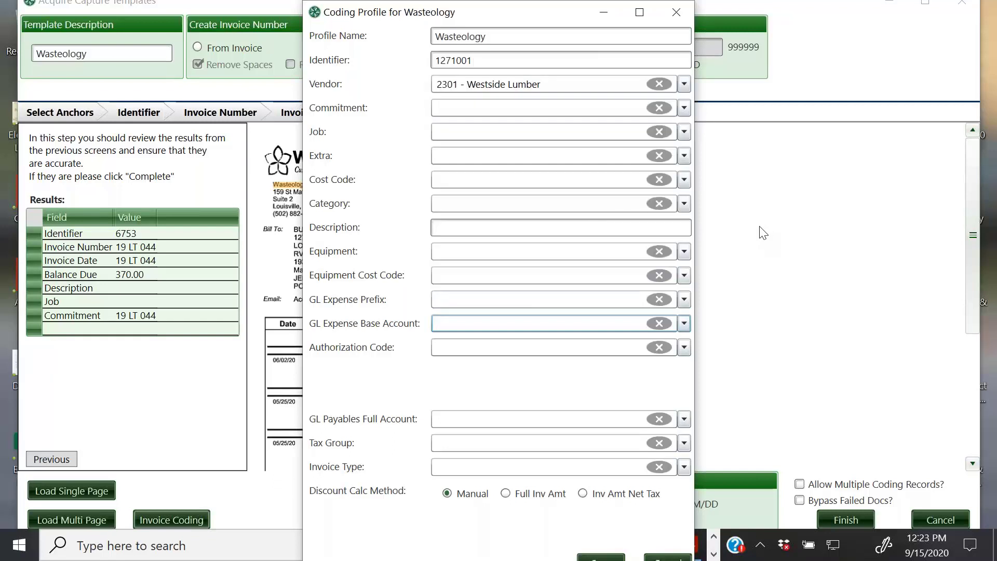
click(684, 467)
click(454, 508)
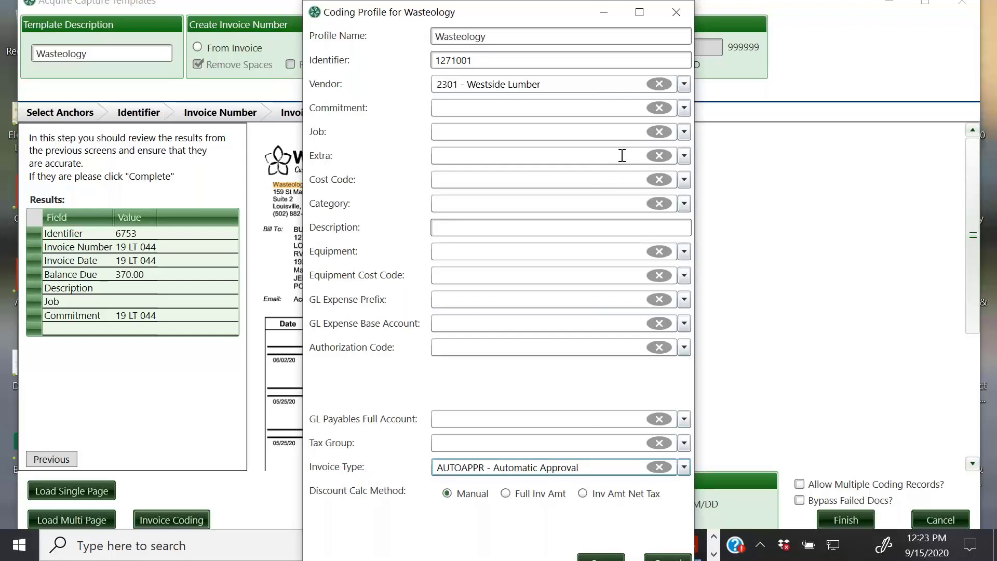
Set the coding profile's cost code to 8-305 - Access Doors and its category to S - Subcontracts
click(684, 179)
click(507, 217)
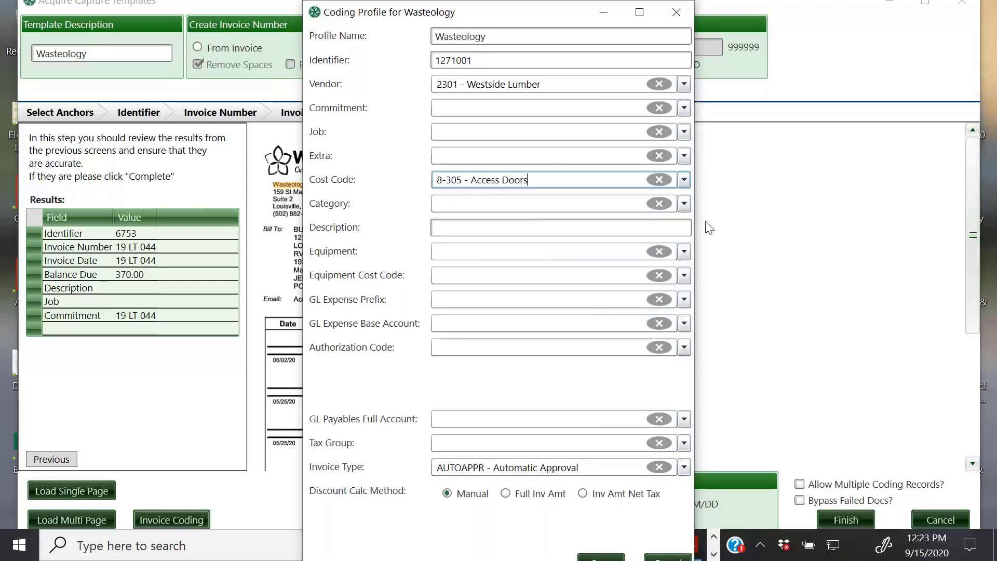
click(684, 204)
click(514, 182)
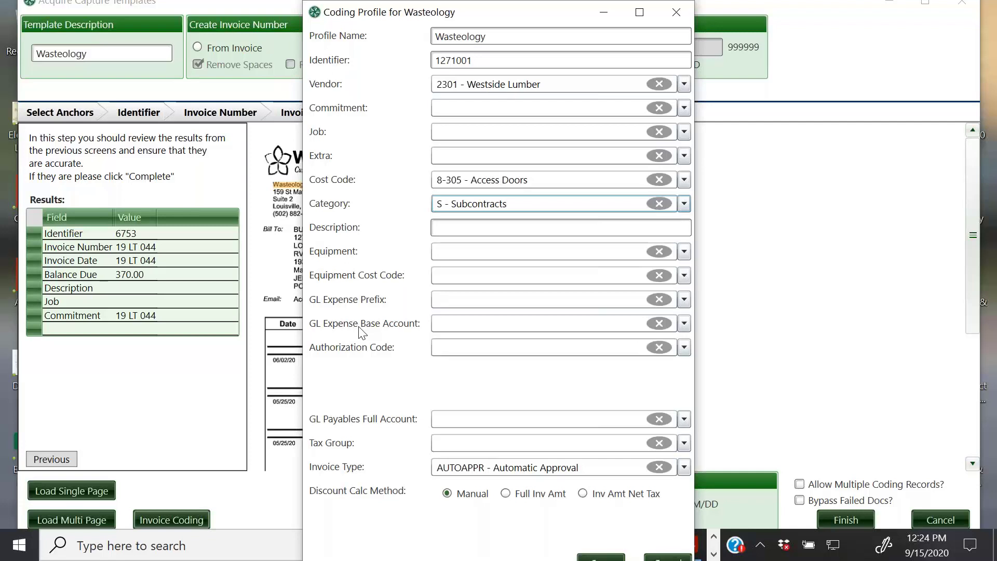
Discard the coding profile and Wasteology template changes, and exit the Capture Templates list back to the dashboard
drag(541, 180, 421, 185)
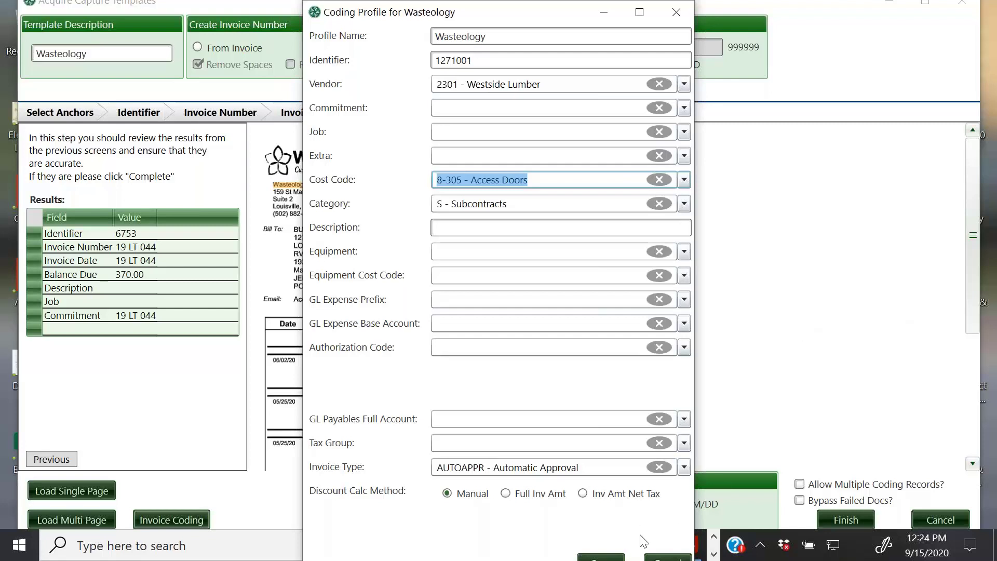
click(660, 559)
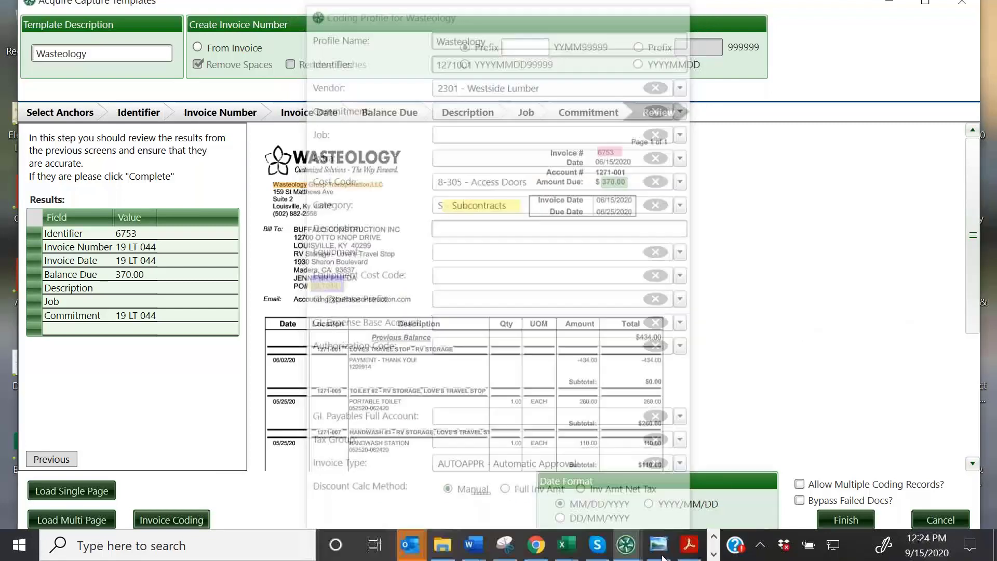
click(935, 520)
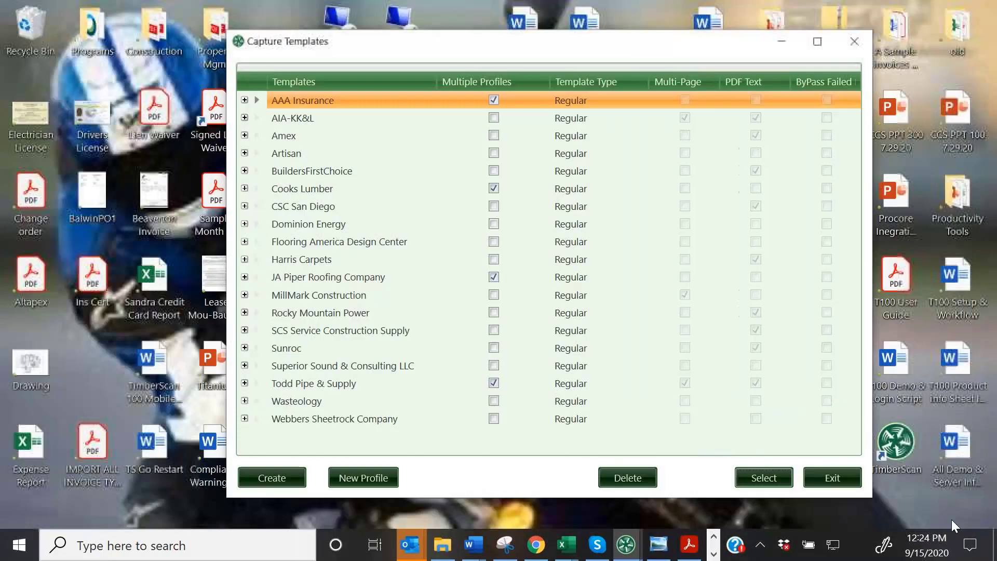
click(844, 472)
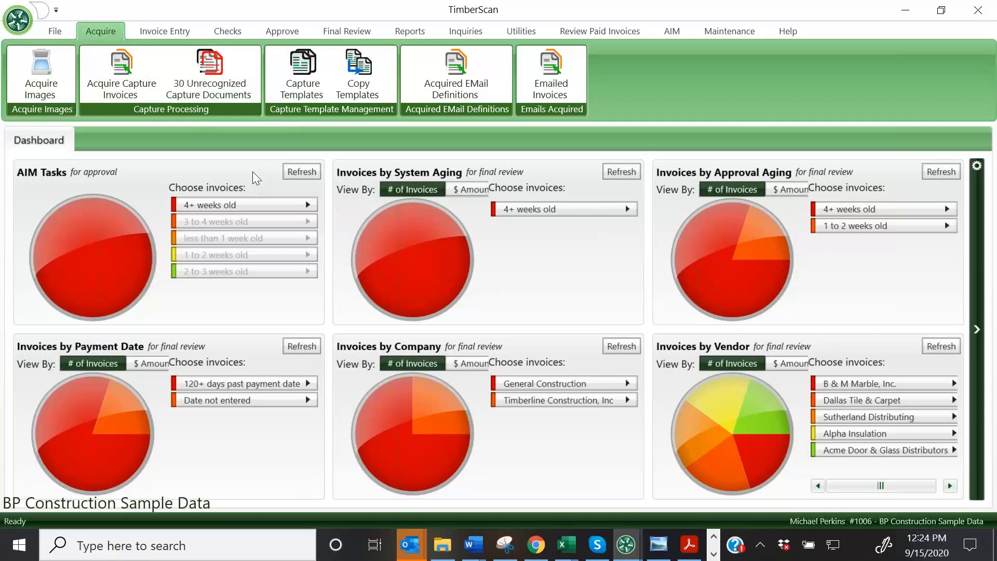
Show the Invoice Entry commands, and switch to the Electronic Packet file in Windows Photo Viewer
click(166, 31)
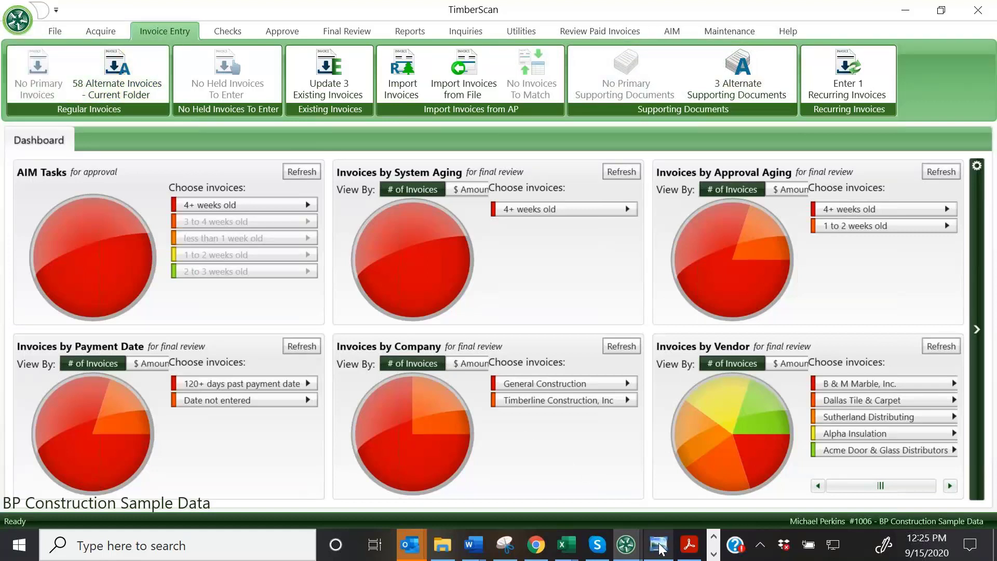
mouse_move(660, 548)
click(675, 457)
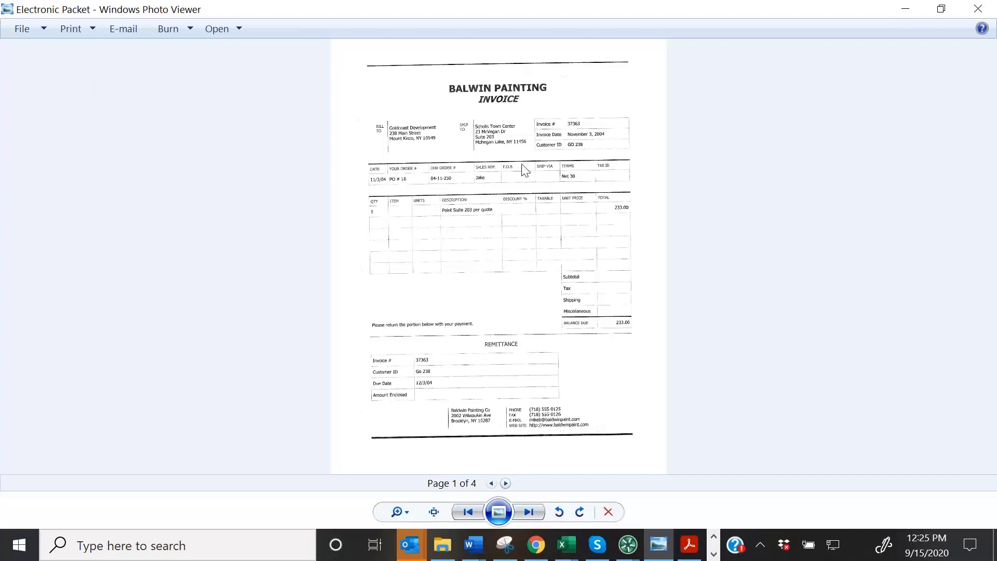
Examine the Electronic Packet page by page: the Balwin Painting invoice, the invoice approval page, the purchase order and the check
scroll(542, 184, up, 1)
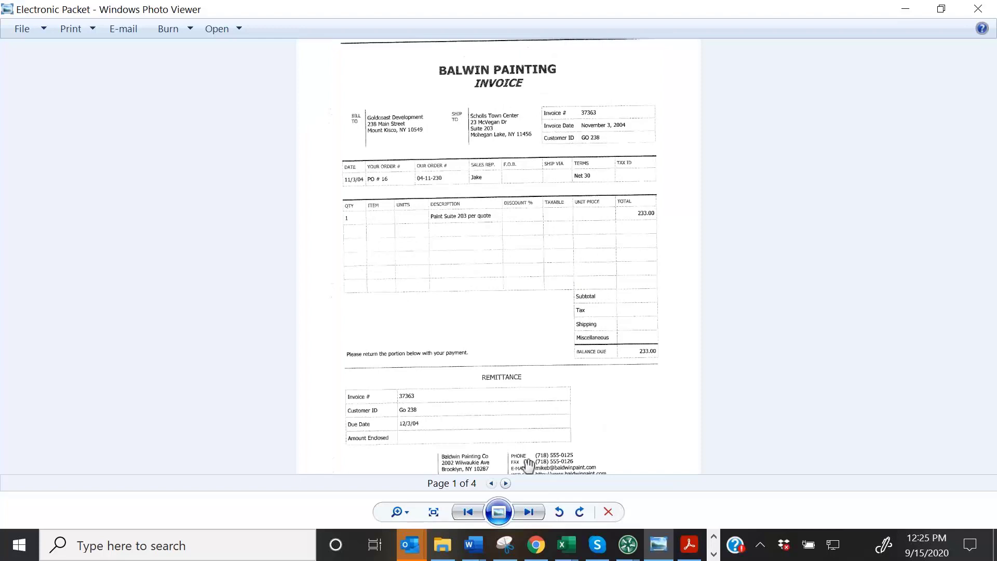
click(505, 483)
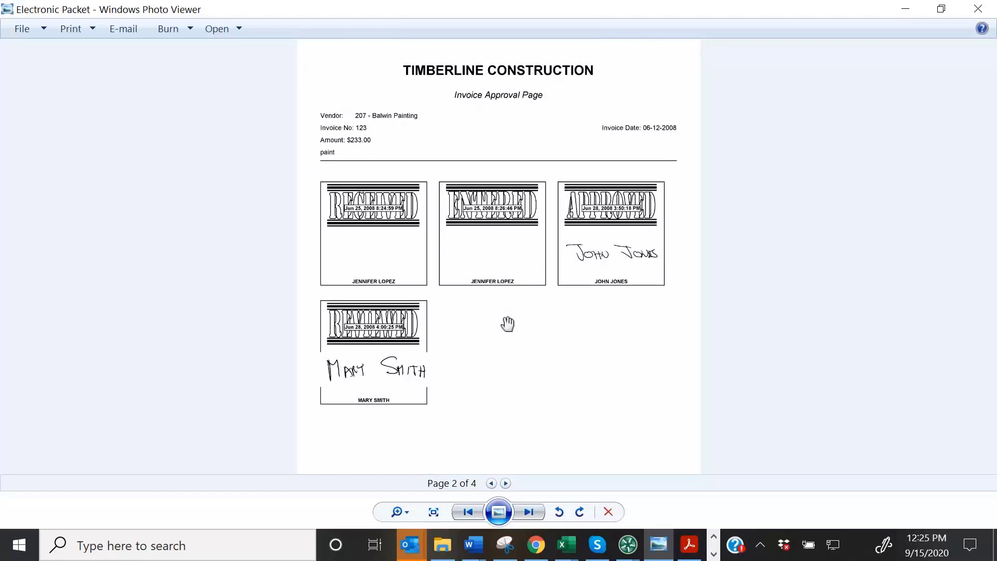
scroll(507, 319, up, 1)
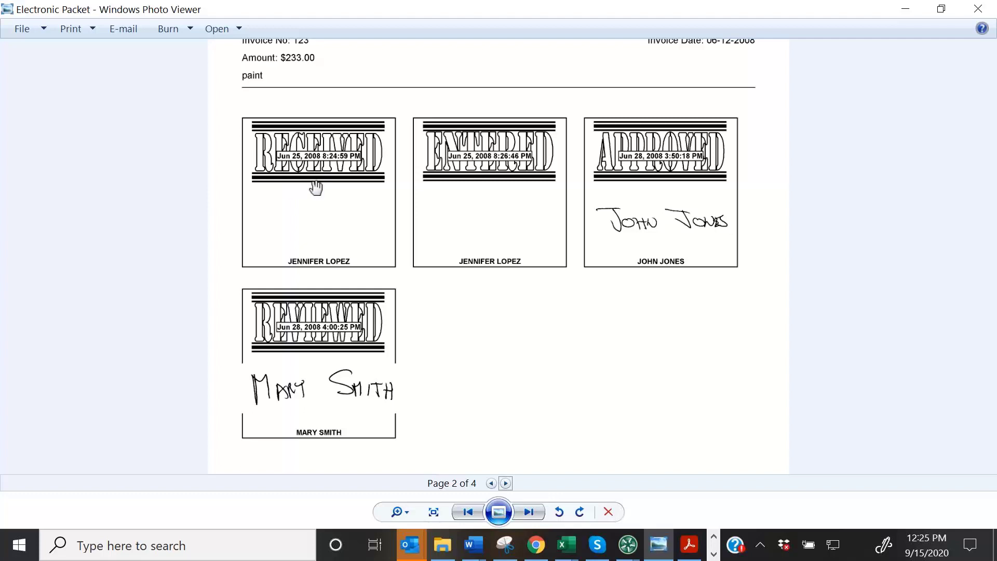
click(506, 484)
drag(478, 212, 474, 321)
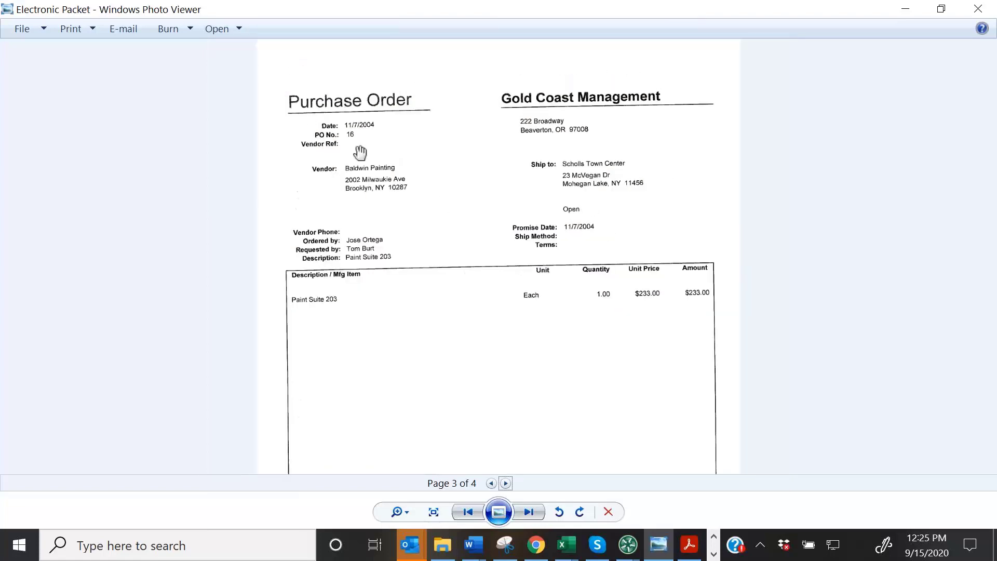
click(506, 483)
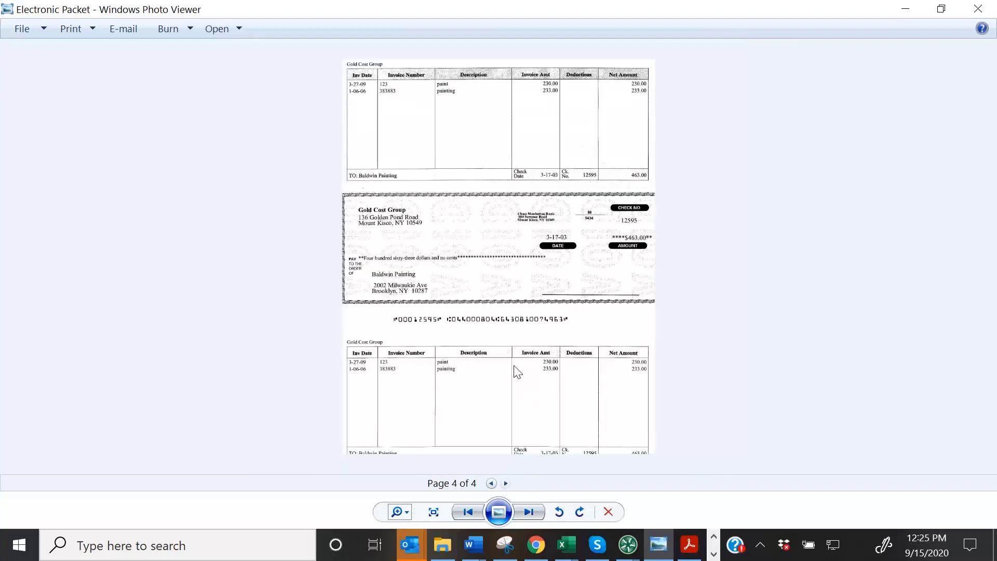
scroll(518, 372, up, 1)
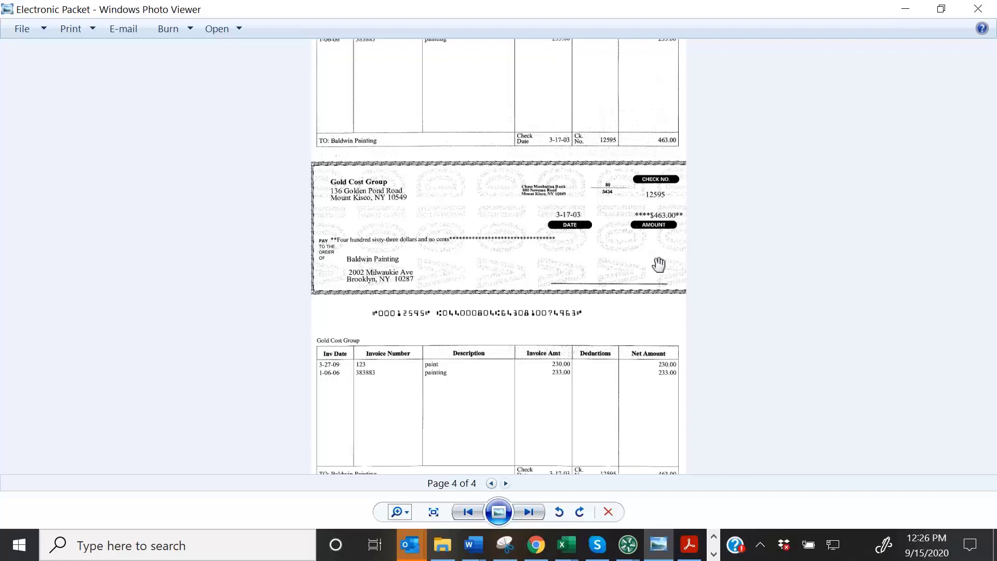
drag(469, 117, 470, 146)
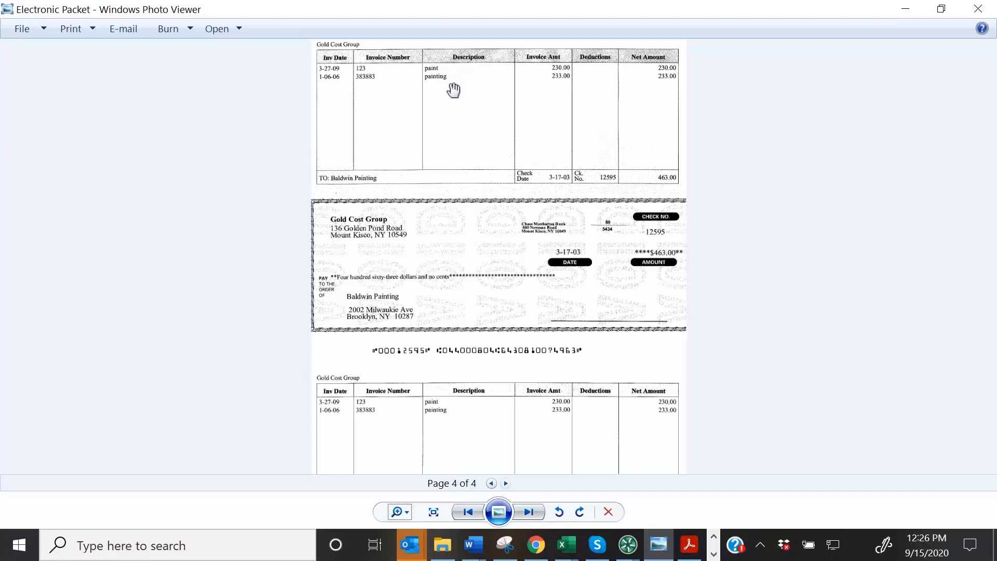
Page back through the packet to the Balwin Painting invoice, and minimize the viewer to return to TimberScan
click(491, 483)
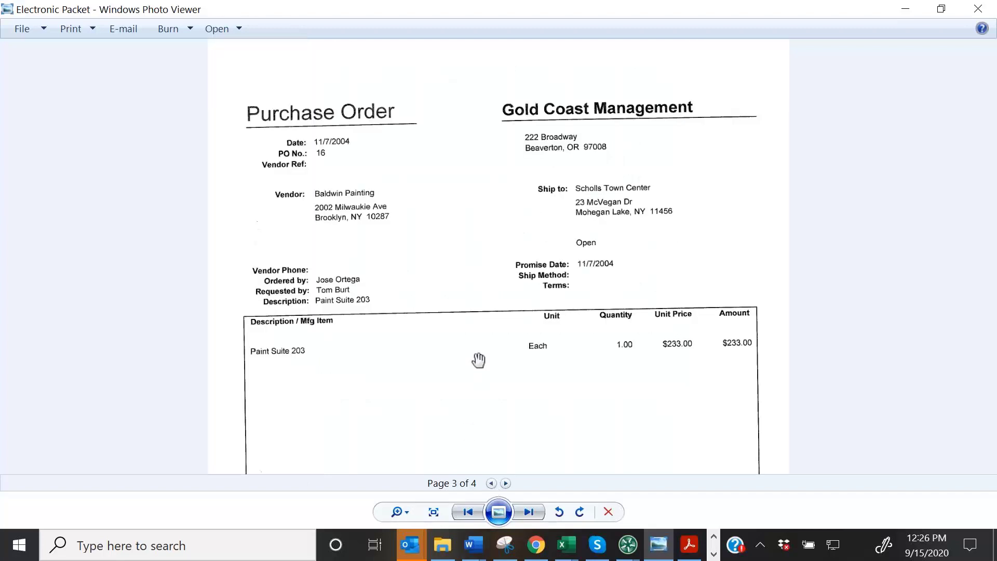
scroll(476, 360, down, 1)
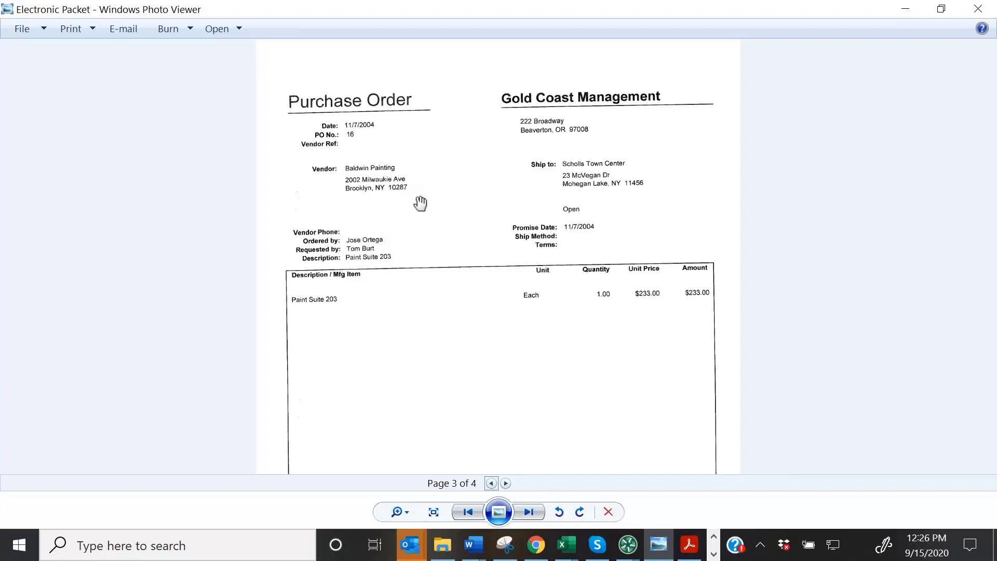
click(492, 484)
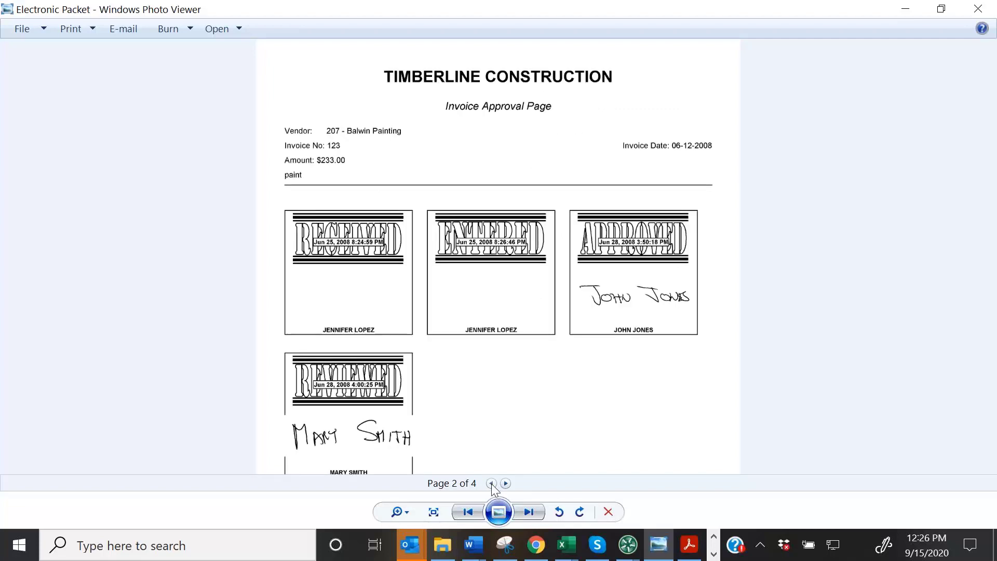
click(491, 484)
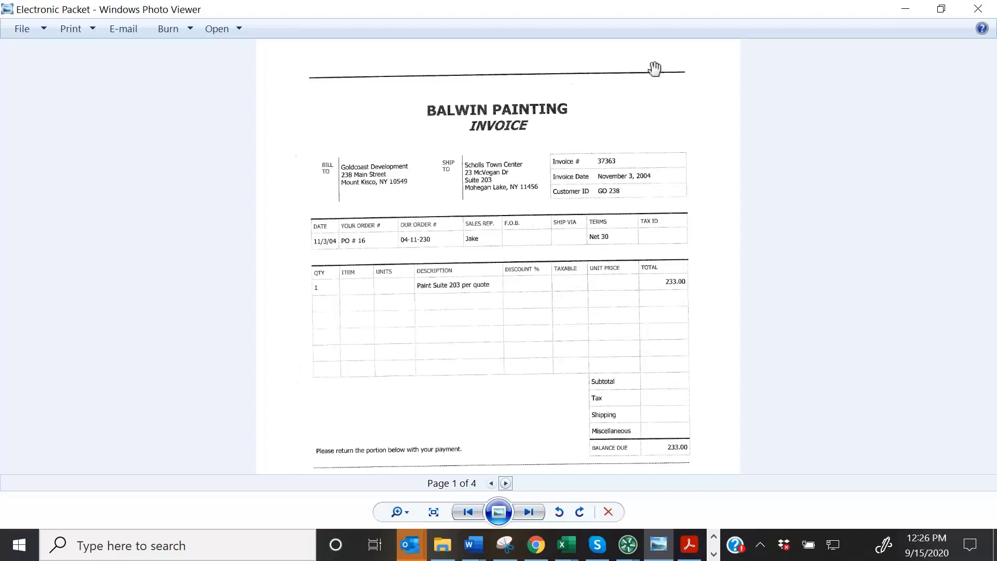
double_click(690, 5)
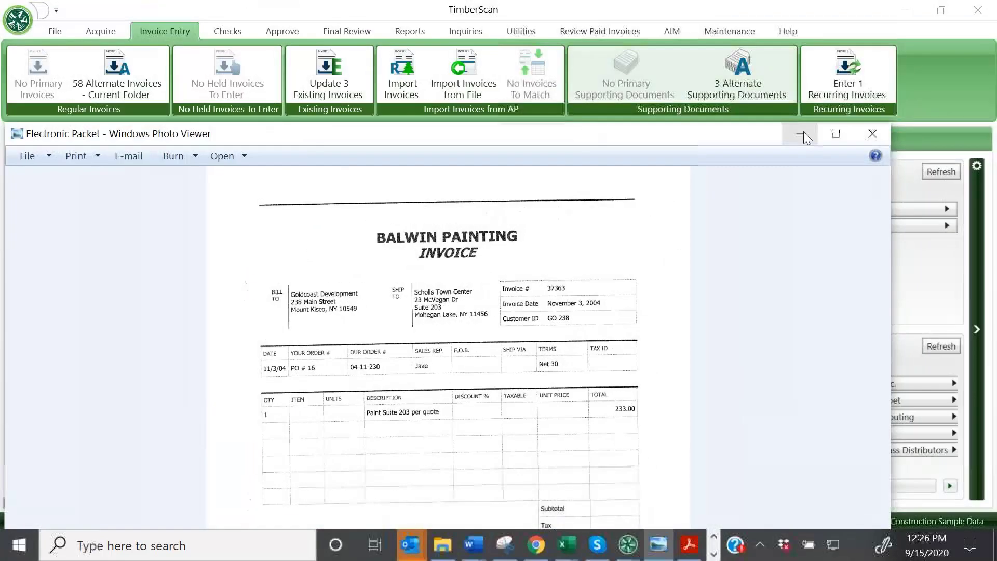
click(803, 135)
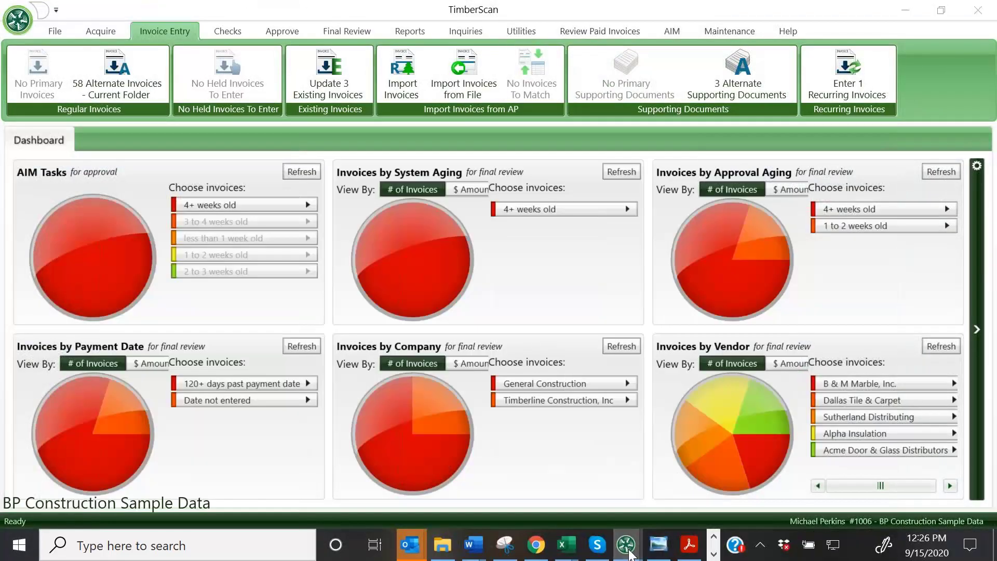
Load the current folder's alternate invoices for vendor 401, Dallas Tile & Carpet, and dismiss the compliance warning and invoice notes
mouse_move(629, 552)
click(671, 513)
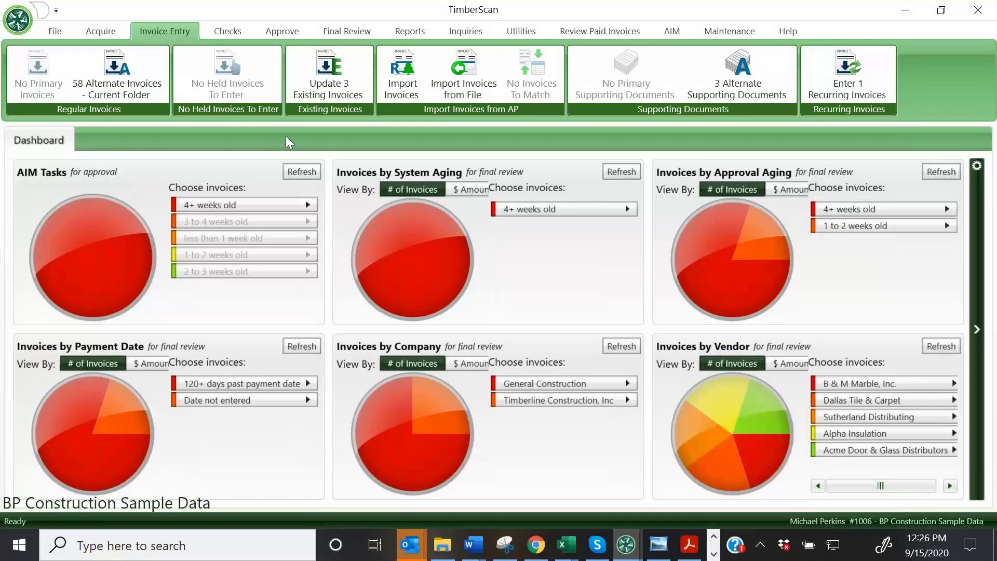
click(126, 79)
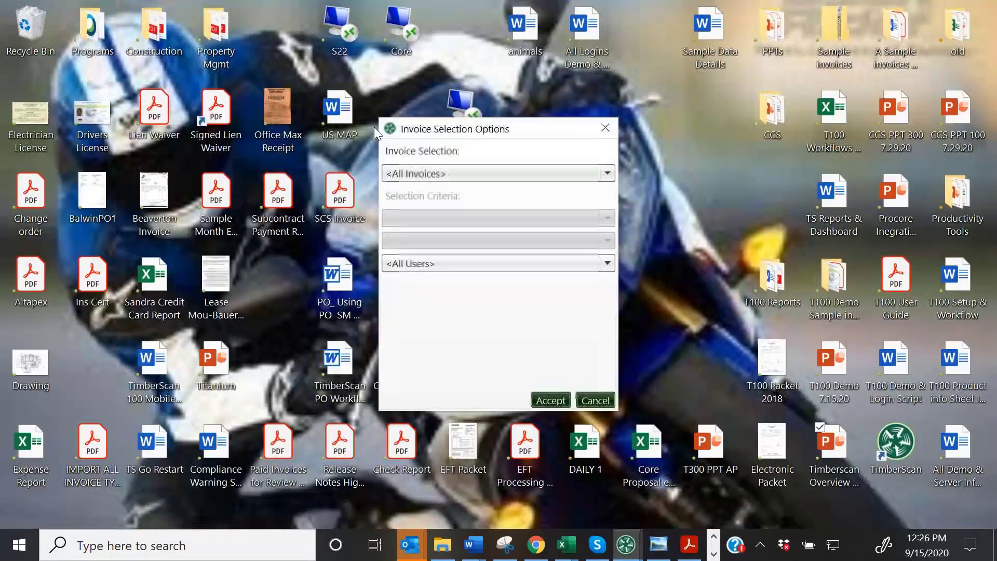
click(607, 173)
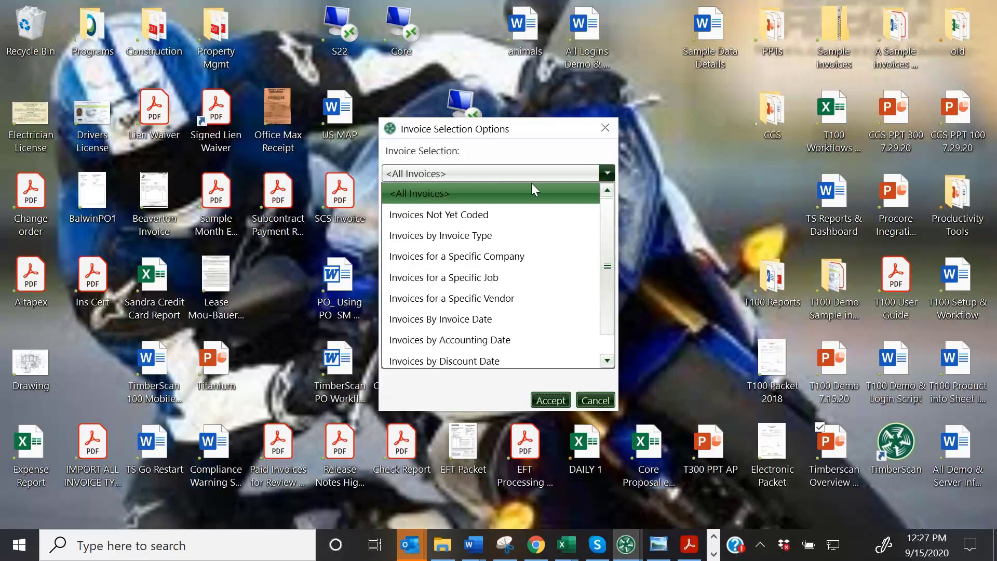
click(455, 298)
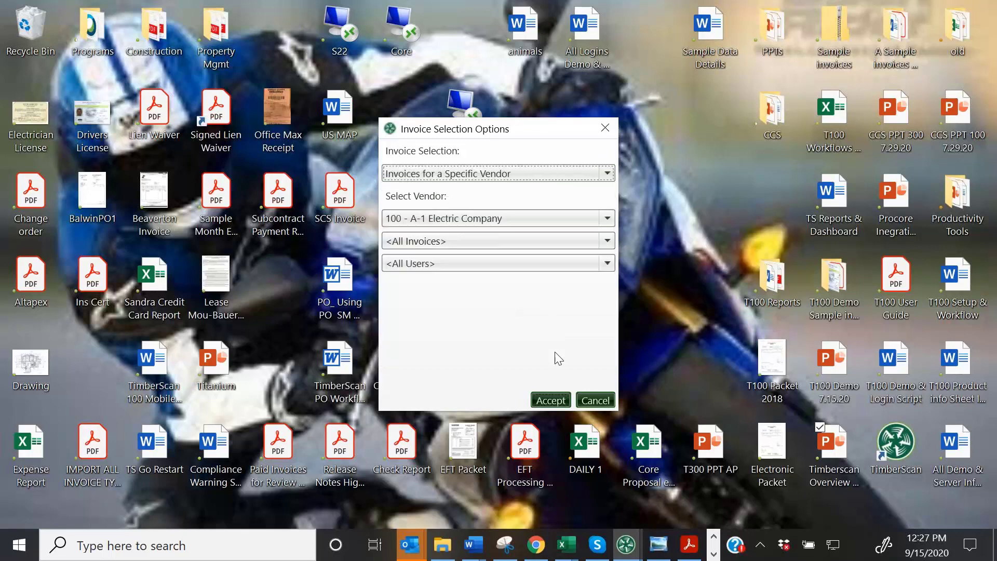
click(606, 218)
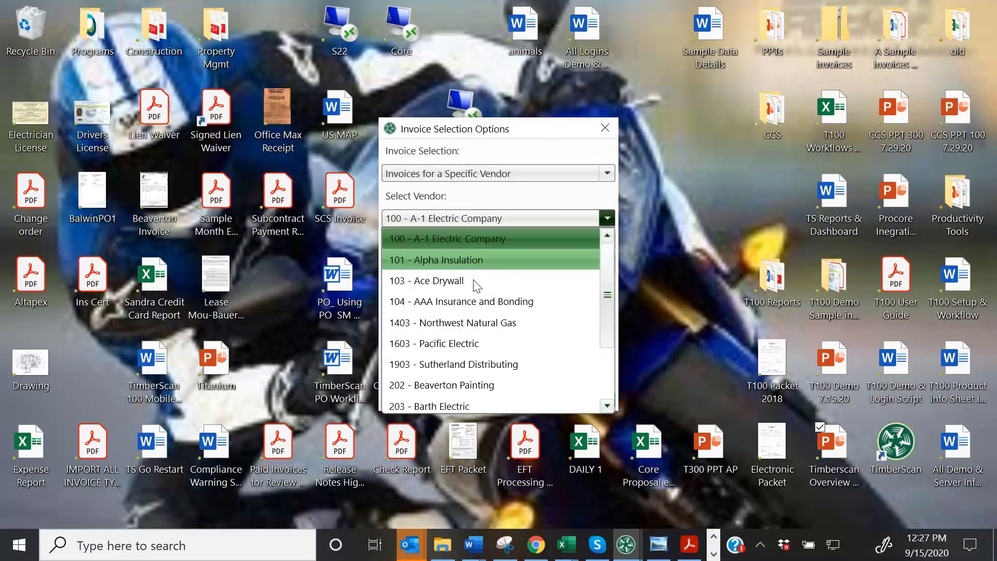
scroll(473, 283, down, 2)
click(460, 406)
click(550, 400)
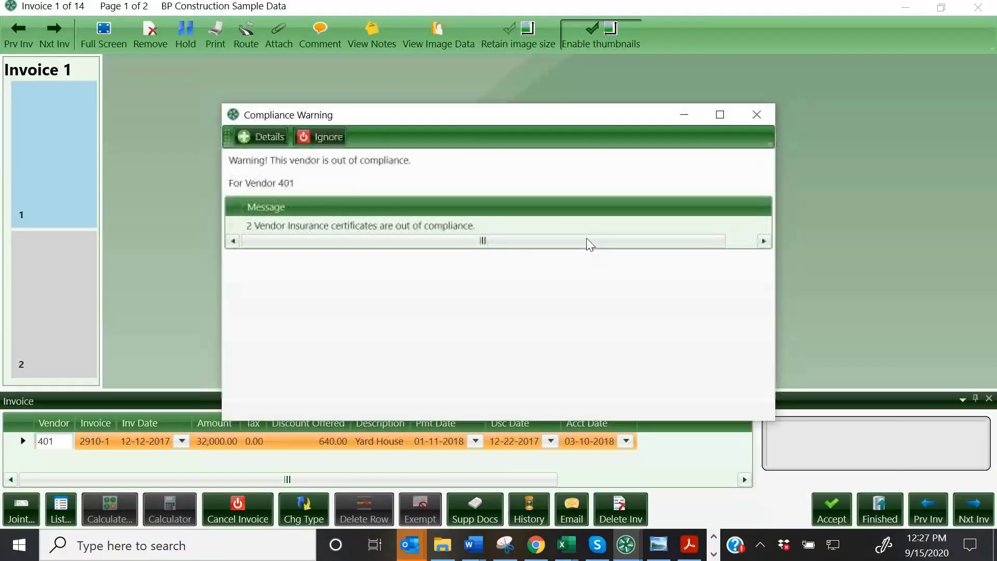
click(328, 136)
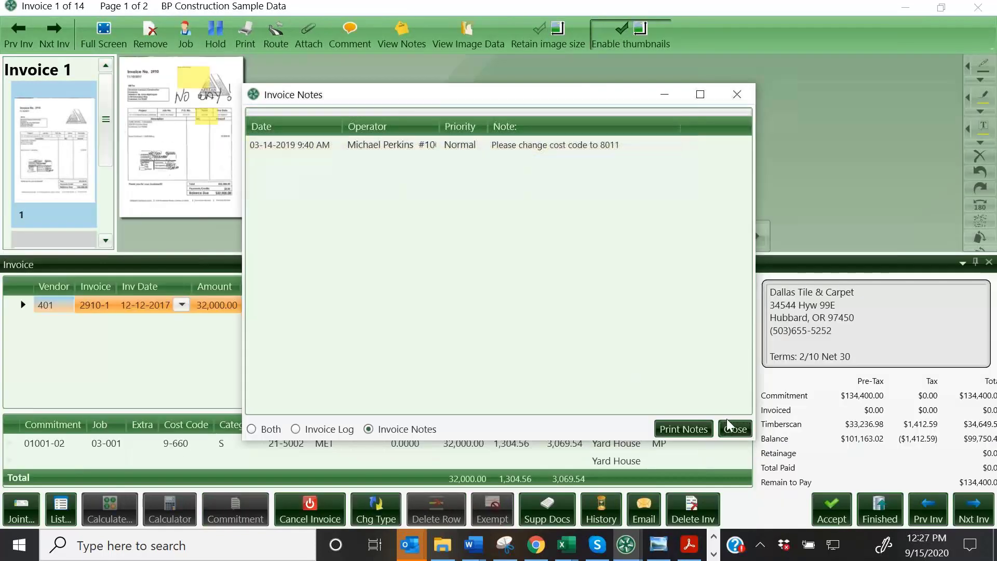
click(742, 430)
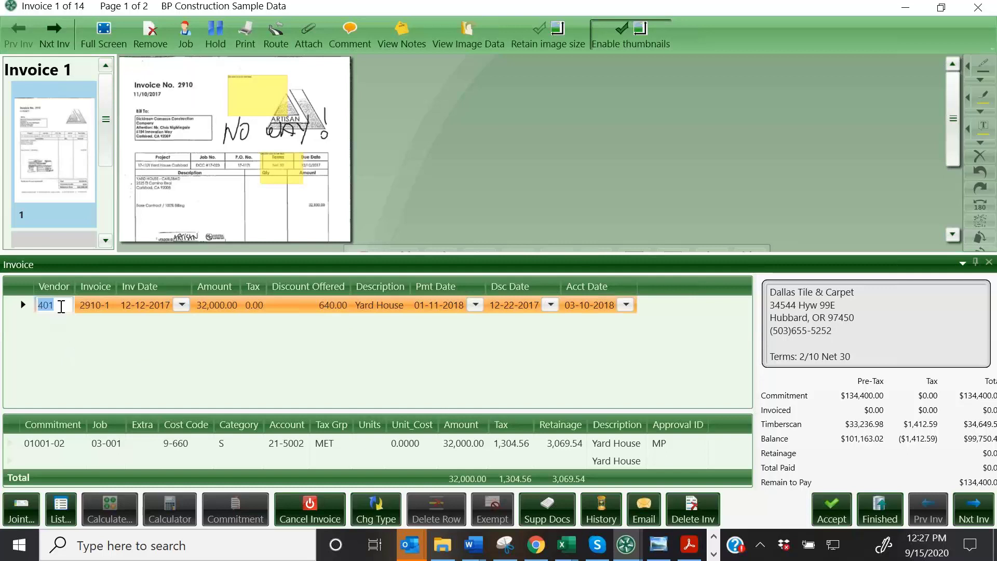
Clear the invoice's vendor, try filtering the vendor list by number 4, re-select Dallas Tile & Carpet by name, and ignore the compliance warning
key(BackSpace)
click(61, 506)
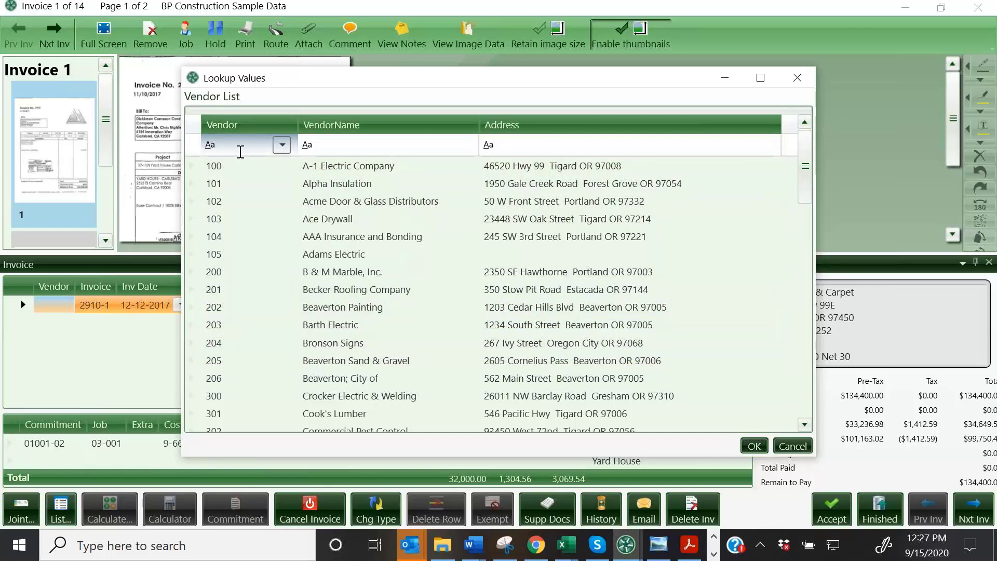
text(4)
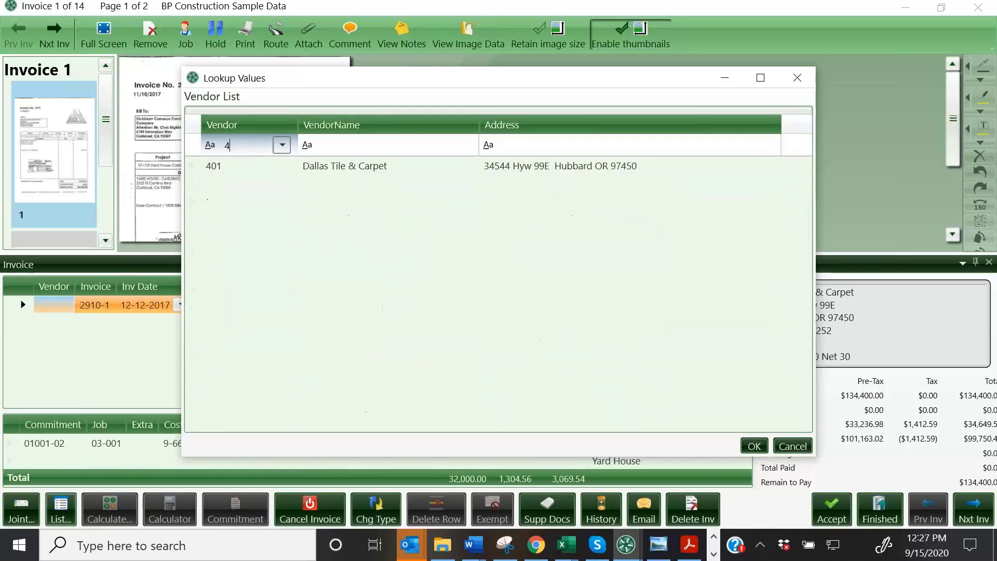
key(BackSpace)
click(327, 145)
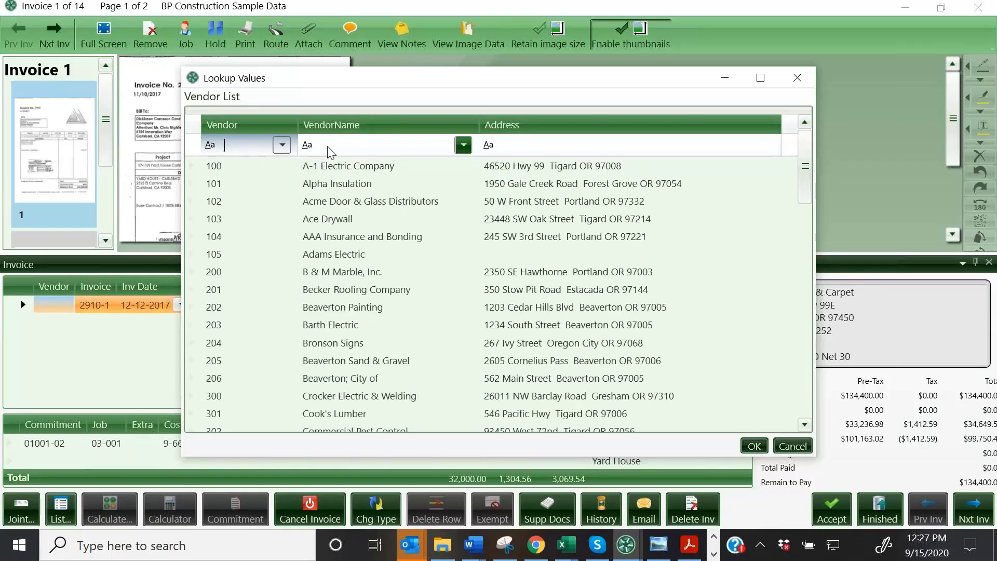
text(d)
click(357, 167)
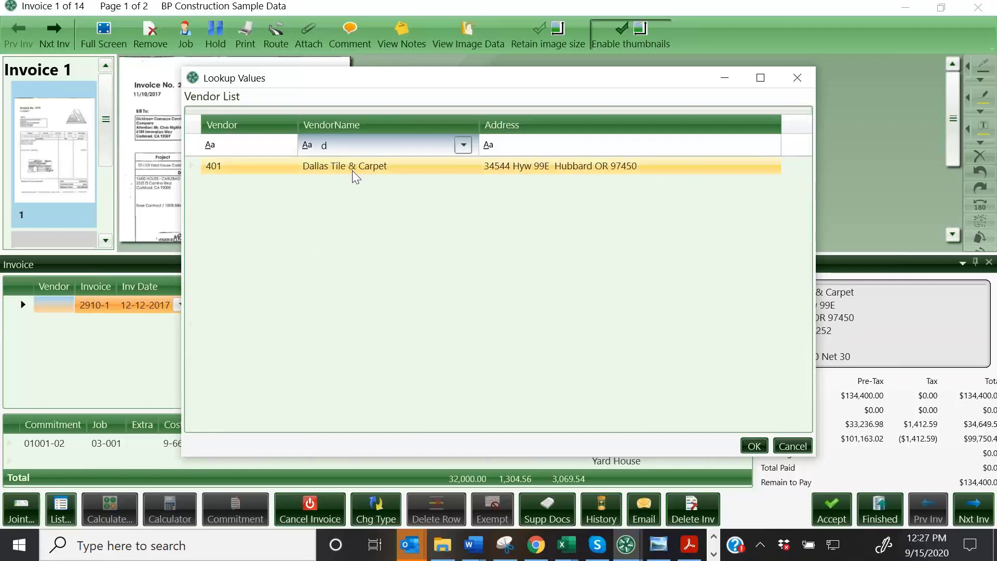
double_click(356, 166)
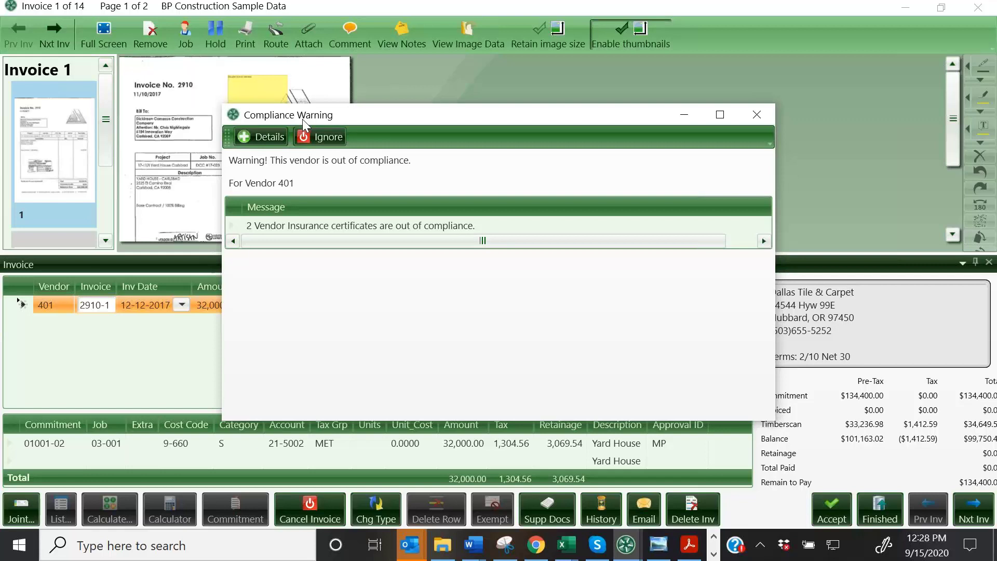
click(317, 136)
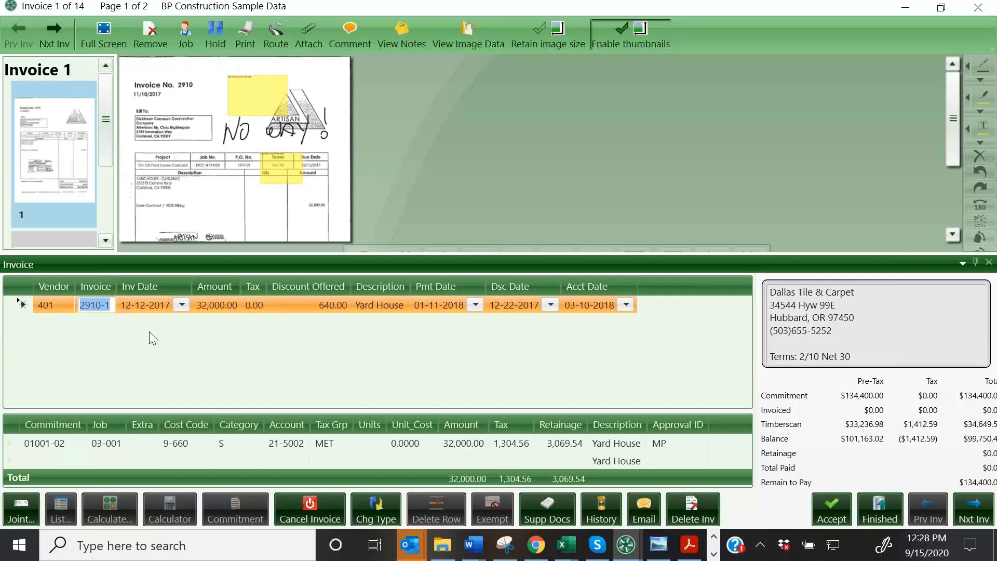
Examine the invoice's page thumbnails, the enlarged invoice image, and the commitment details of distribution line 01001-02
click(97, 448)
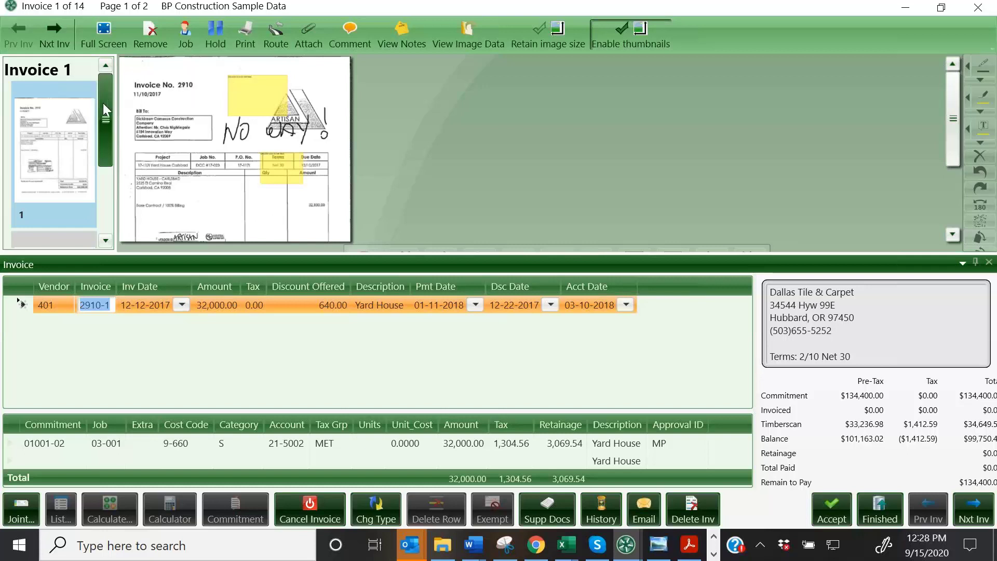
drag(108, 105, 111, 169)
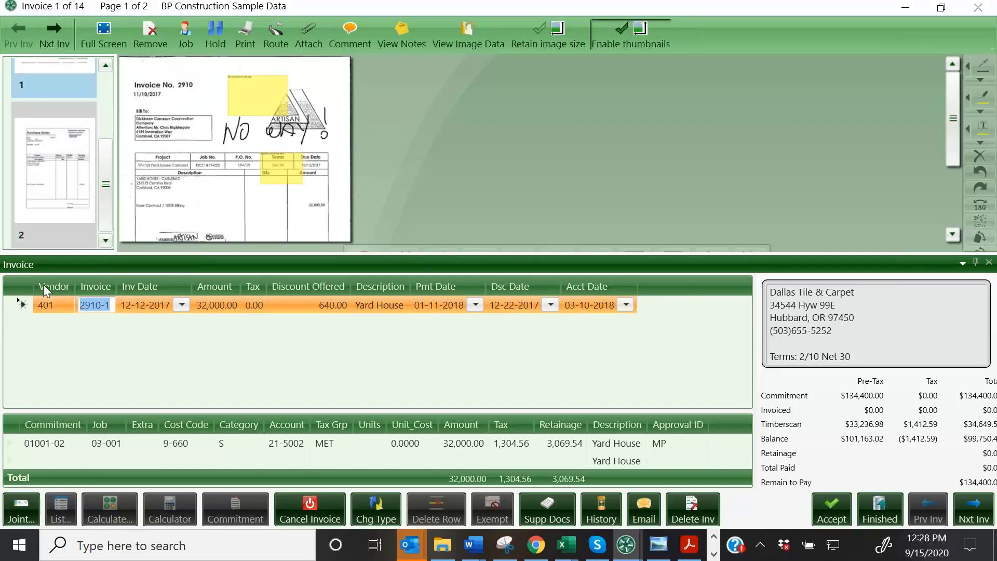
click(56, 446)
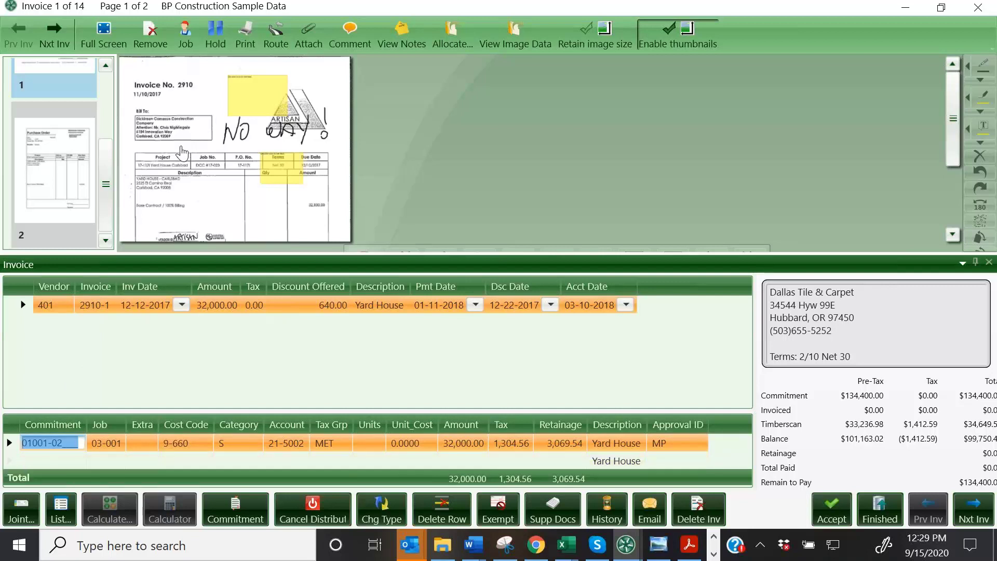
scroll(181, 152, up, 1)
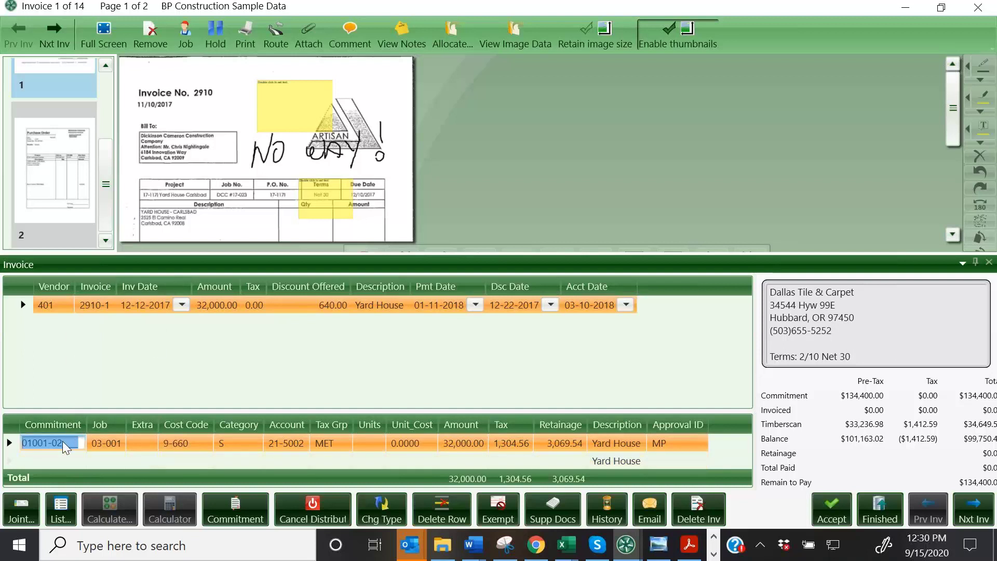
mouse_move(62, 441)
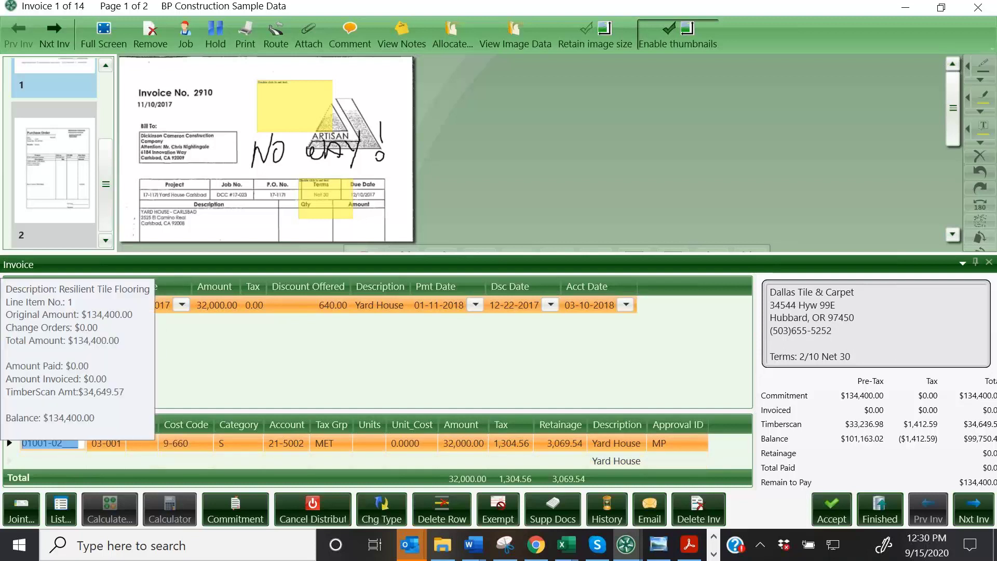
mouse_move(110, 447)
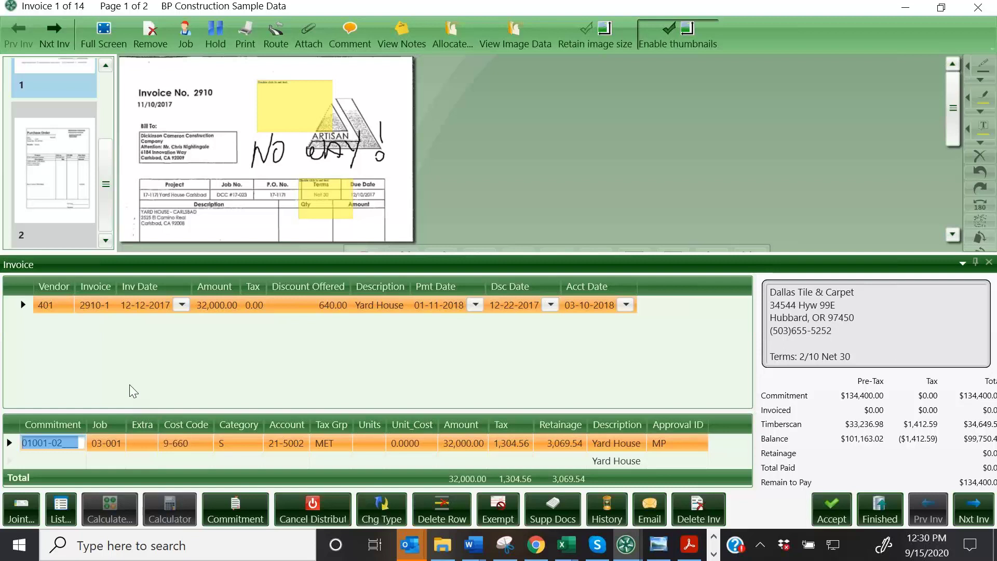
mouse_move(179, 442)
Remove the commitment from the distribution line and assign job 03-001 from the job list
key(BackSpace)
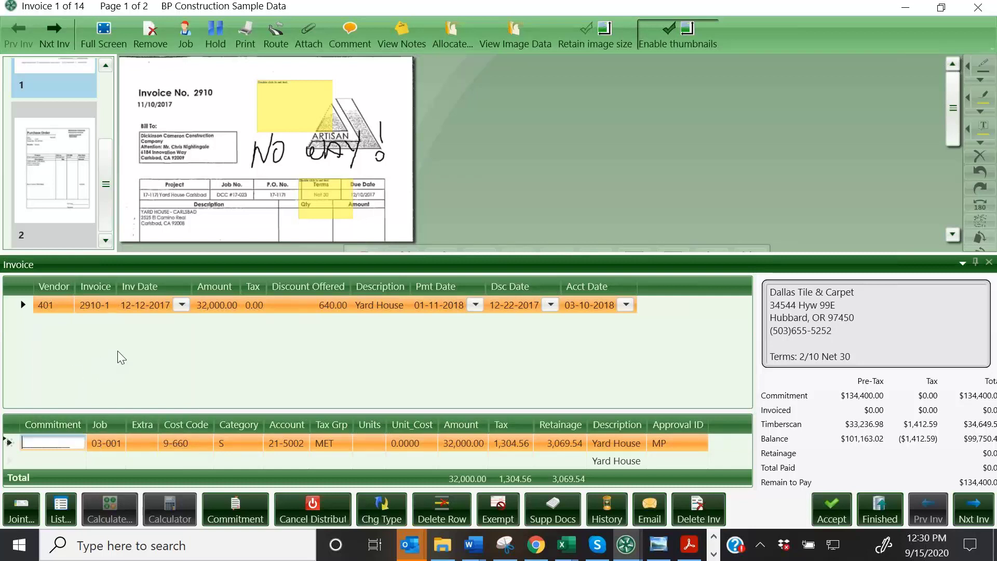
click(185, 444)
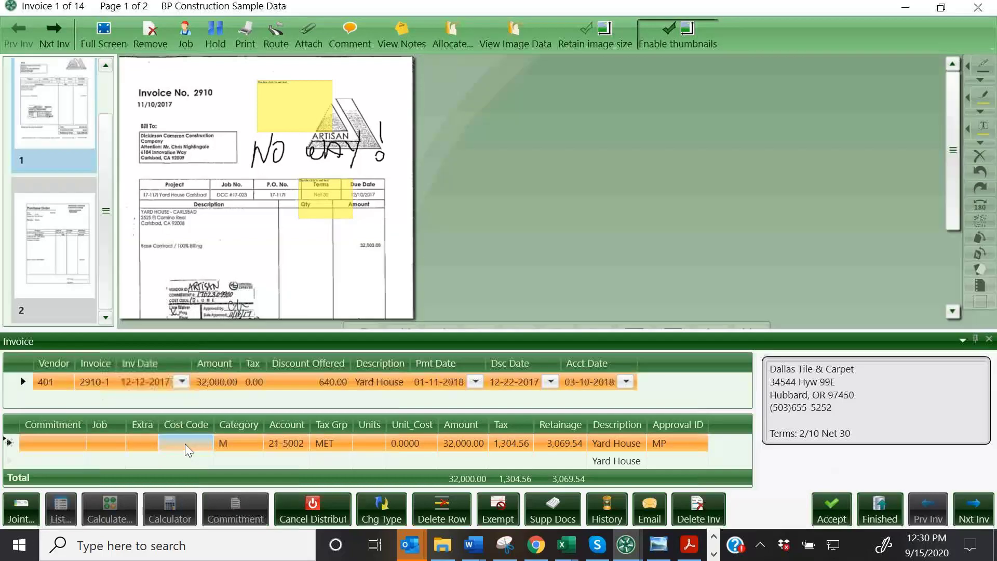
click(107, 440)
click(64, 514)
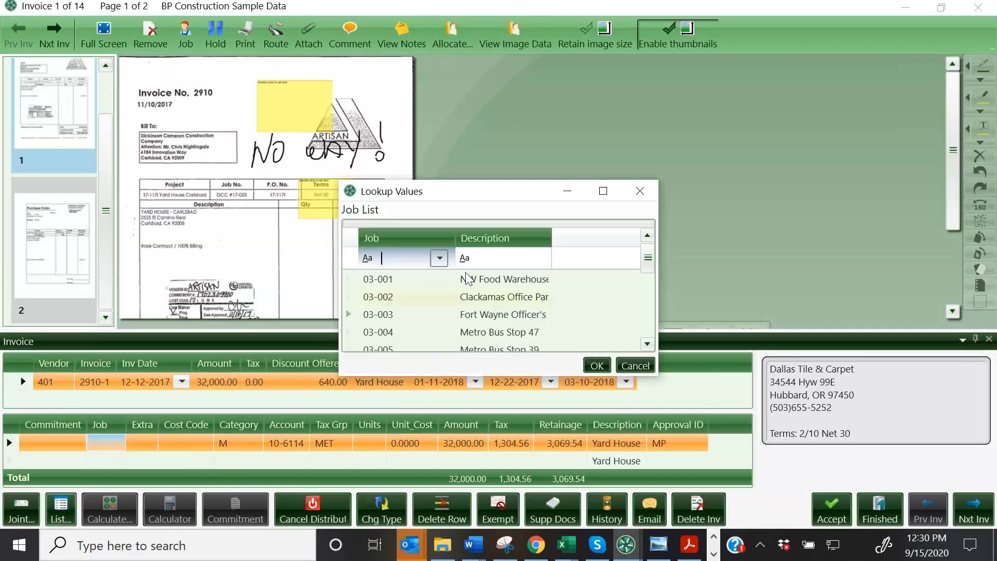
double_click(468, 279)
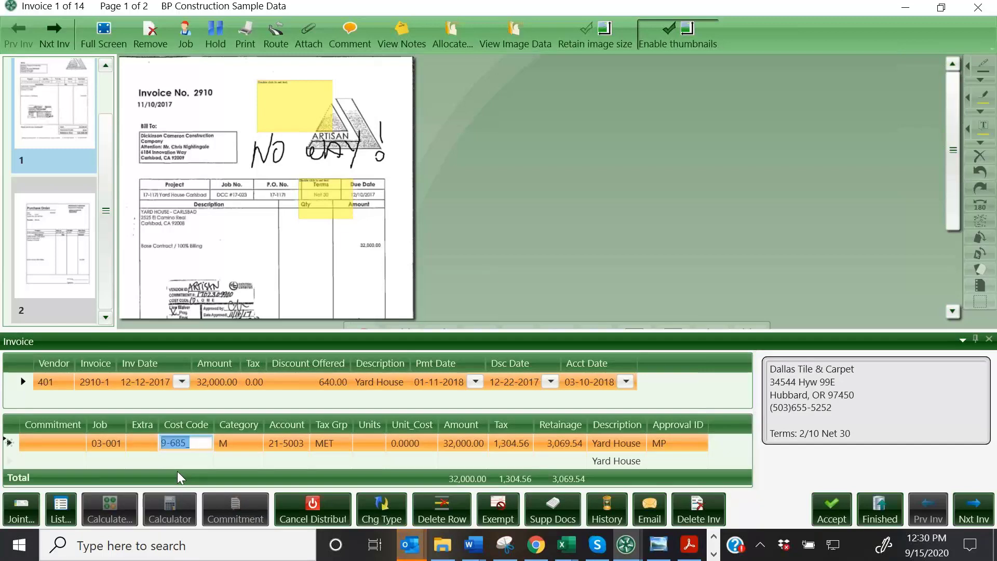
Clear the cost code, category and account of the job 03-001 distribution line
key(BackSpace)
click(234, 447)
click(279, 441)
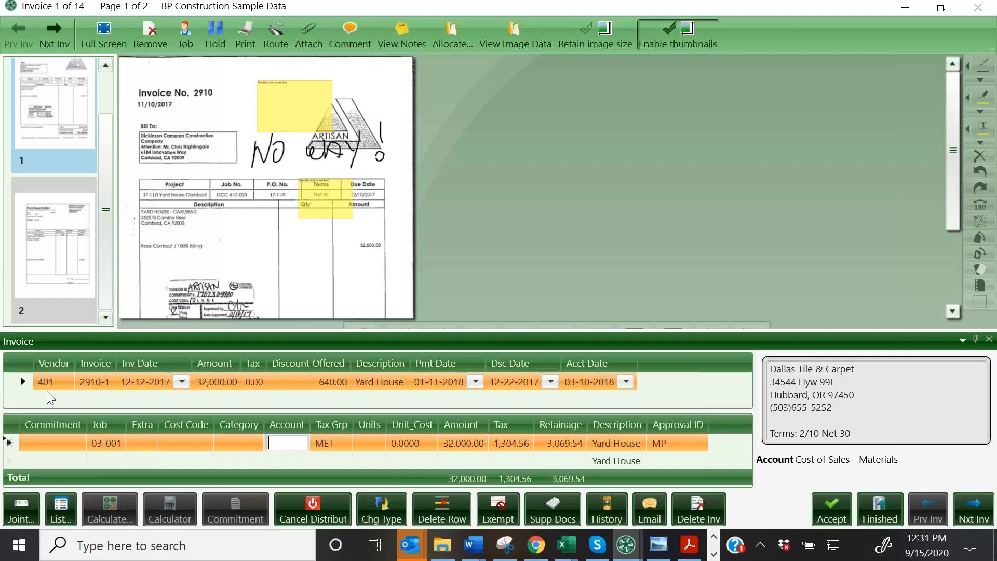
Add a second distribution line and assign it job 03-002 from the job list
click(109, 460)
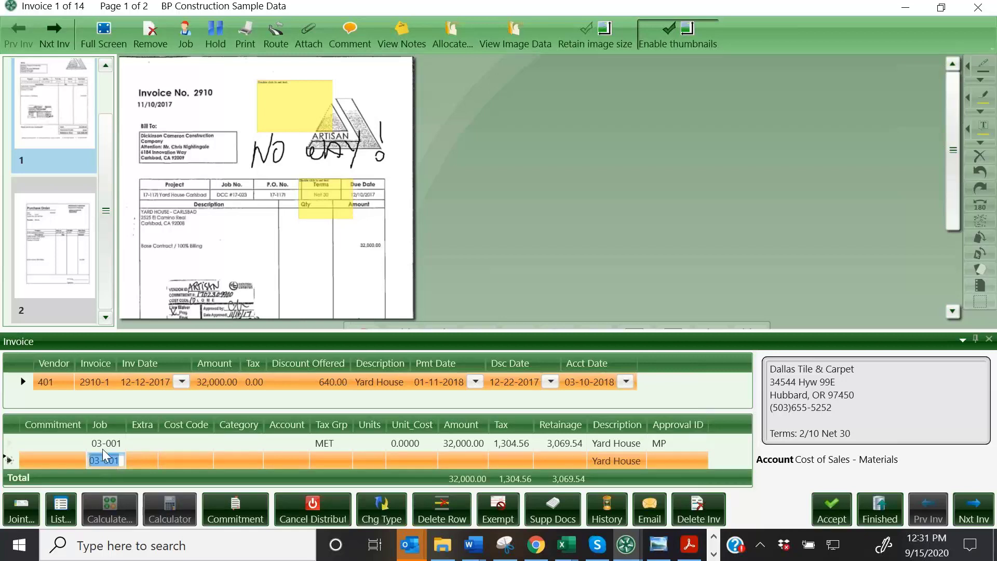
click(61, 510)
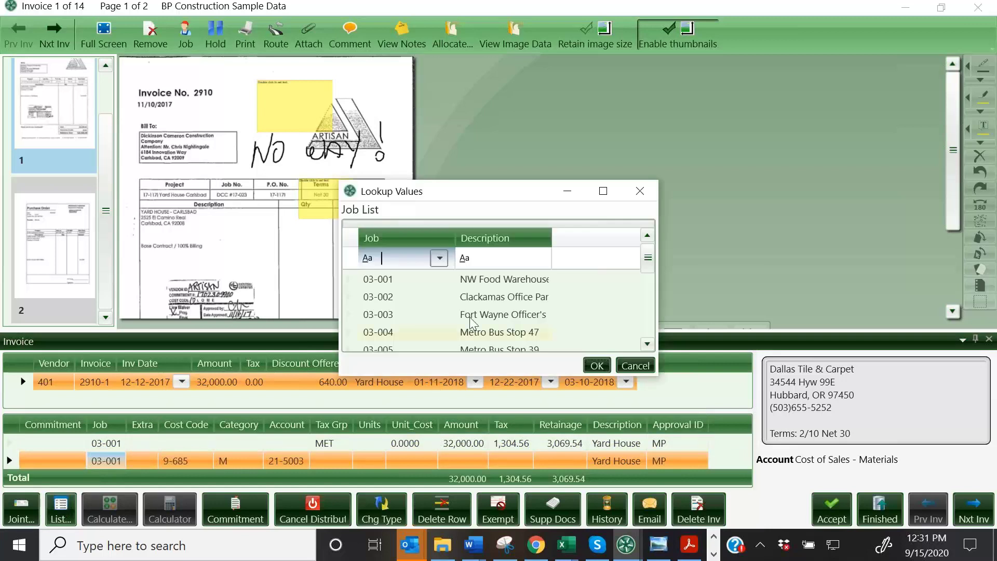
double_click(478, 295)
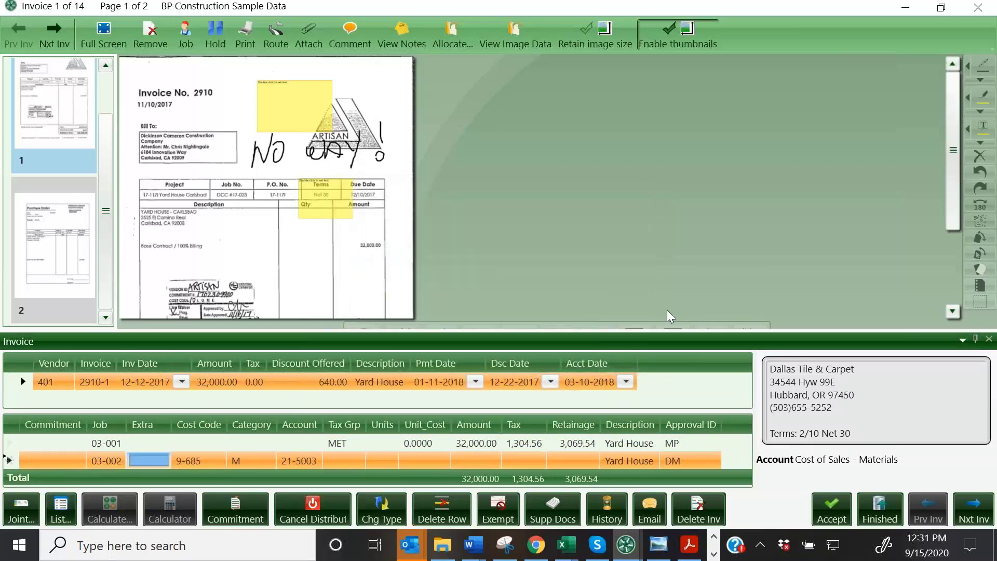
Examine the cost code, job and amount fields of the first distribution line
click(195, 445)
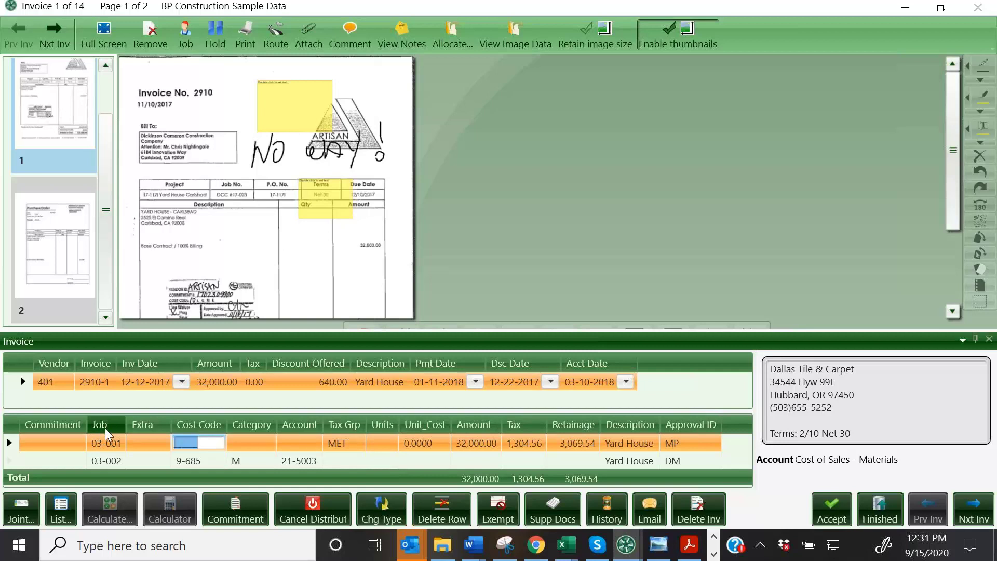
mouse_move(109, 447)
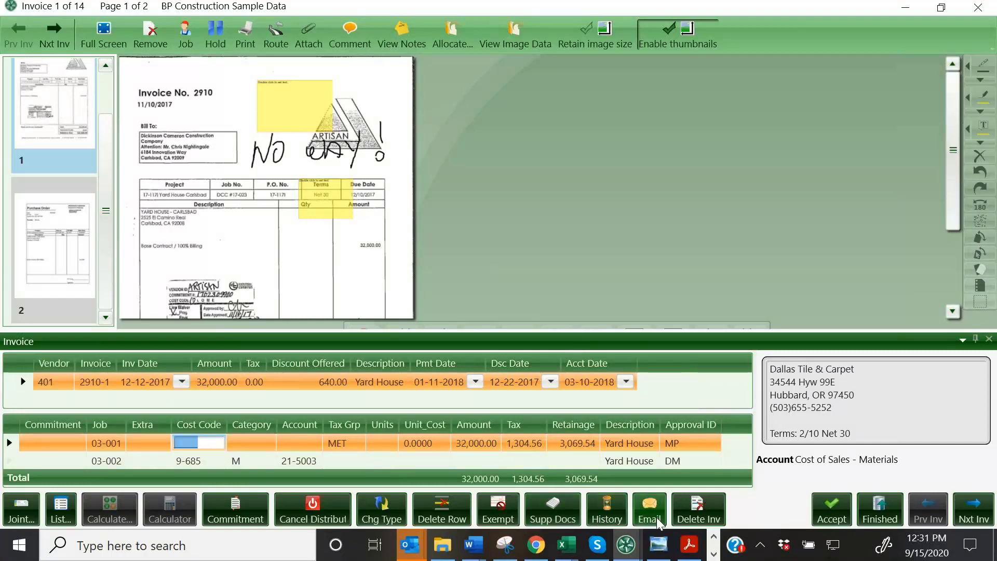
click(484, 441)
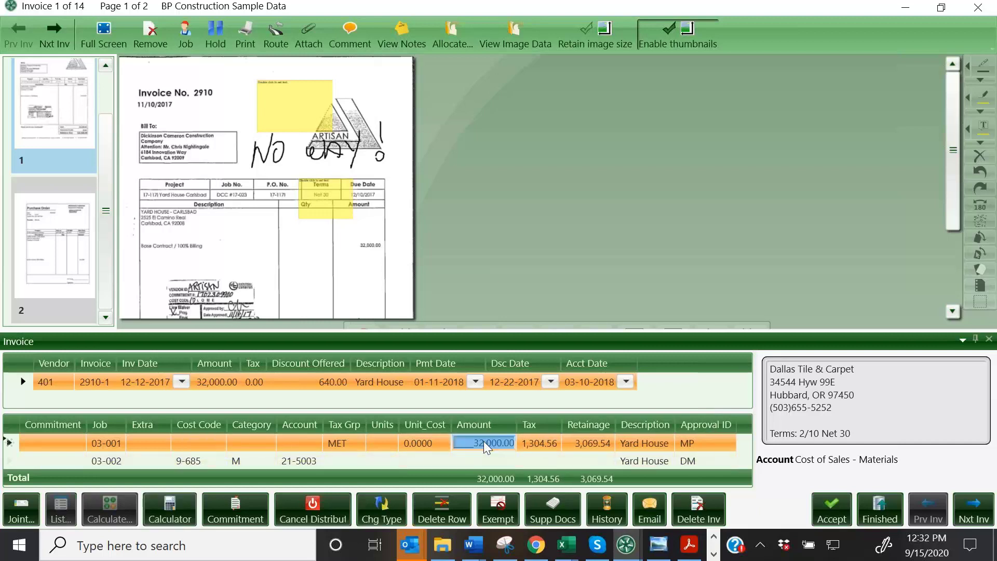
Preview the vendor's delivery ticket, first purchase order, credit card receipt and lien waiver among the supporting documents, and close without attaching any
click(553, 513)
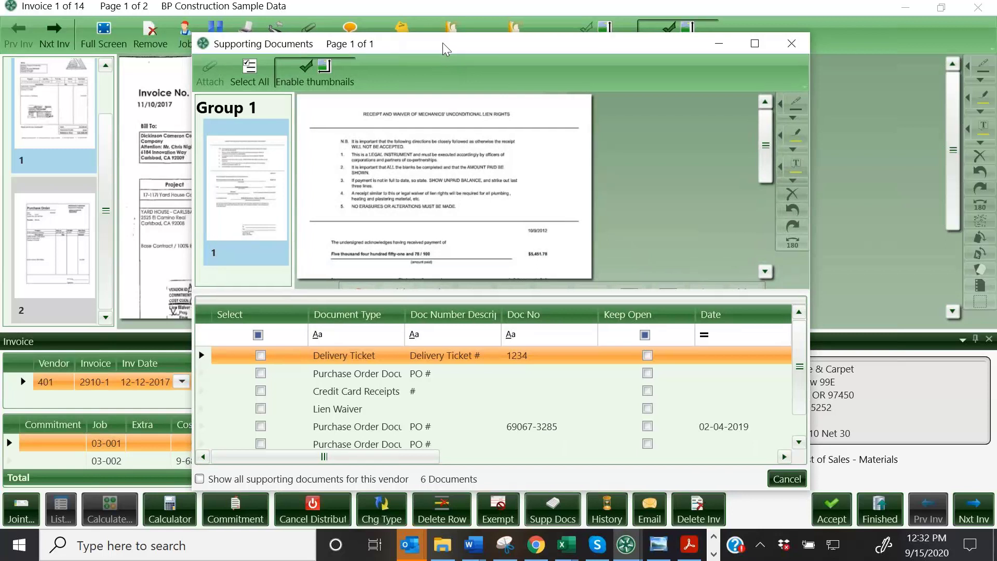
drag(444, 42, 478, 36)
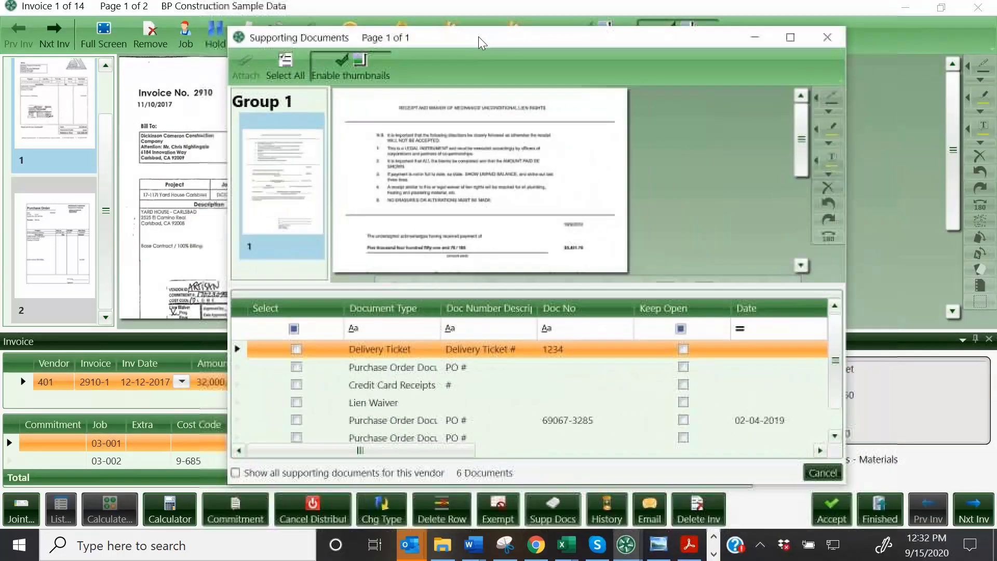
click(395, 348)
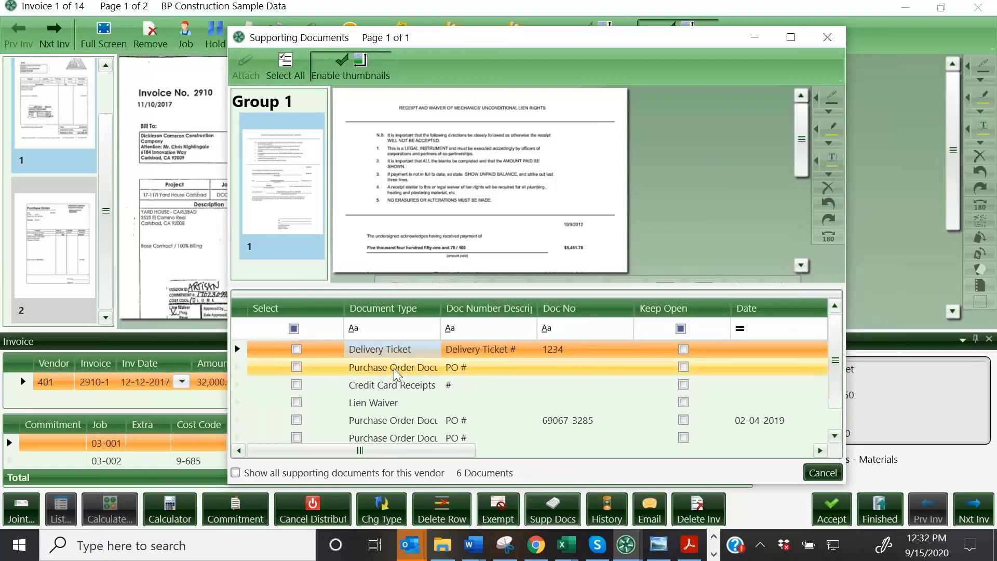
click(394, 369)
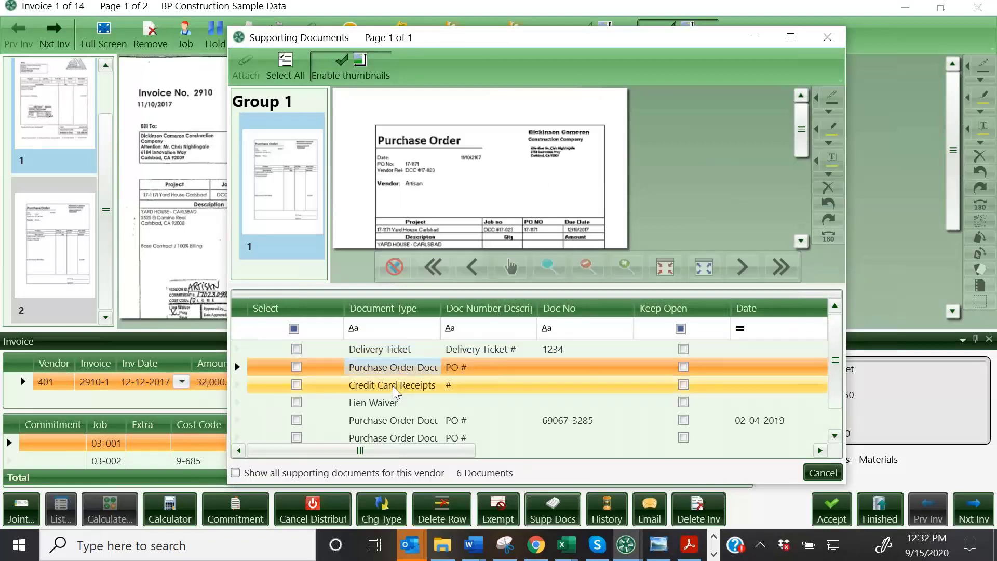
click(394, 386)
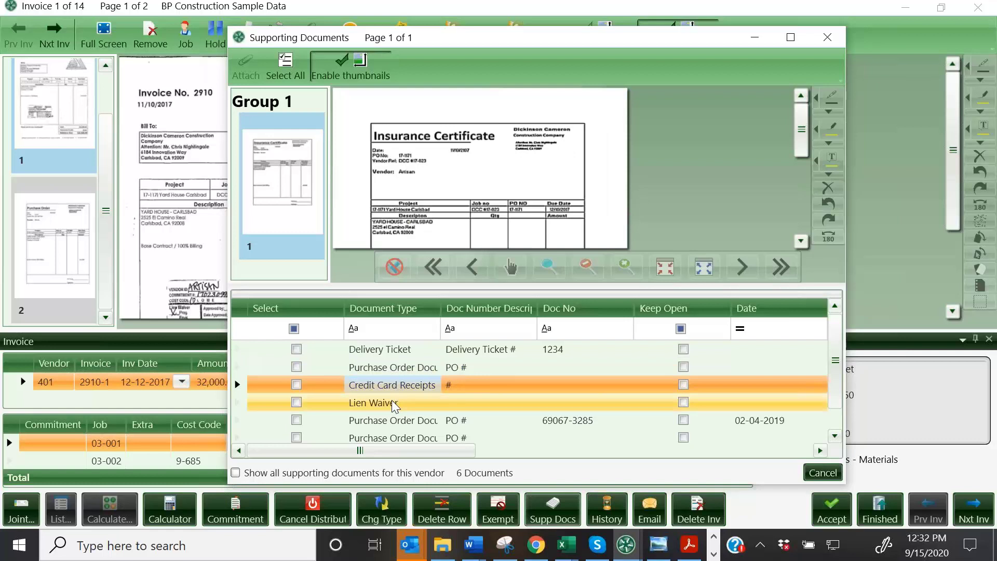
click(391, 399)
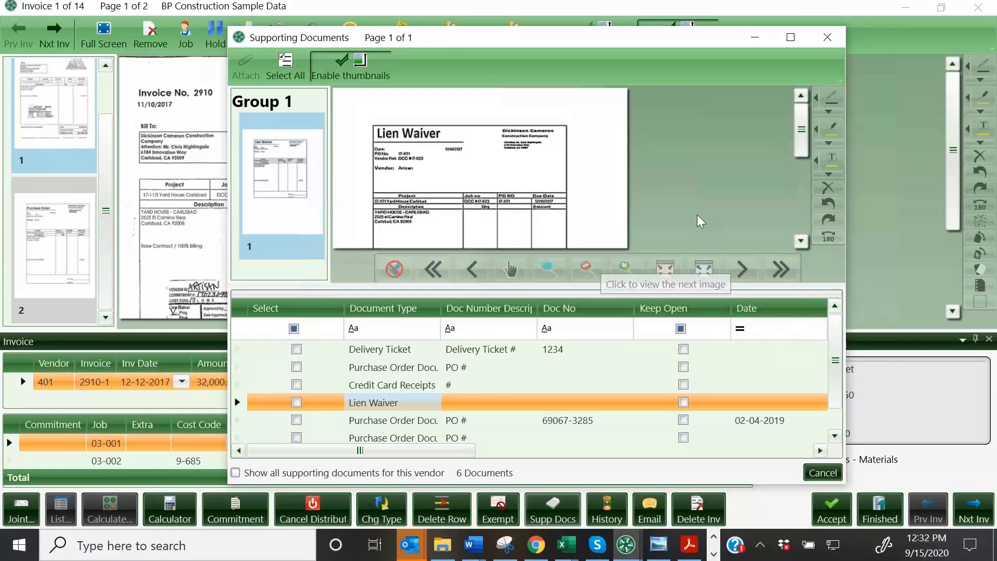
click(823, 472)
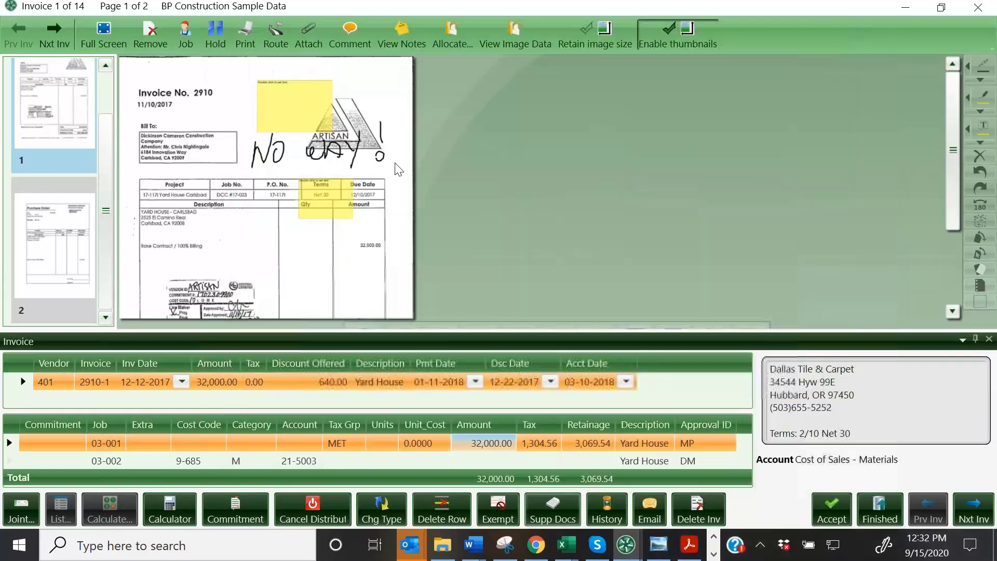
Browse the sample files available for attachment, cancel without choosing one, and inspect the enlarged invoice image
click(308, 31)
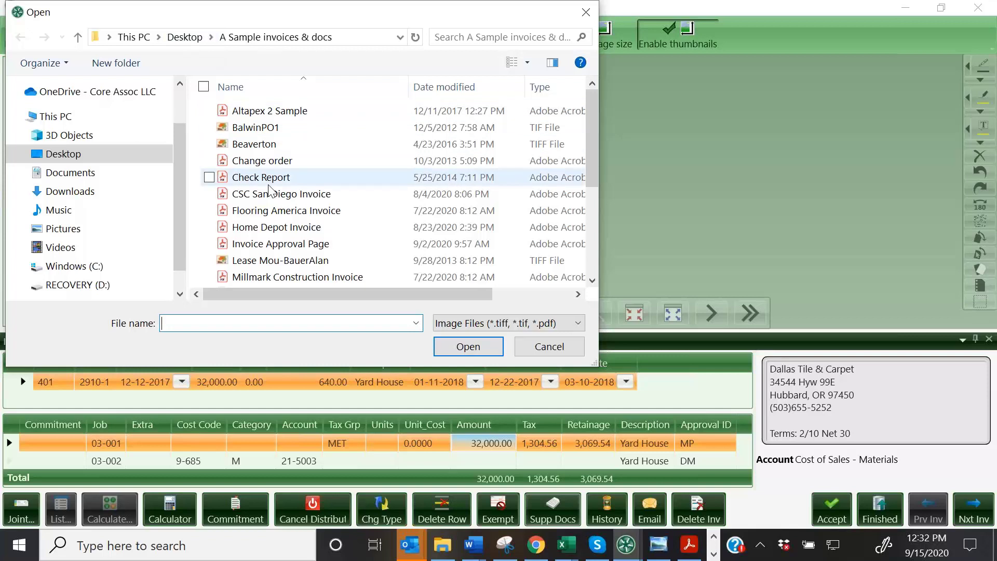
click(565, 351)
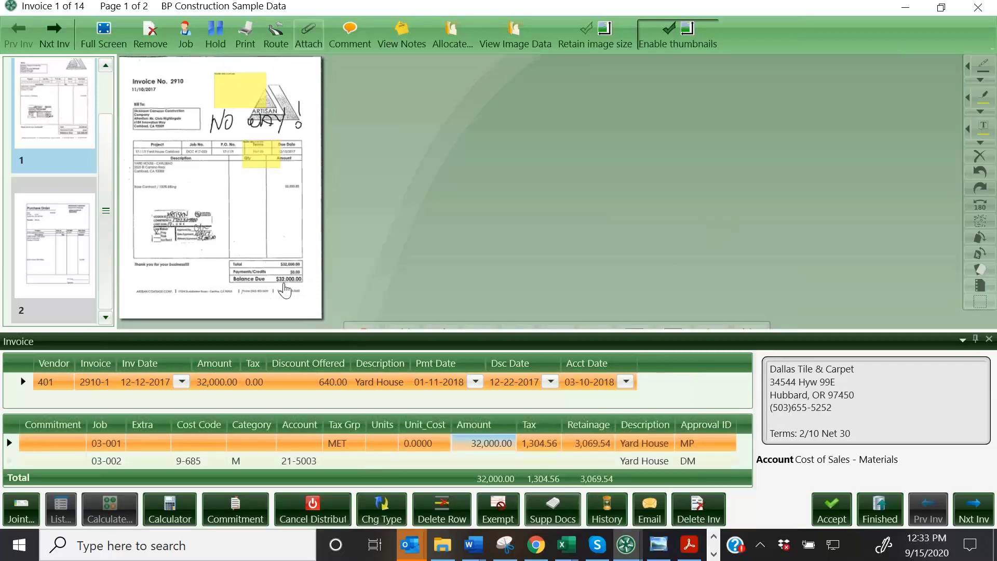
scroll(287, 234, up, 2)
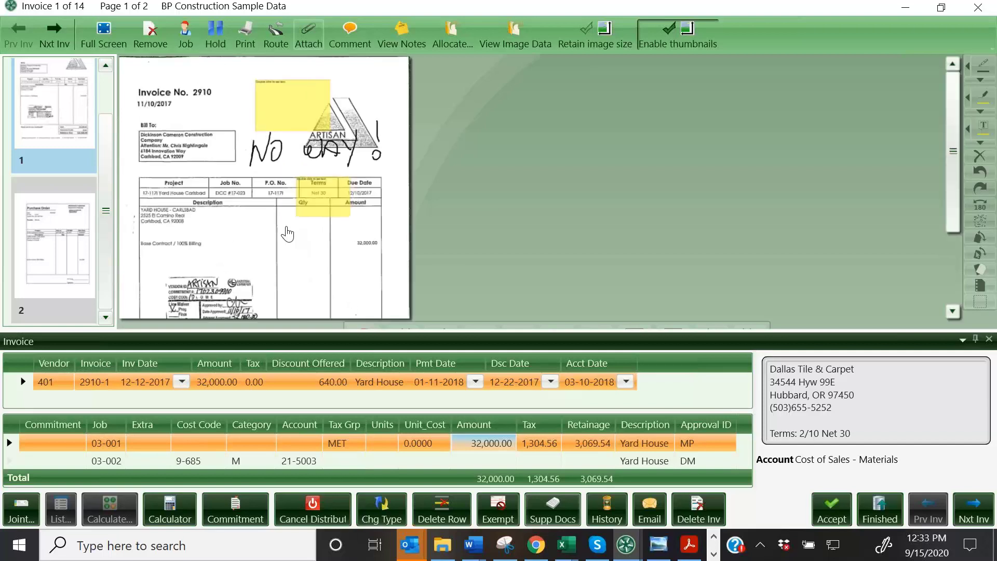
scroll(340, 193, up, 1)
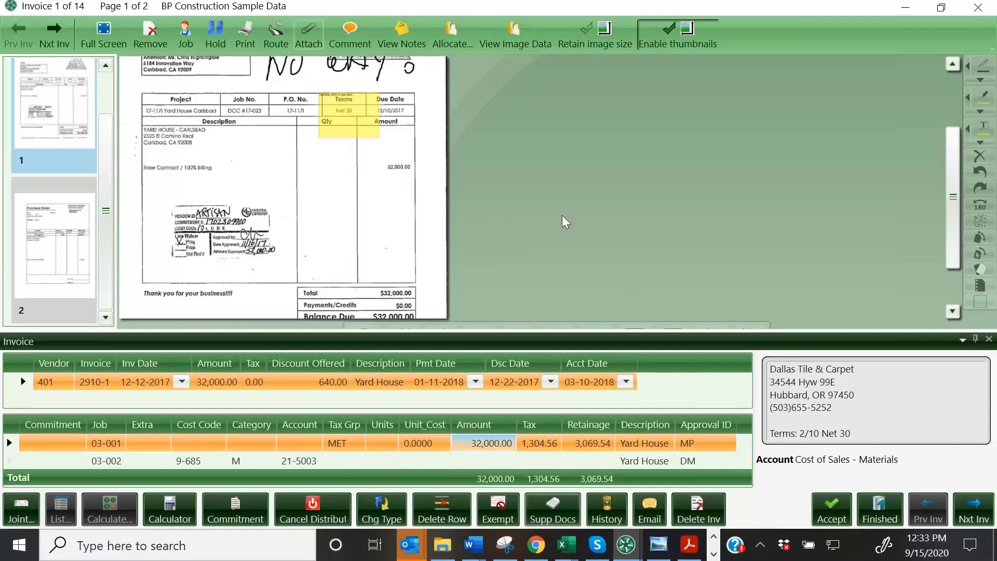
Open the vendor's invoice history in a maximized window and sort it by description in descending order
click(610, 505)
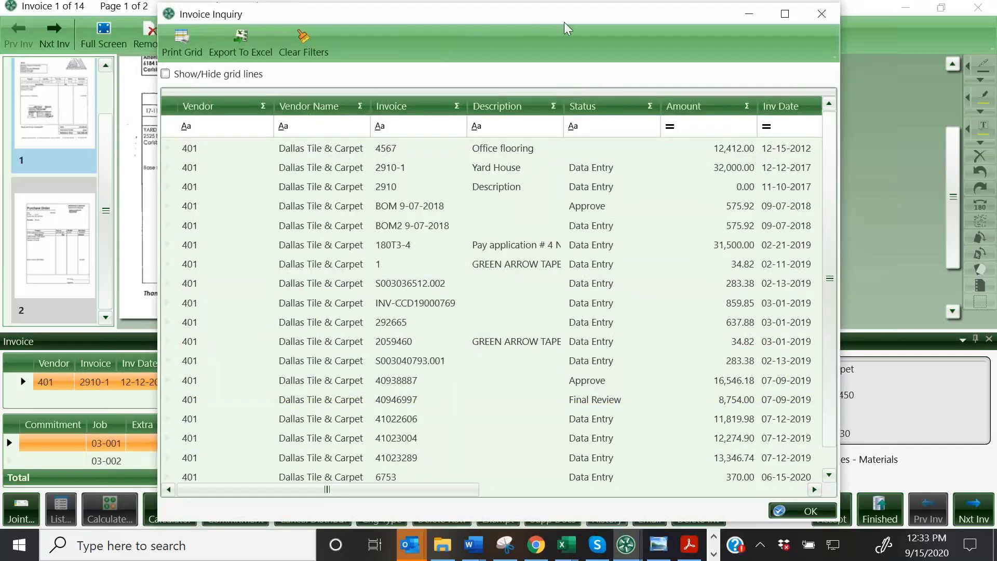
drag(572, 14, 465, 45)
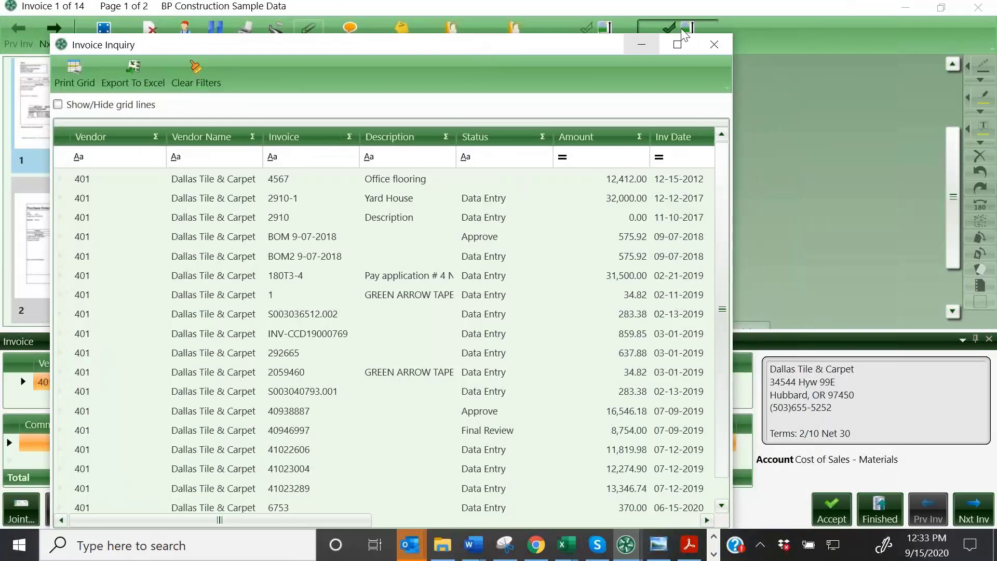
drag(333, 44, 469, 36)
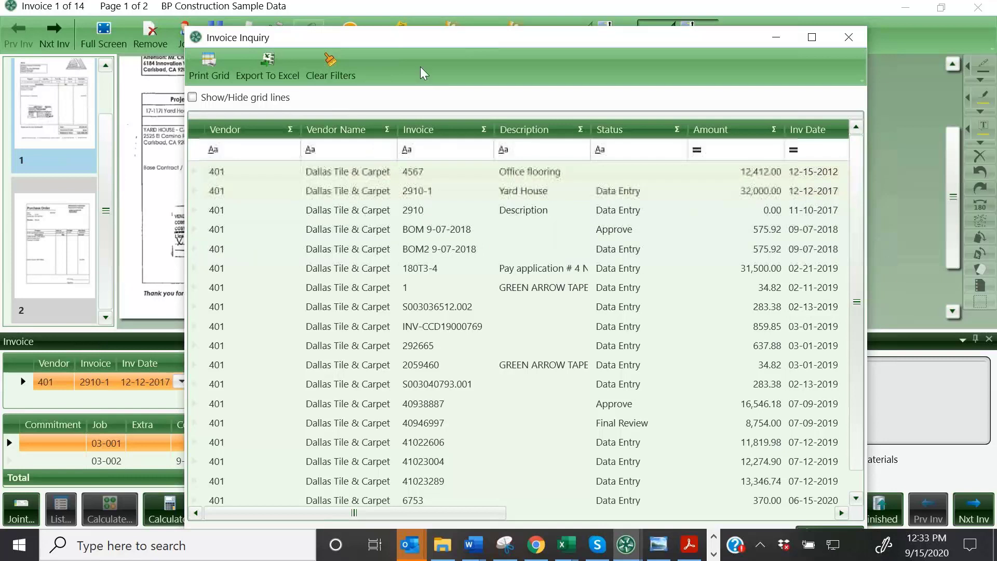
drag(442, 33, 344, 38)
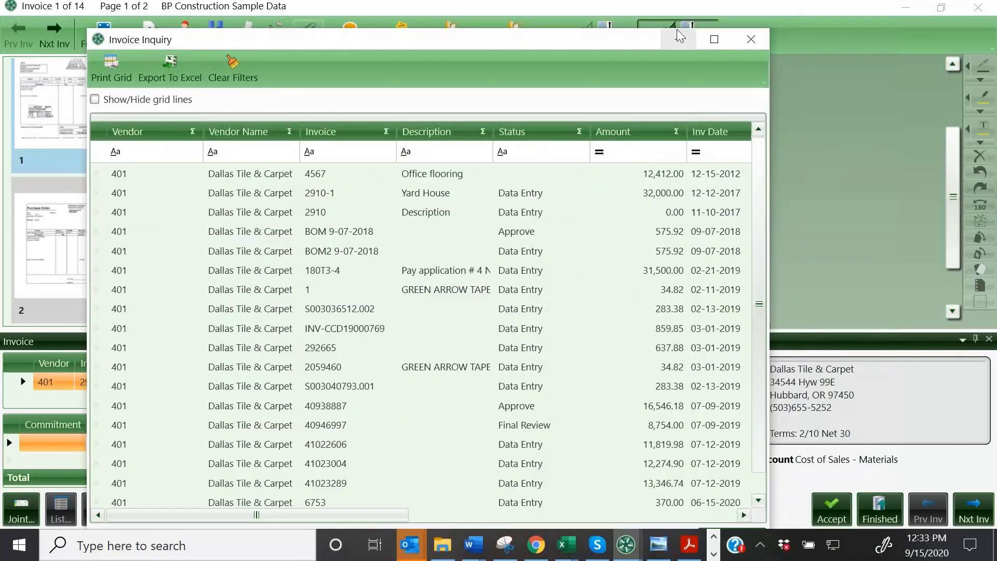
click(715, 40)
click(384, 181)
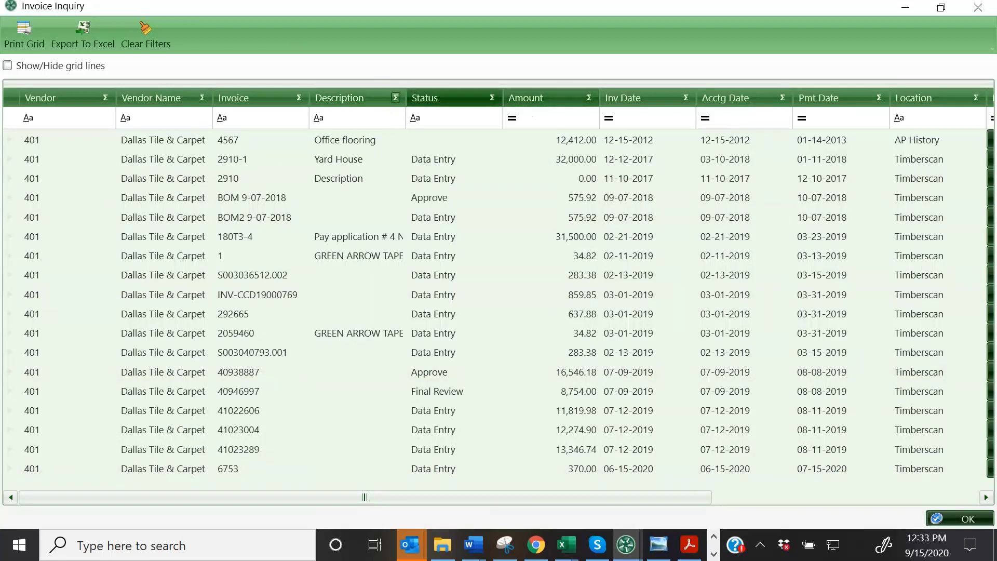
click(344, 98)
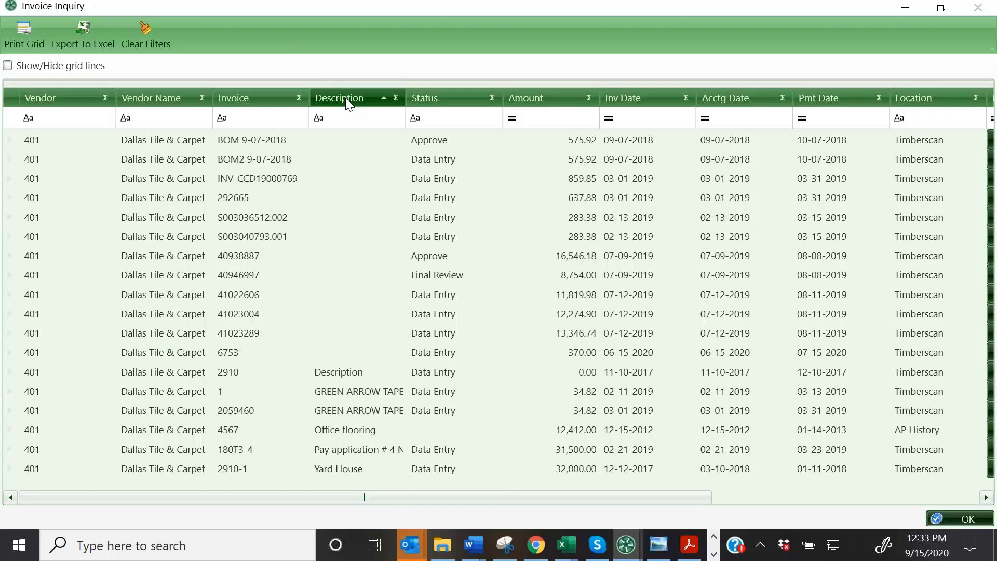
click(348, 99)
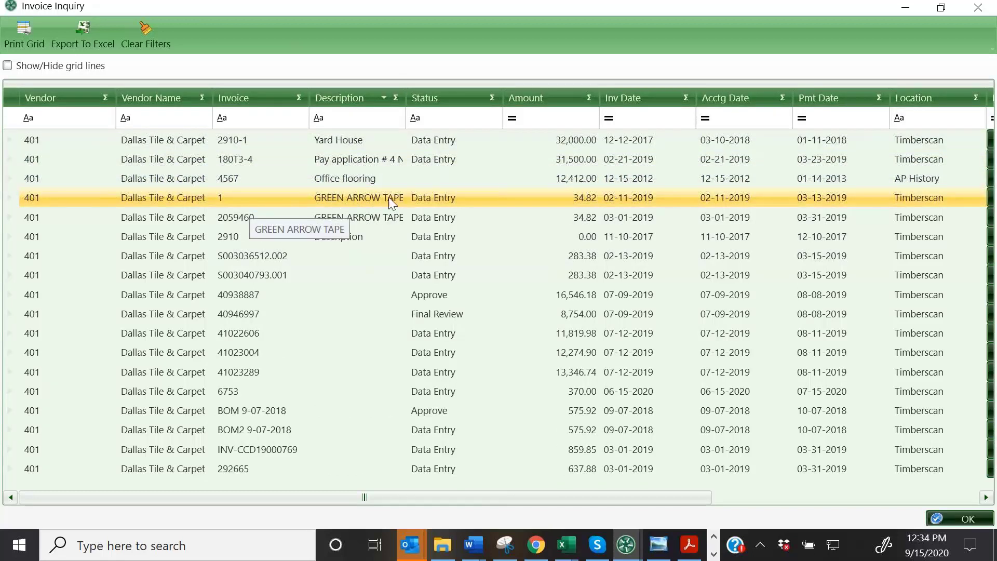
View the distribution detail of the Office flooring invoice, including its account and amount, and close the detail
drag(288, 497, 382, 515)
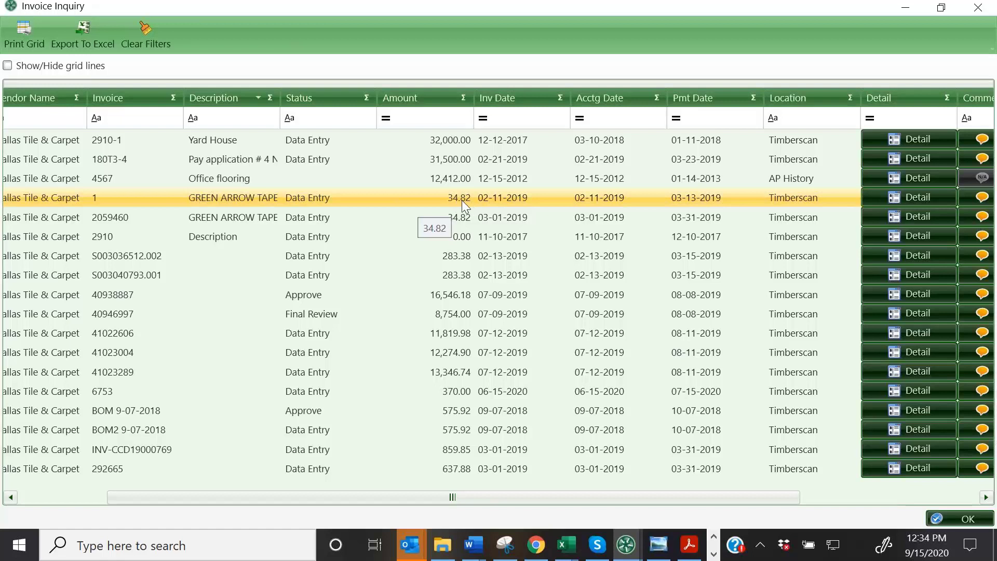
drag(400, 494, 519, 507)
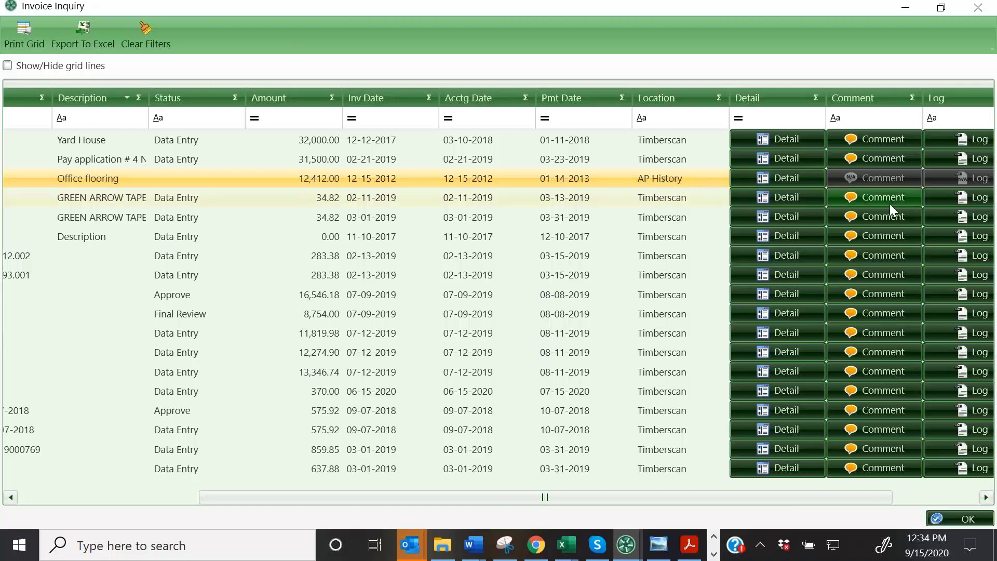
click(930, 215)
click(799, 181)
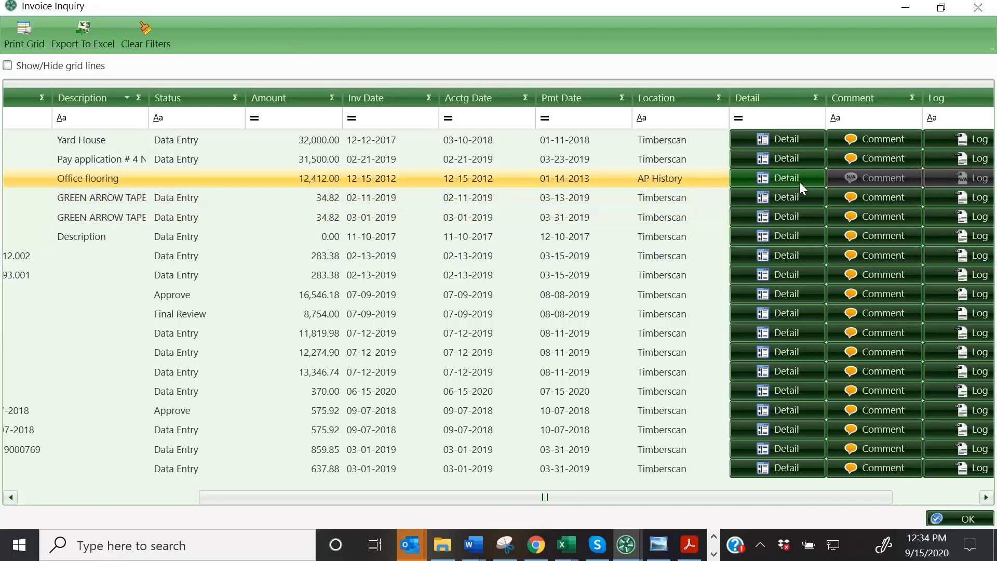
click(792, 178)
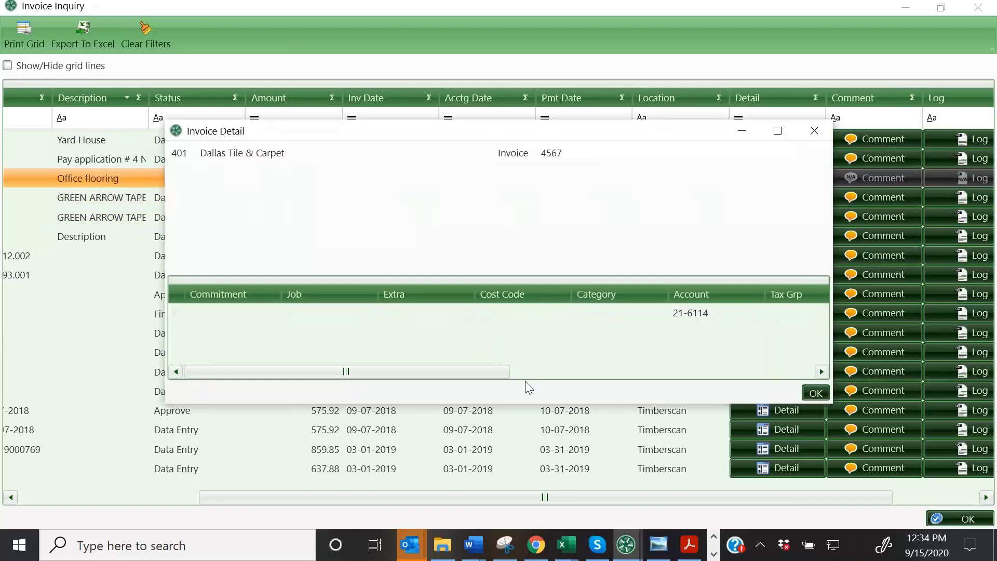
drag(345, 371, 523, 383)
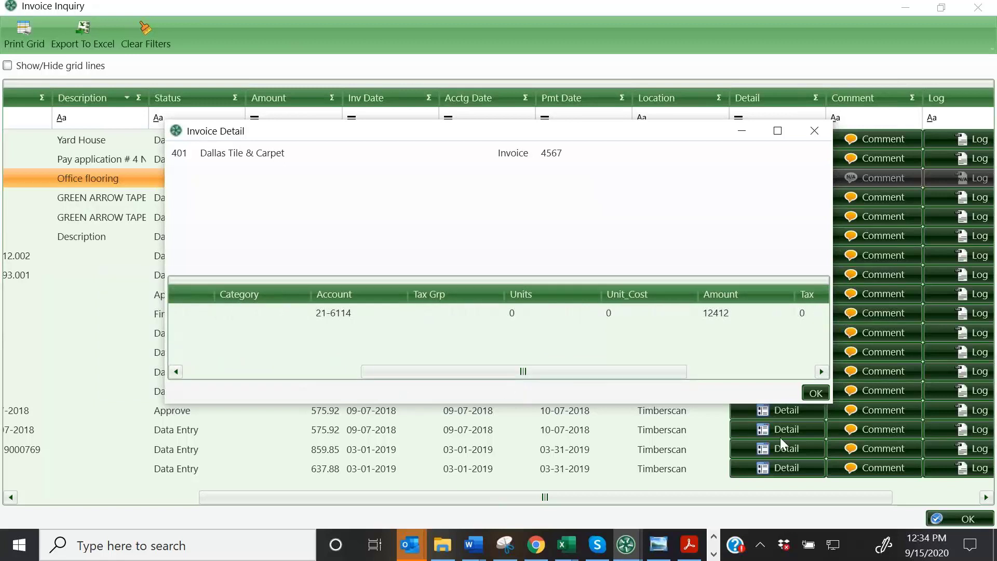
click(814, 393)
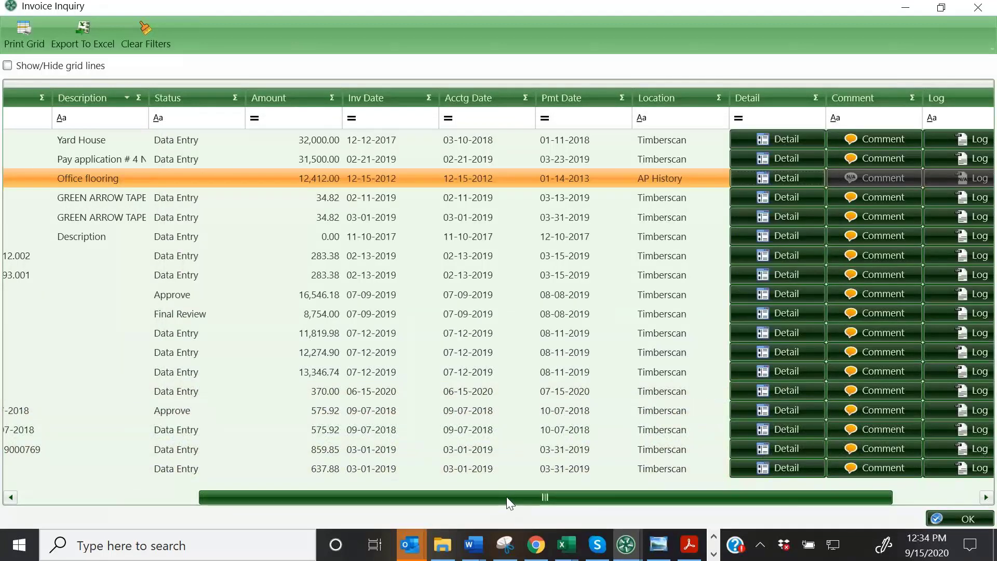
View the scanned image of the GREEN ARROW TAPE invoice dated 02-11-2019 and close it
drag(509, 496, 595, 497)
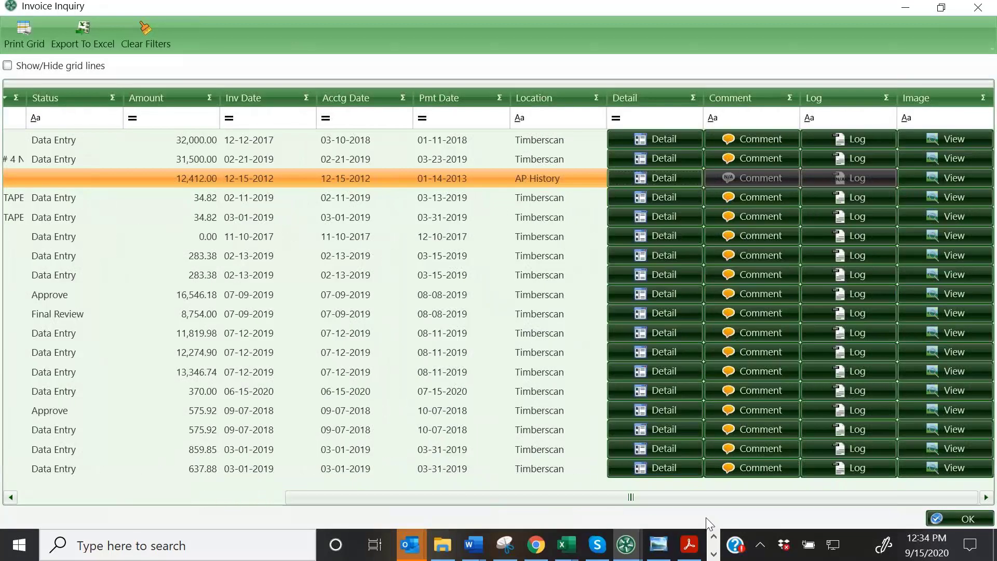
click(955, 197)
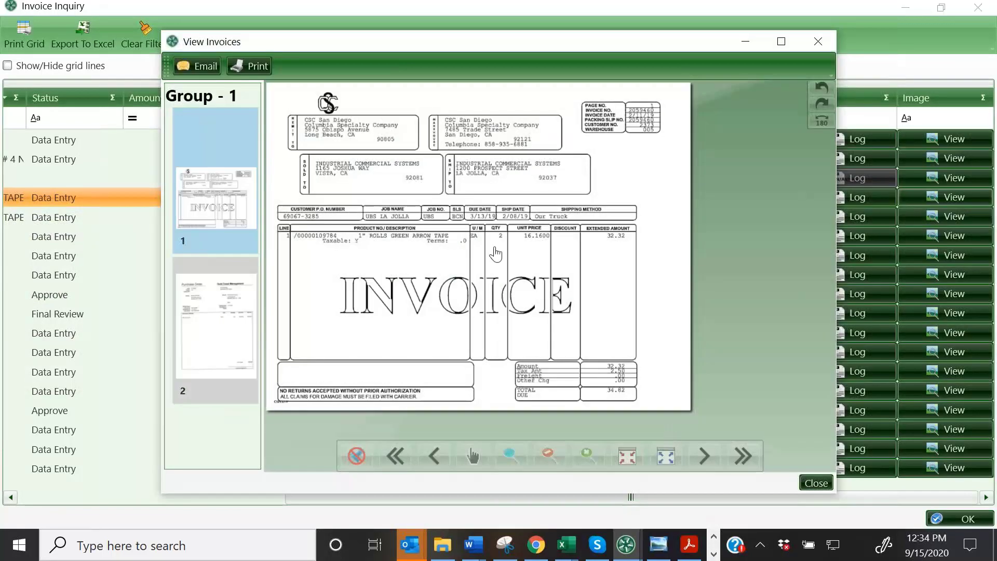
click(815, 483)
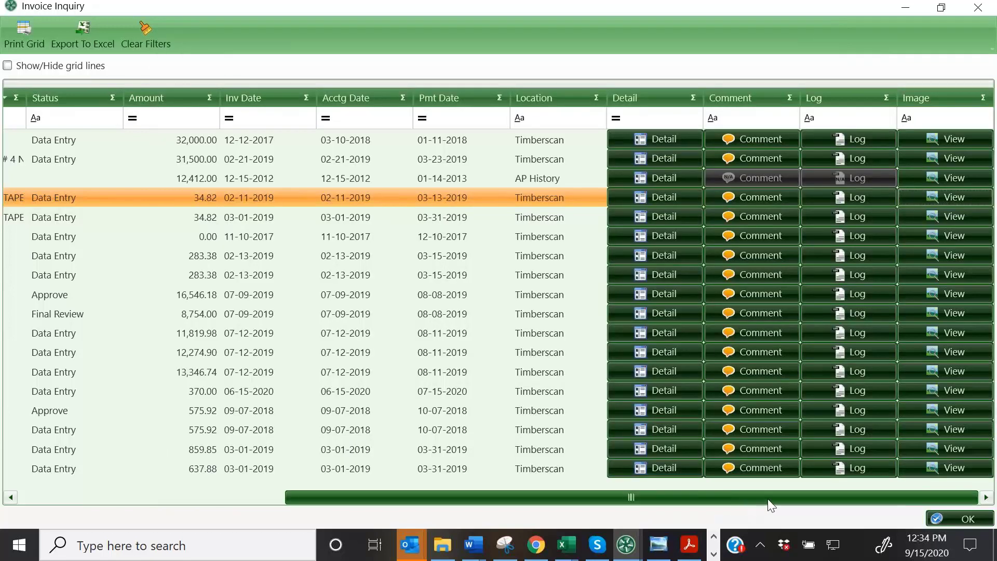
Filter the vendor's invoice history to invoice numbers starting with 291
drag(754, 498, 407, 510)
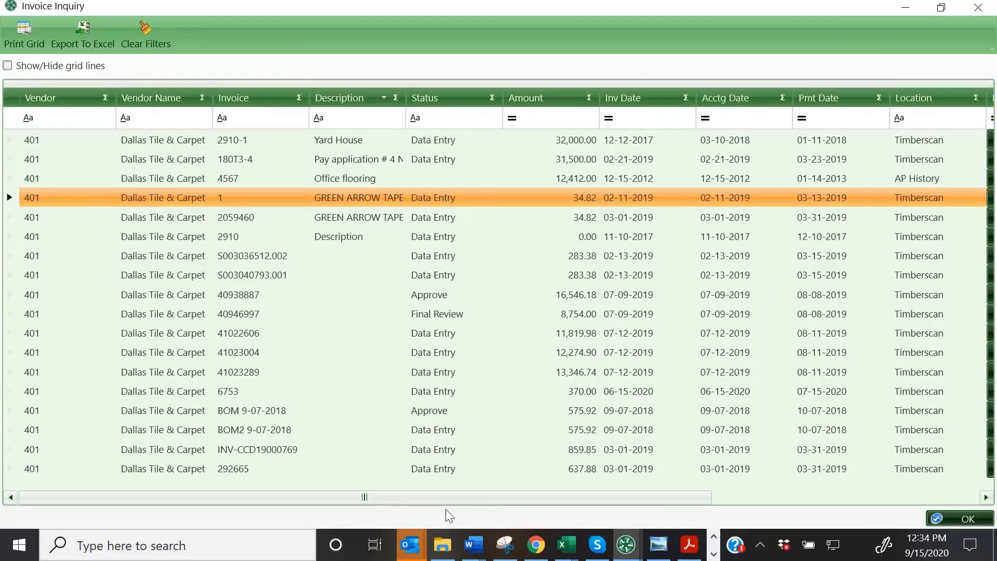
click(244, 118)
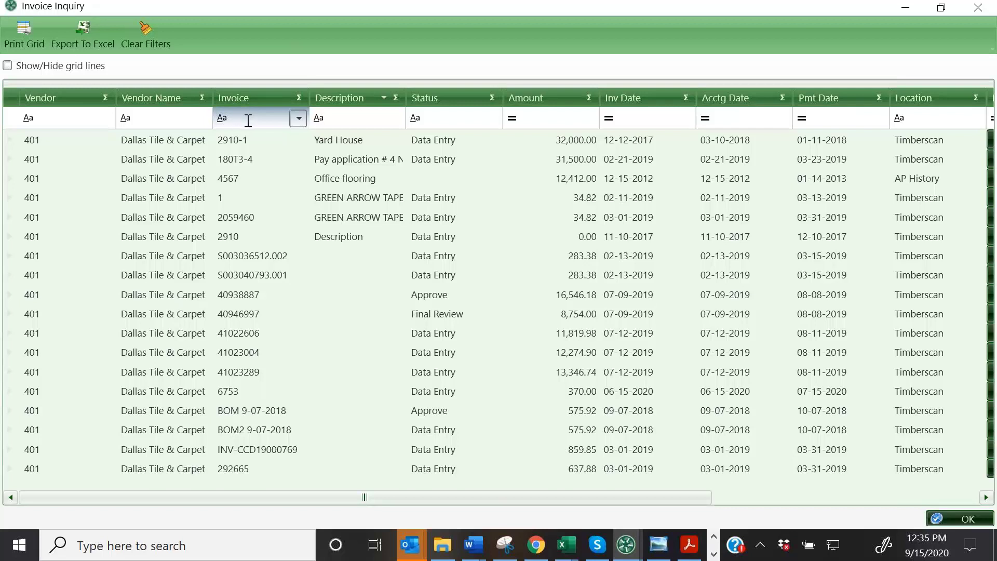
drag(226, 6, 607, 149)
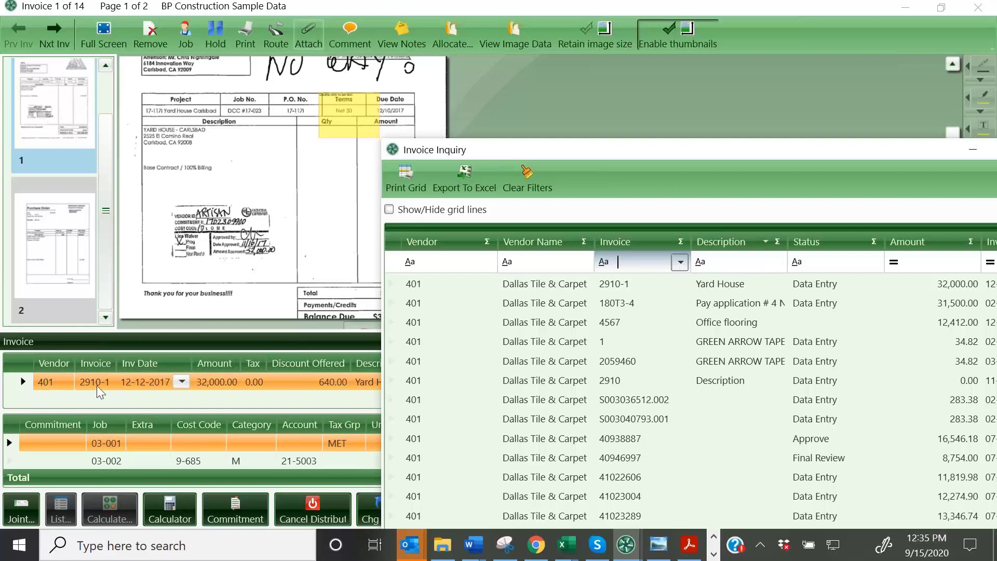
drag(651, 158, 370, 88)
click(333, 192)
text(291)
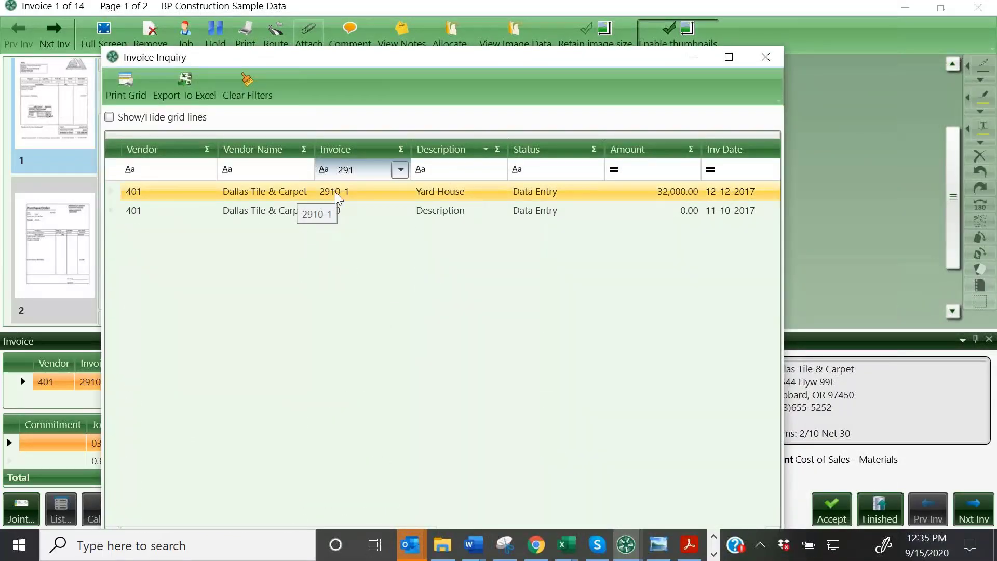
Select the Yard House invoice in the filtered history, maximize the window and review its location, detail, comment, log and image columns
click(335, 192)
drag(469, 53, 440, 22)
click(703, 24)
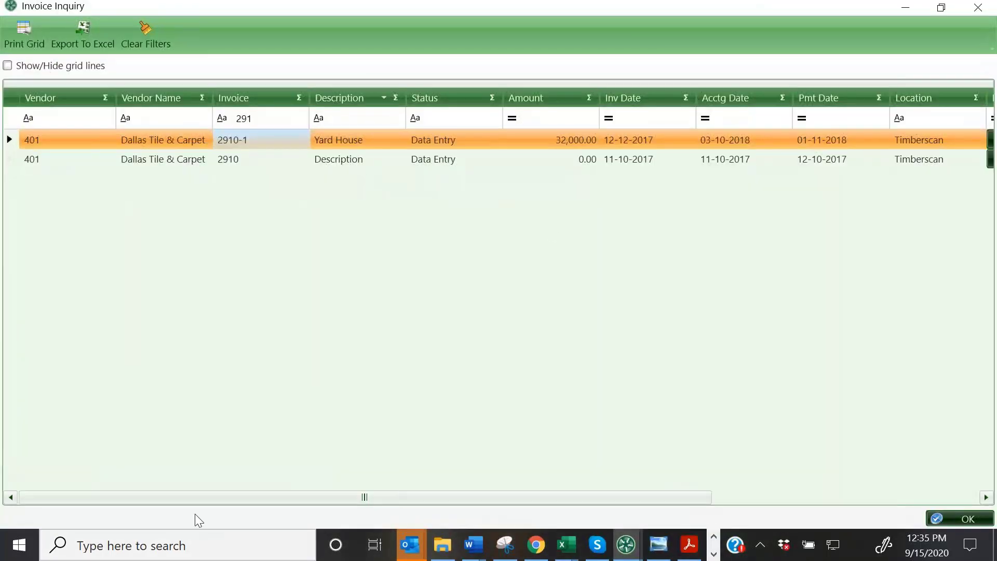
drag(204, 496, 631, 524)
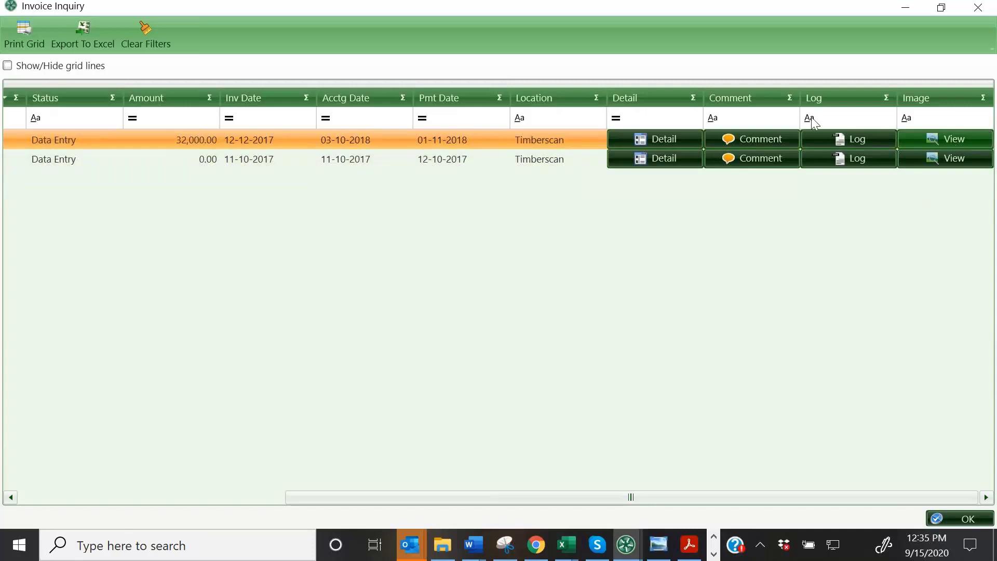
mouse_move(547, 117)
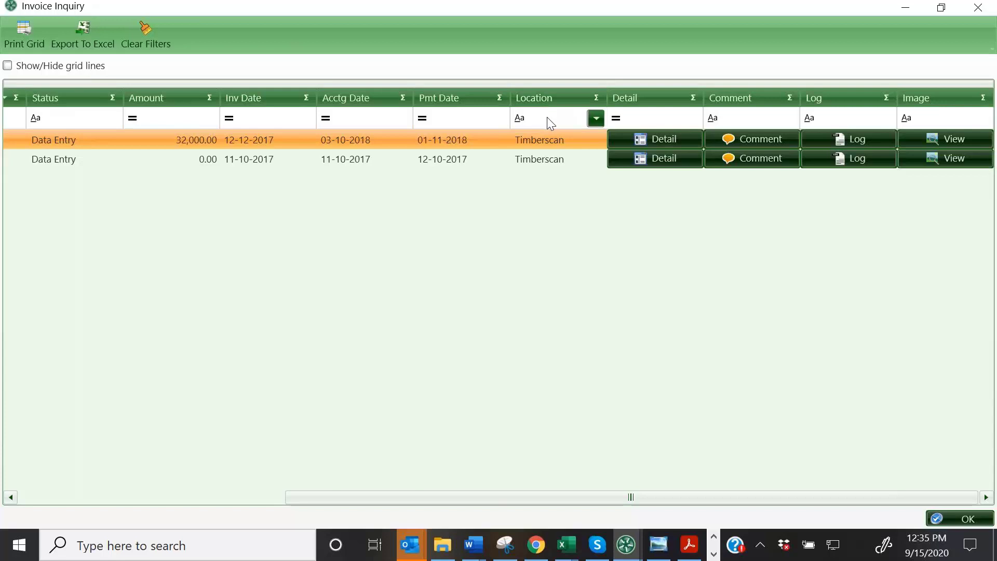
drag(665, 498, 349, 499)
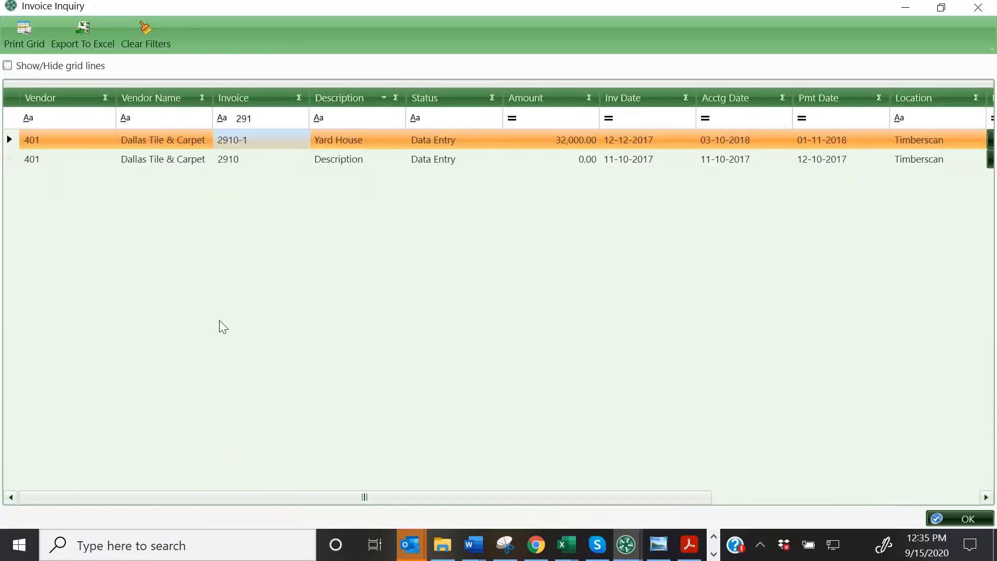
Review the columns available for the vendor's invoice history grid and close the invoice inquiry
click(41, 103)
drag(110, 146, 109, 225)
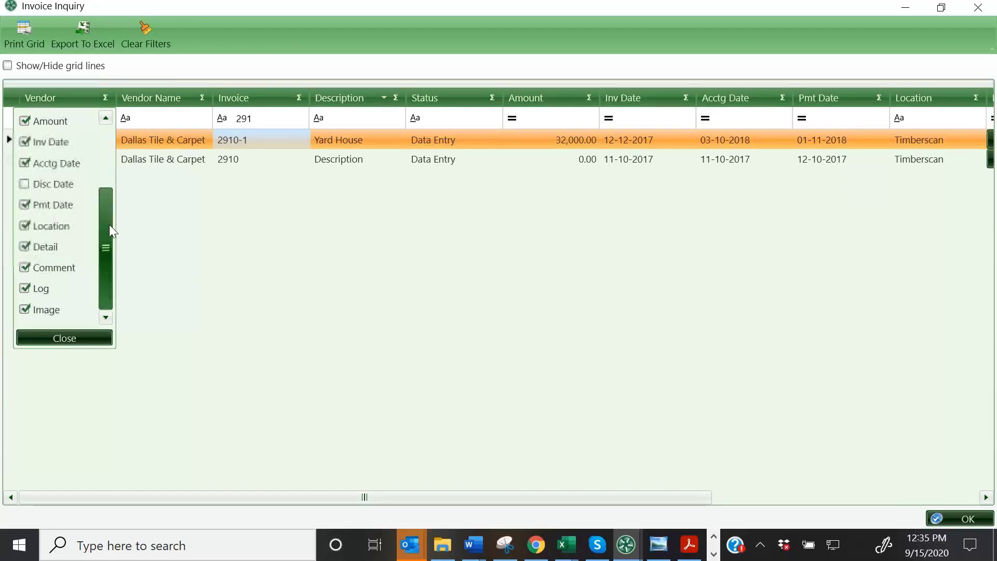
click(62, 338)
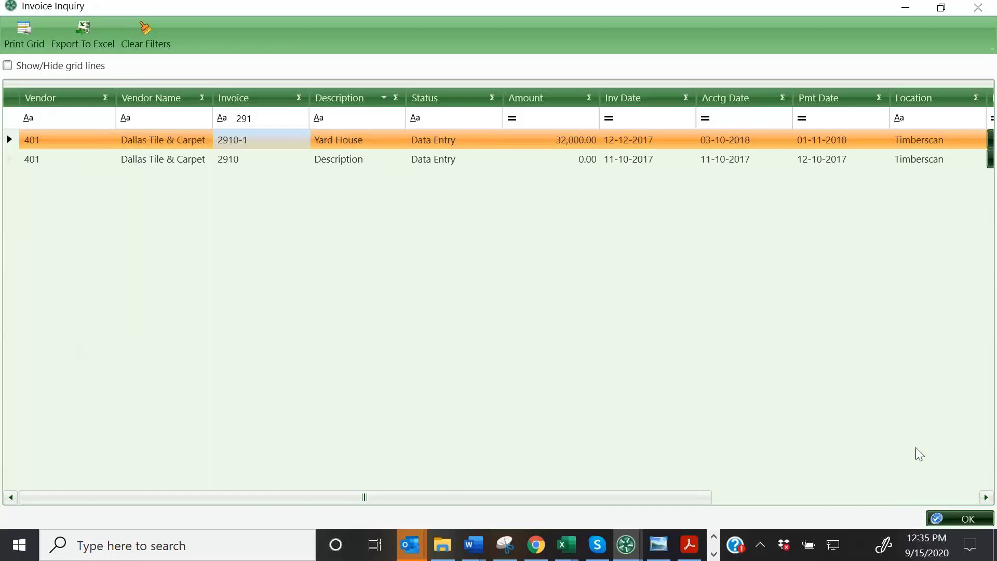
click(969, 519)
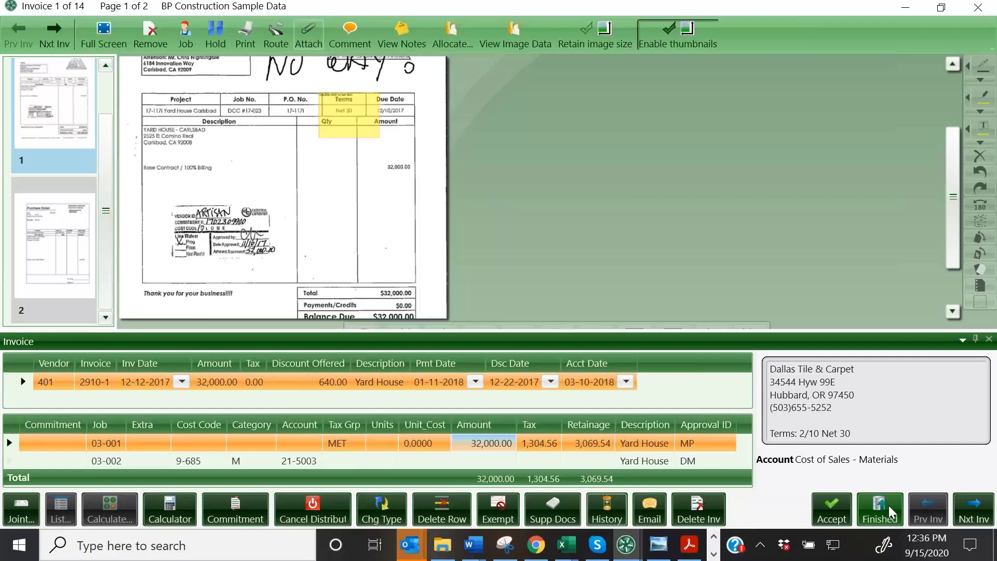
Close the invoice entry window for invoice 2910-1 and save its coding changes
double_click(684, 2)
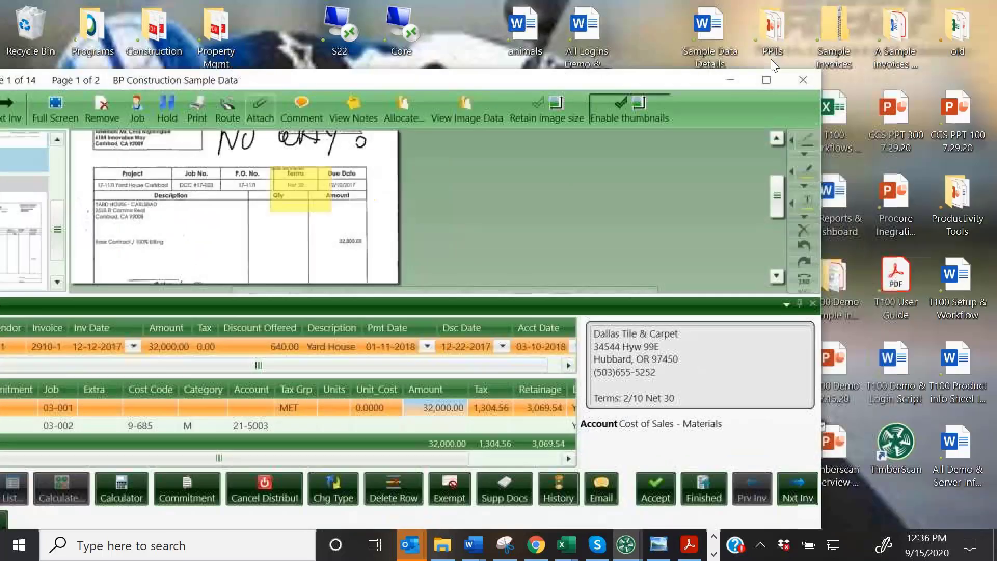
click(796, 83)
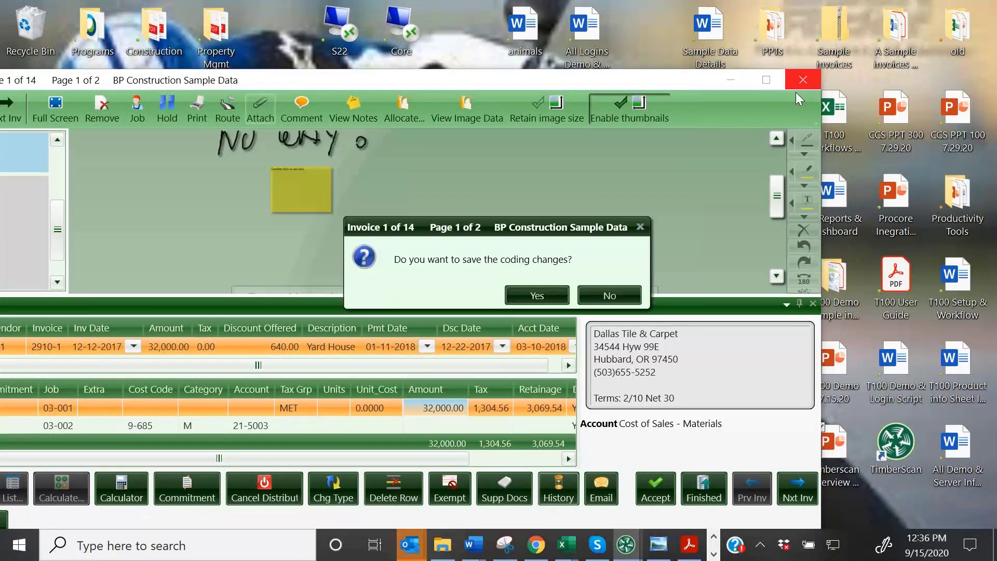
click(541, 297)
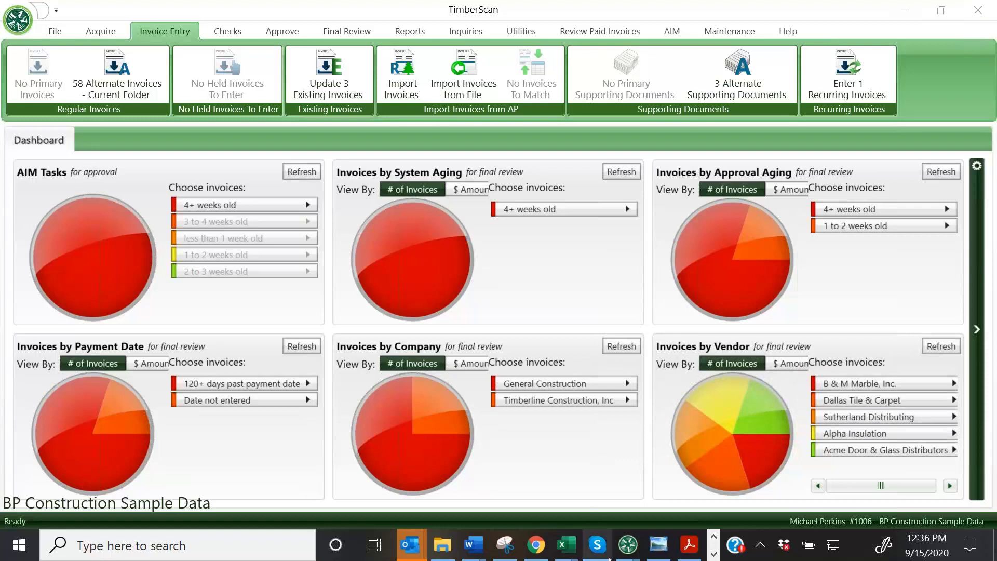
Switch to TimberScan GO in Chrome and open the list of primary invoices from the dashboard chart
mouse_move(611, 559)
mouse_move(536, 550)
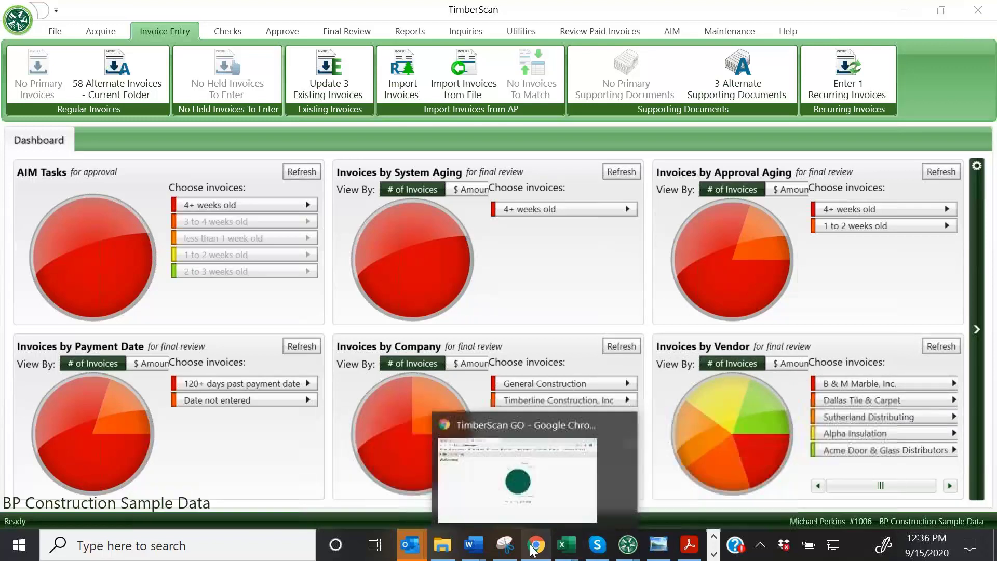
click(538, 499)
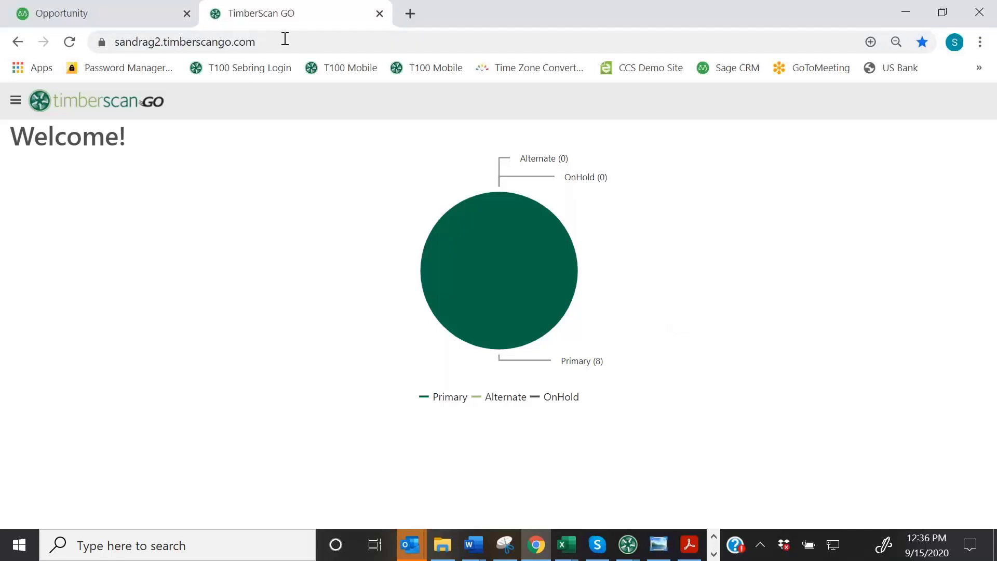
drag(274, 43, 88, 41)
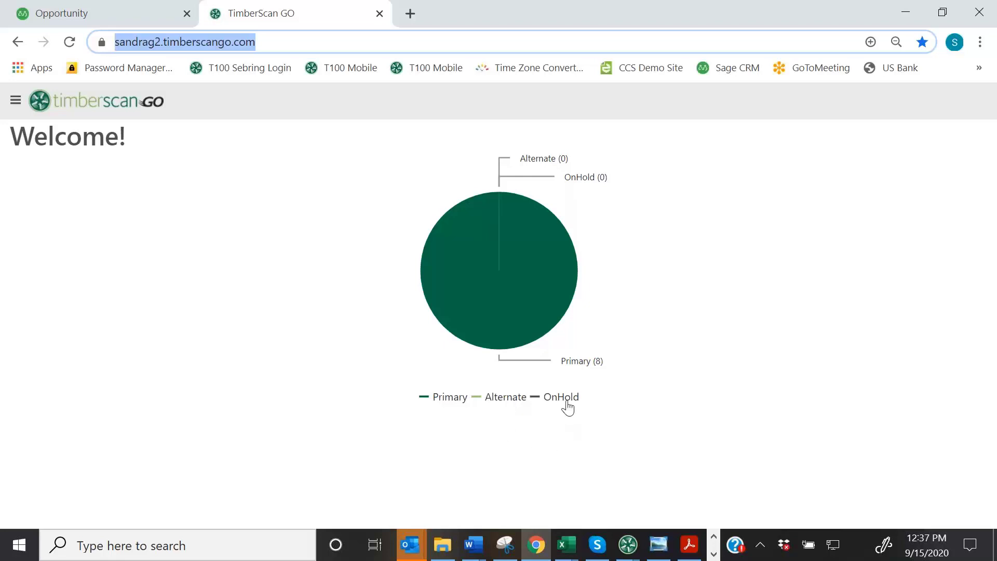
click(449, 401)
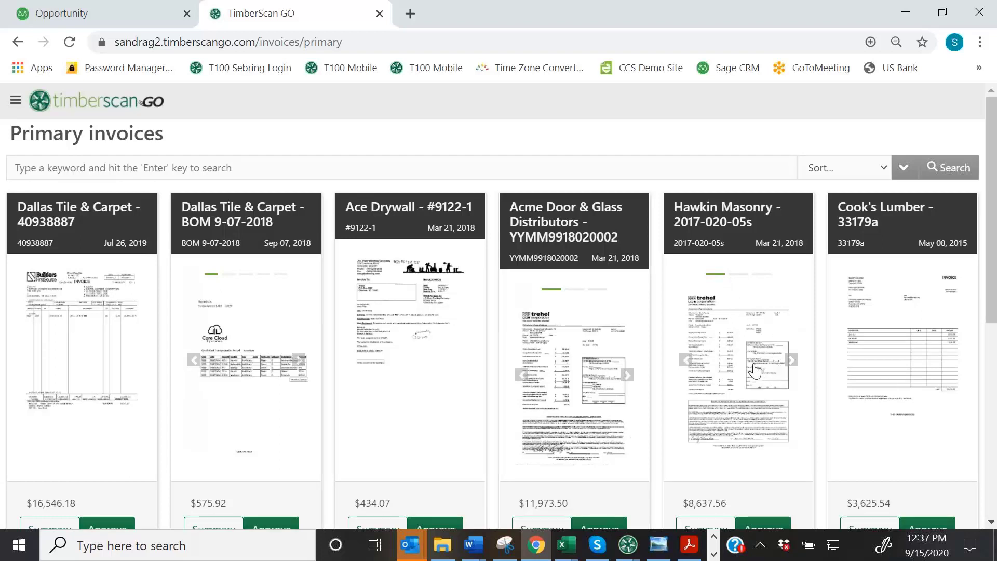
Look over the primary invoice cards and review the available sort options
scroll(755, 370, down, 2)
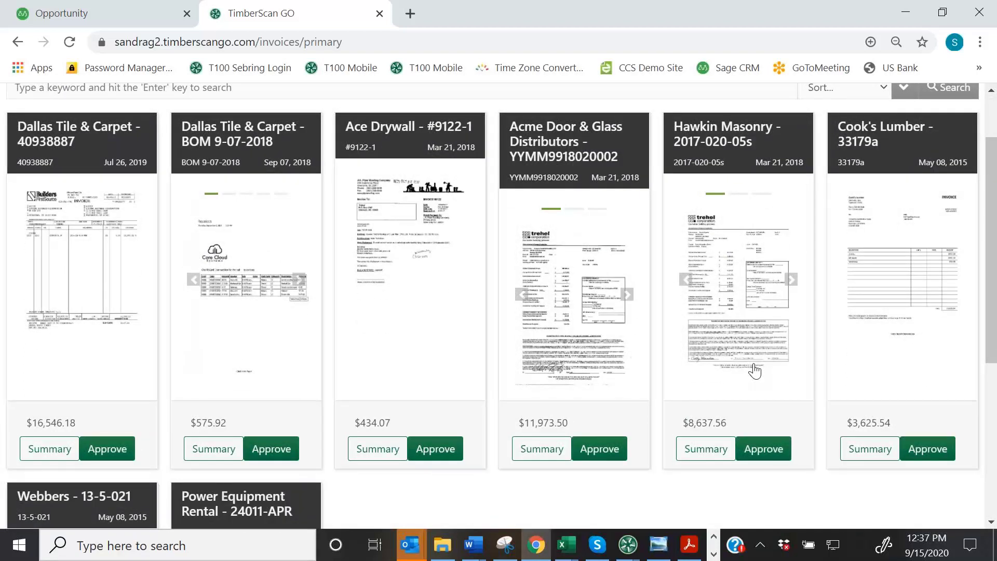
scroll(756, 373, up, 2)
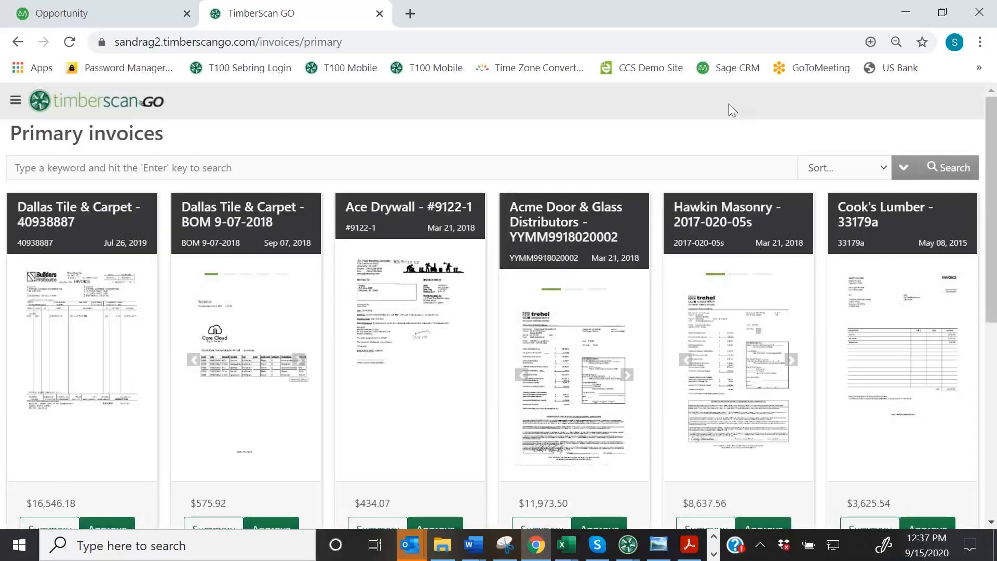
click(884, 167)
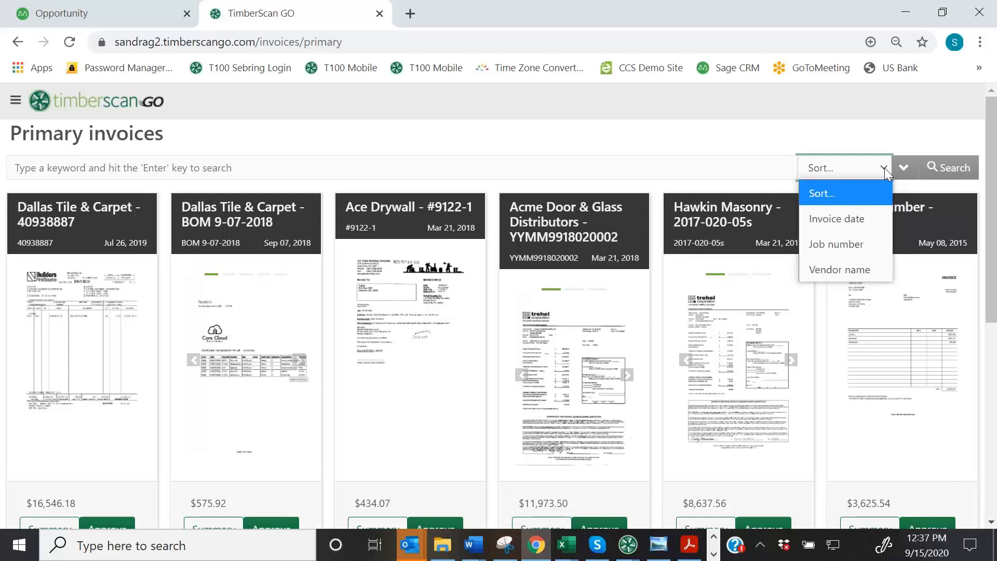
key(Down)
Search the primary invoices for "dallas" and clear the search to restore the full list
click(52, 169)
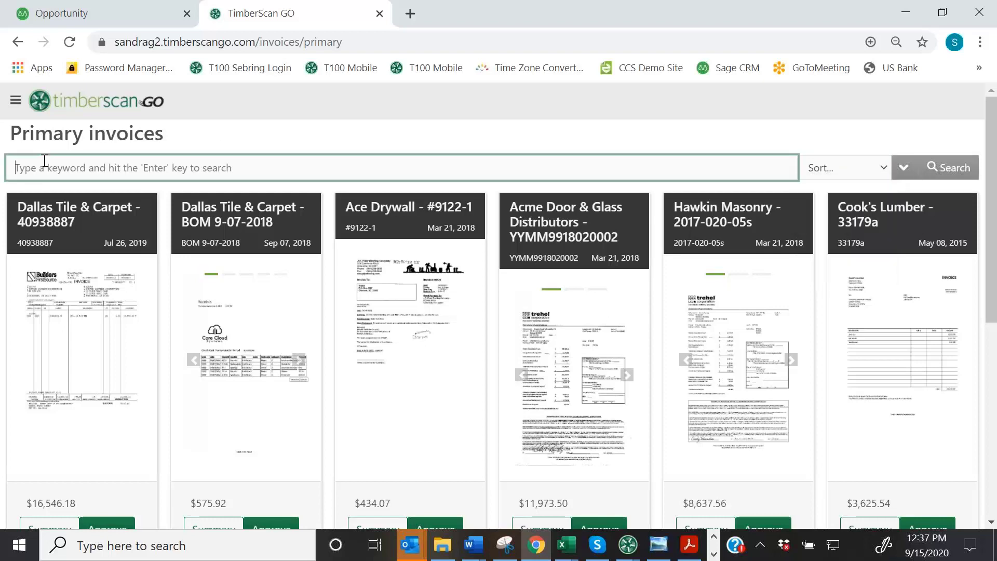
text(dall)
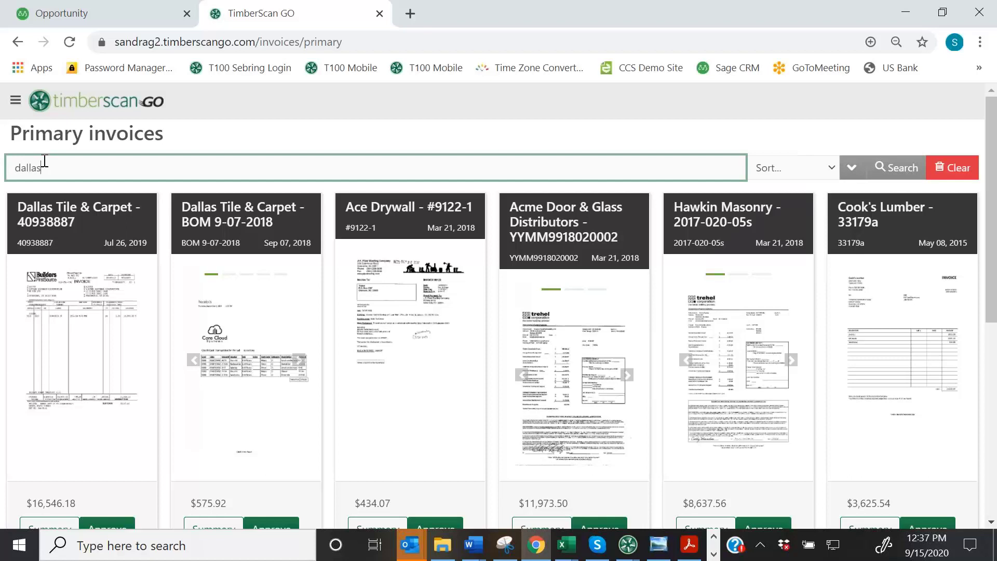
text(as)
key(Return)
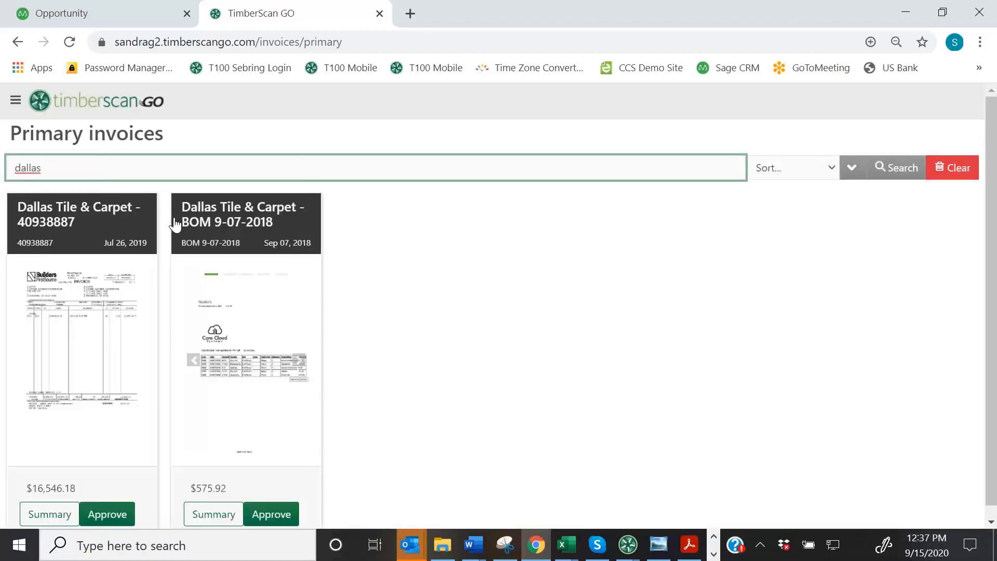
click(952, 170)
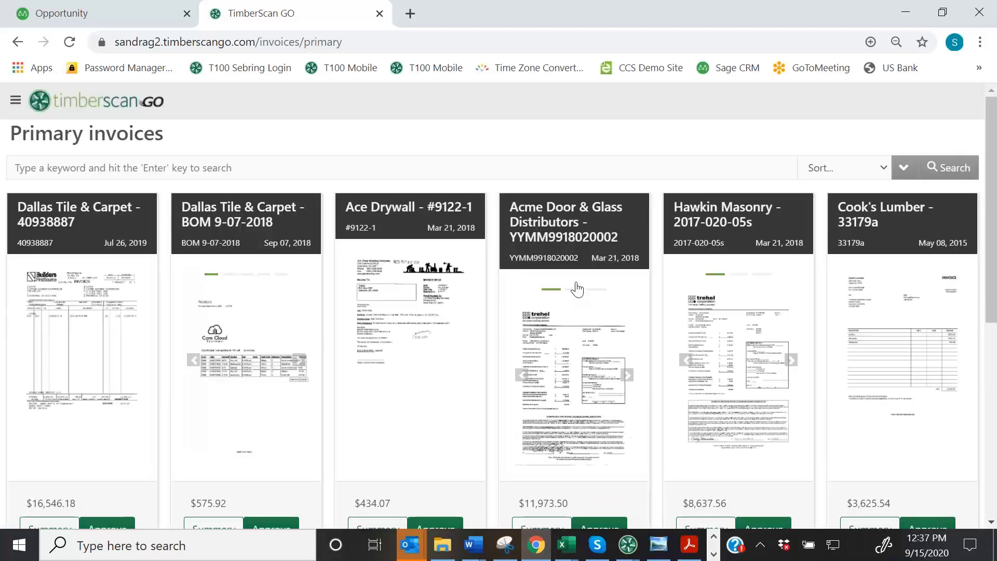
View the summary of Power Equipment Rental invoice 24011-APR, including its notes, jobs, cost codes and accounts, and close it
scroll(577, 289, down, 7)
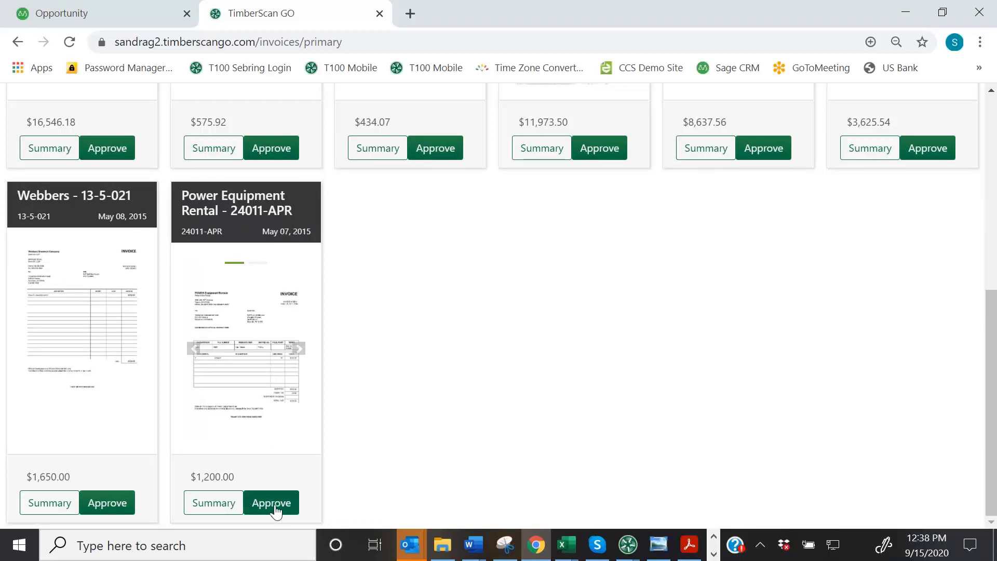
click(209, 511)
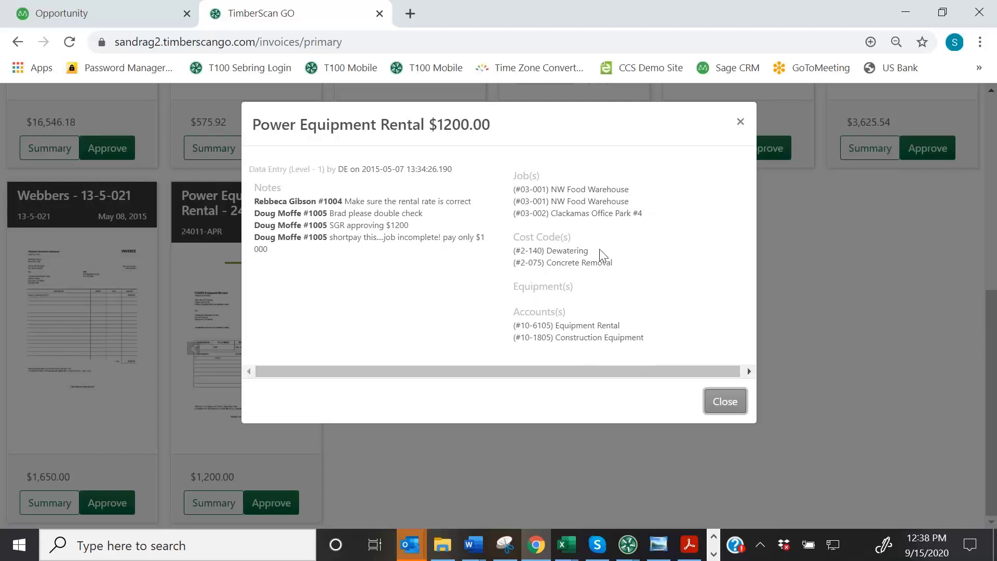
click(725, 402)
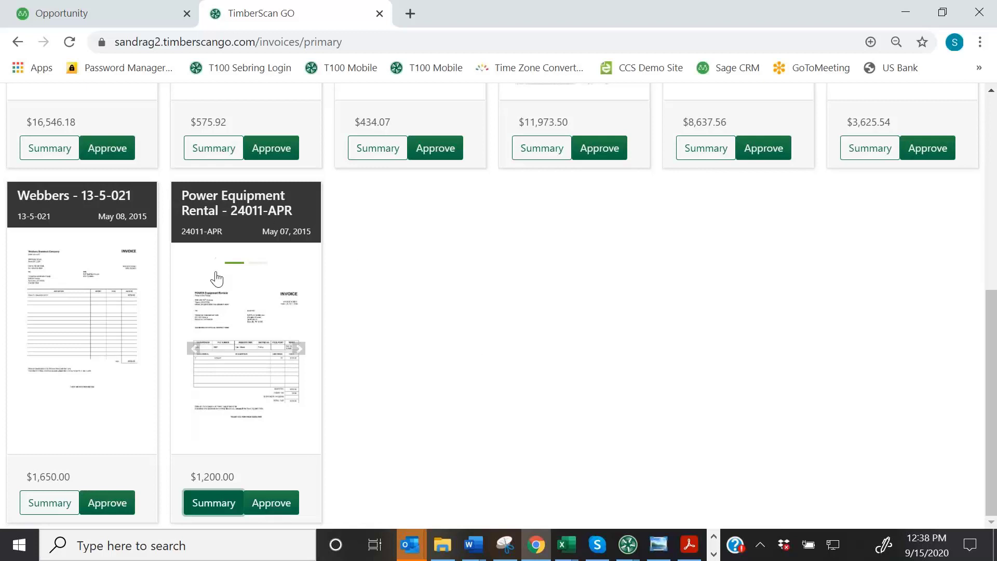
Open Power Equipment Rental invoice 24011-APR, close its notes and view both pages of the scanned image, enlarging the first
click(244, 365)
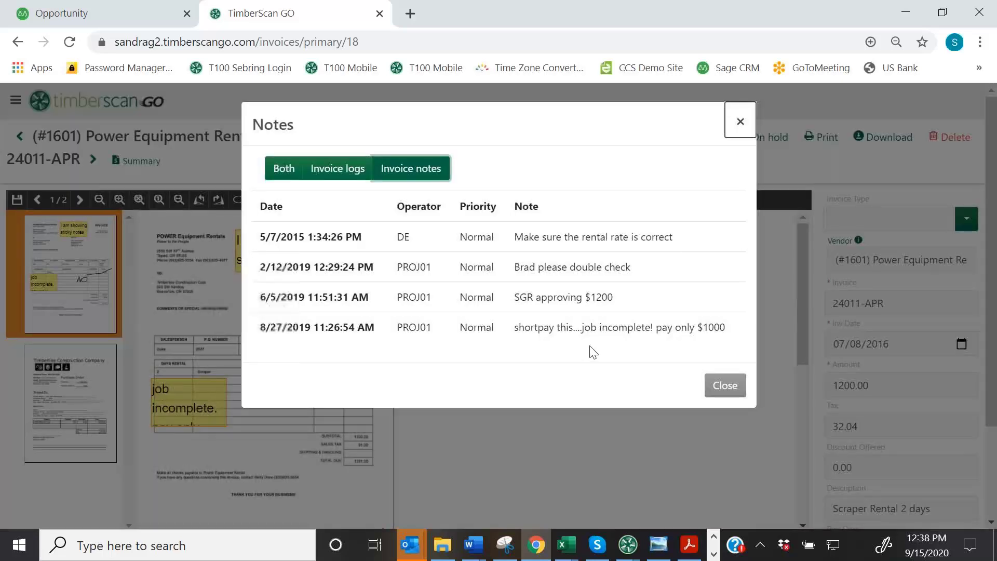
click(727, 387)
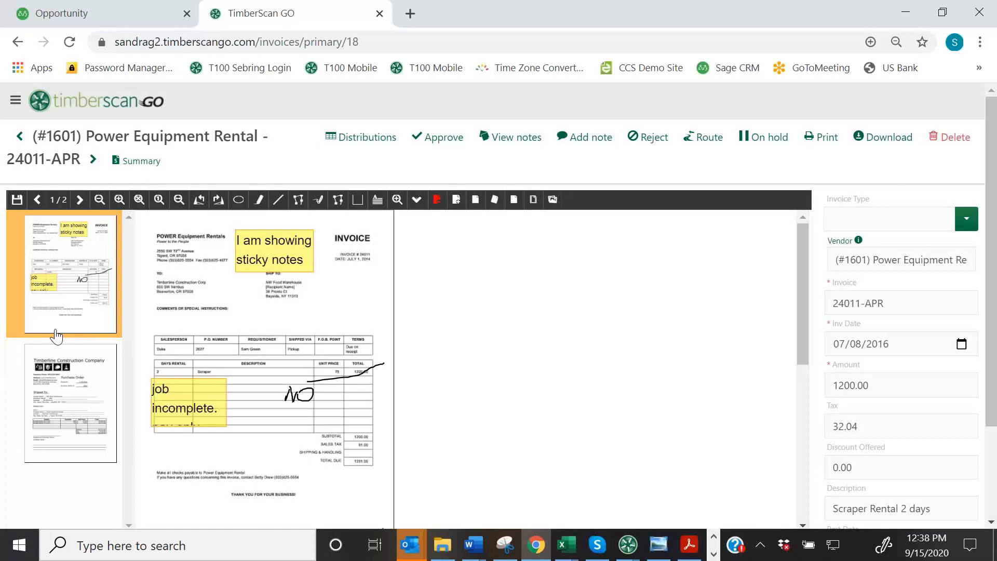
click(78, 402)
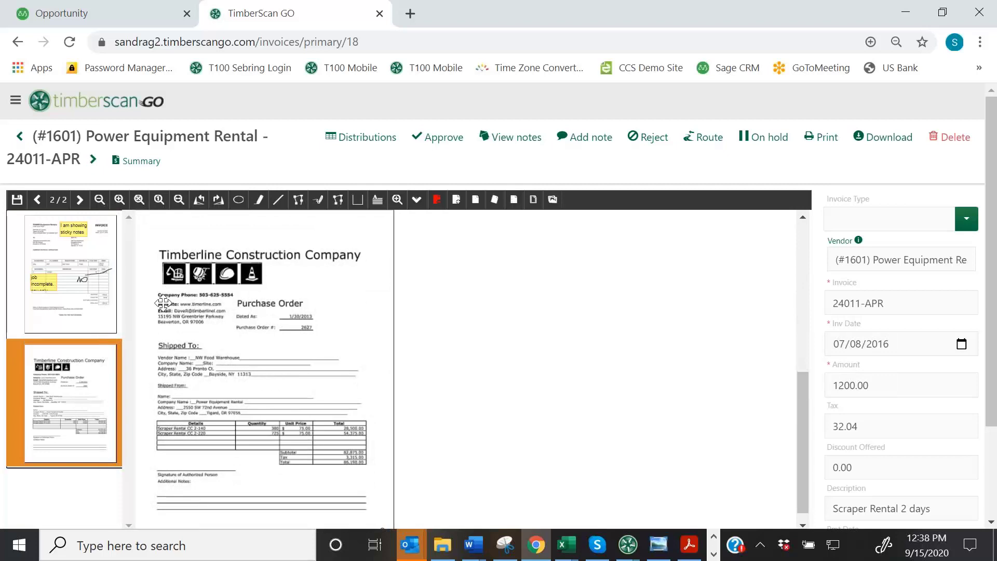
click(65, 279)
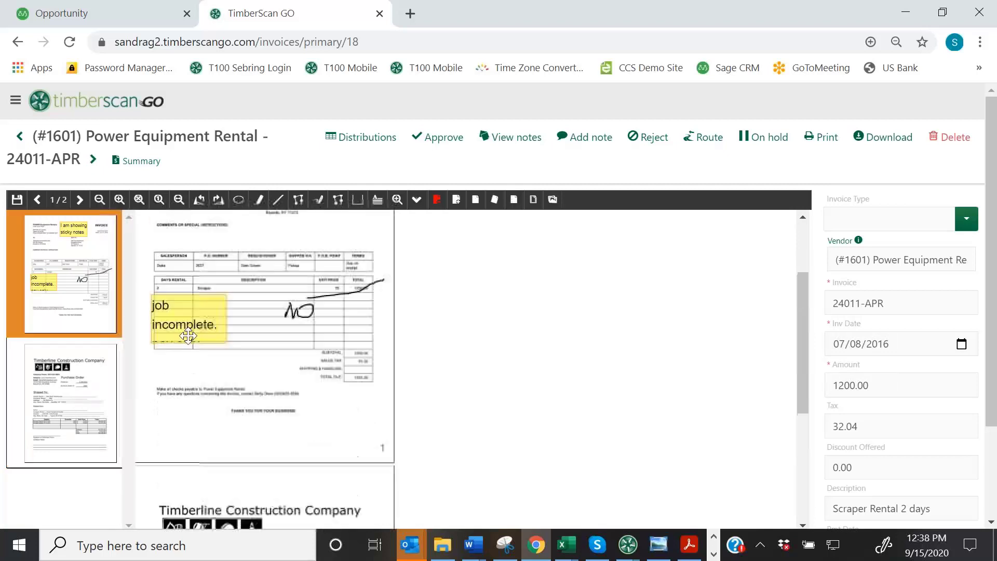
click(118, 201)
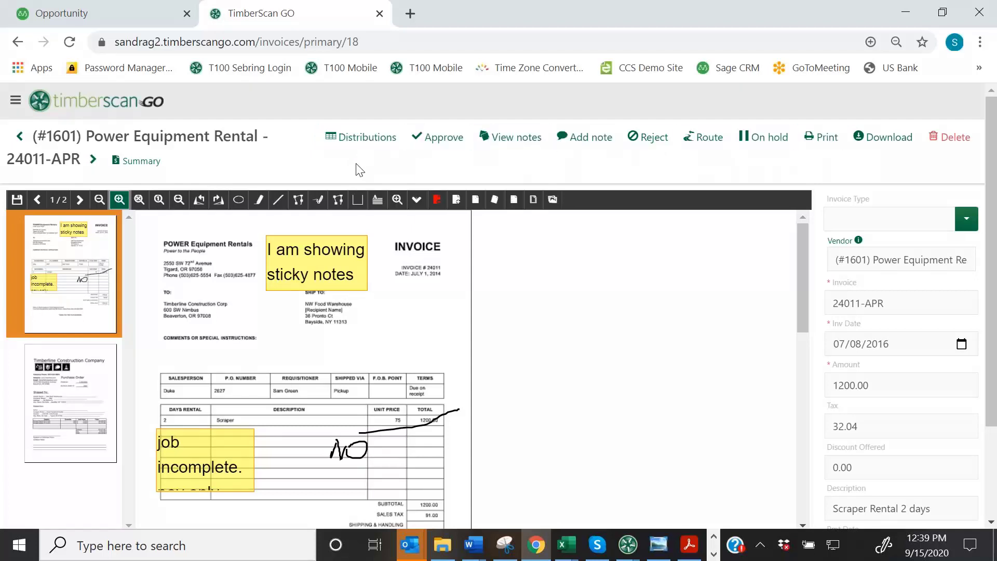
Open the invoice's distributions and review the totals and available choices for commitment 2627 without changing it
click(364, 138)
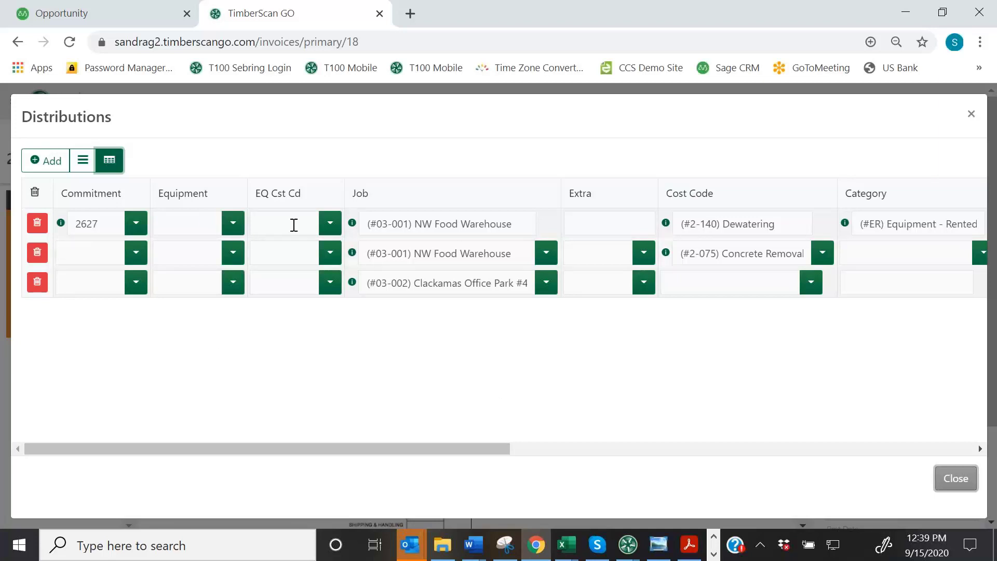
click(61, 224)
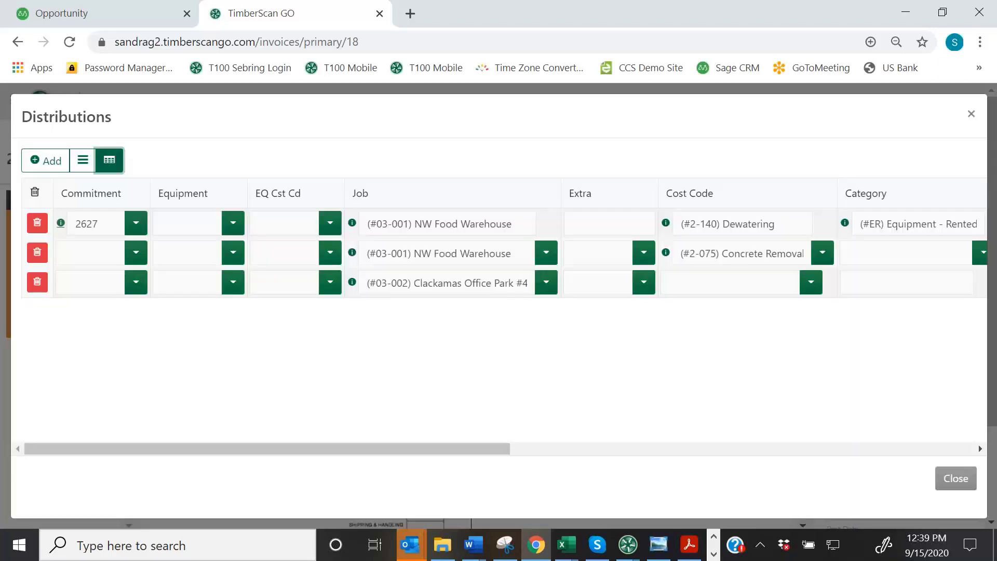
mouse_move(62, 224)
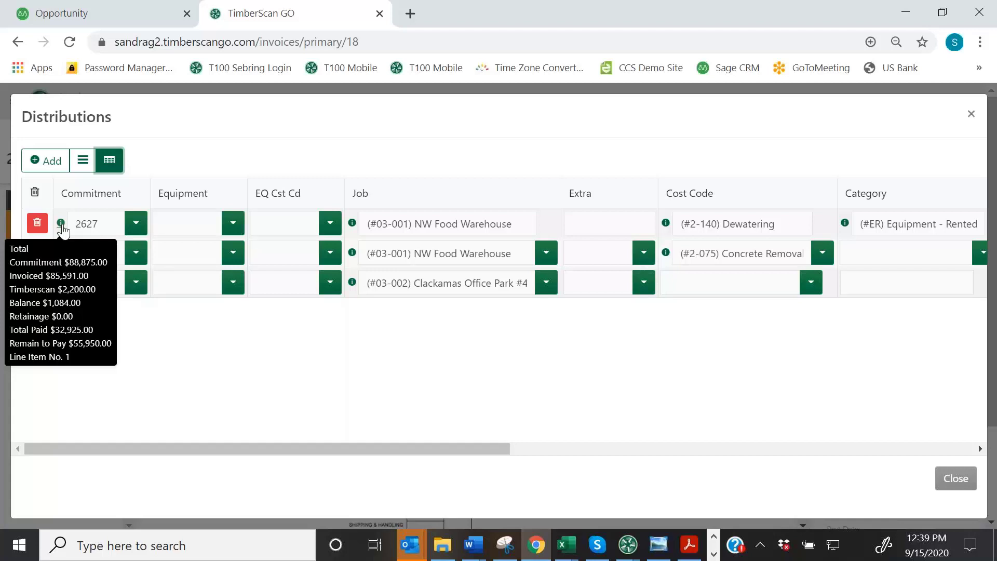
click(137, 224)
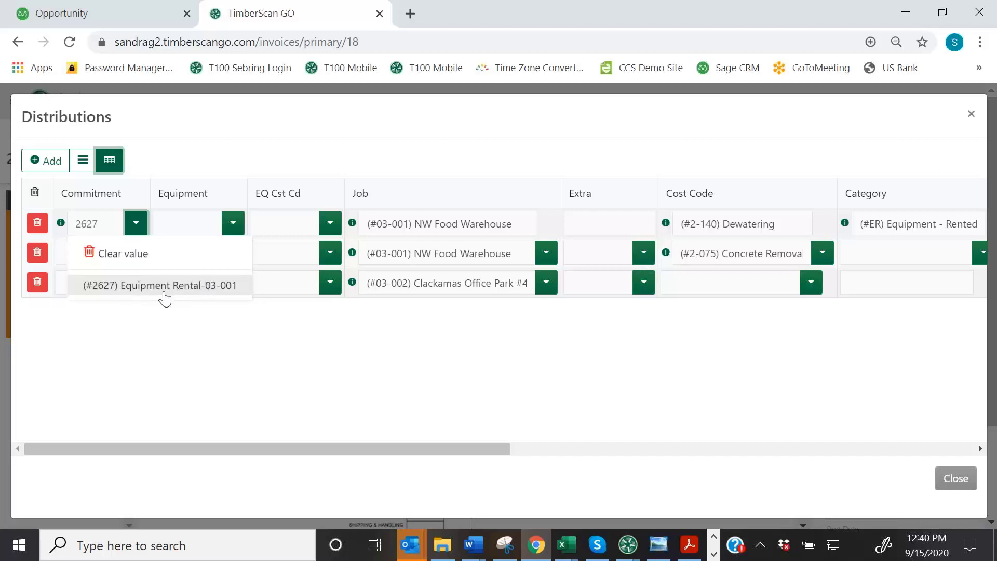
click(207, 325)
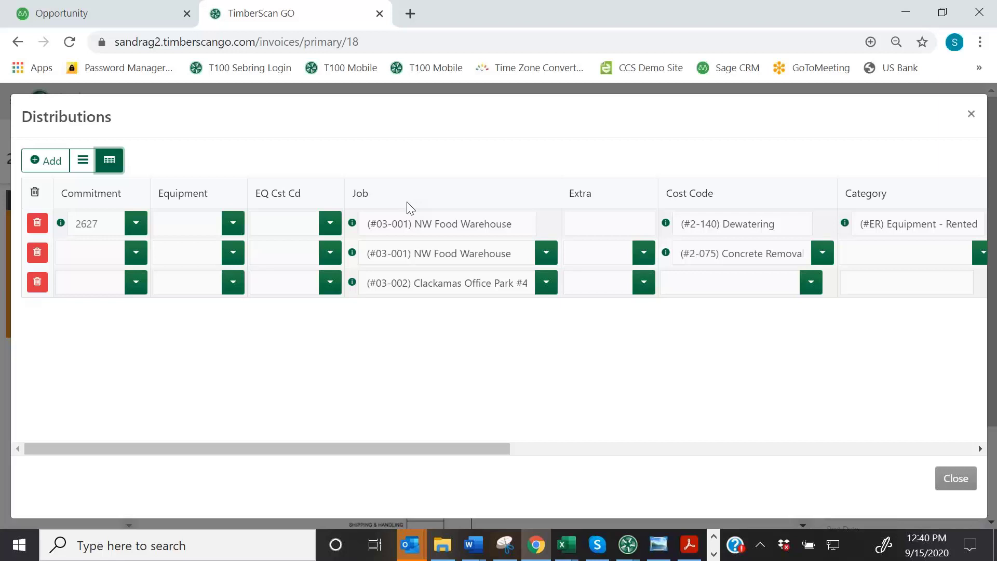
View the NW Food Warehouse job information with its invoice list, and open the scanned image of the second listed invoice
click(352, 224)
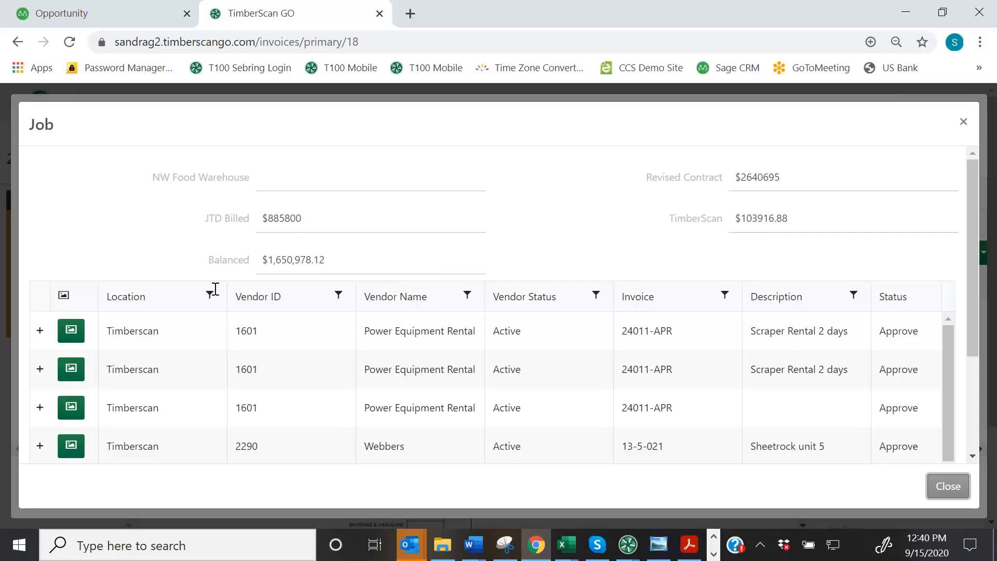
scroll(185, 374, down, 5)
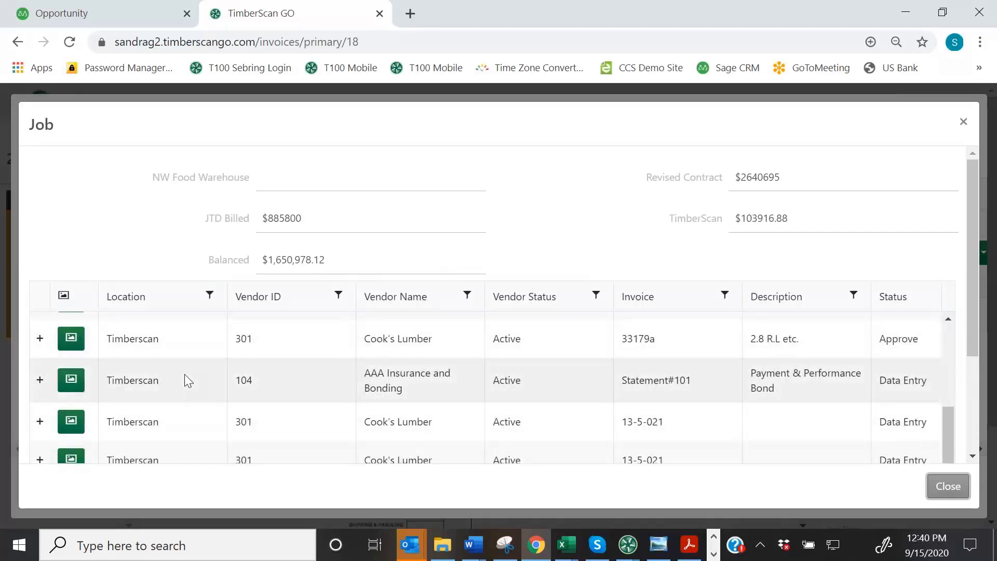
scroll(185, 374, up, 4)
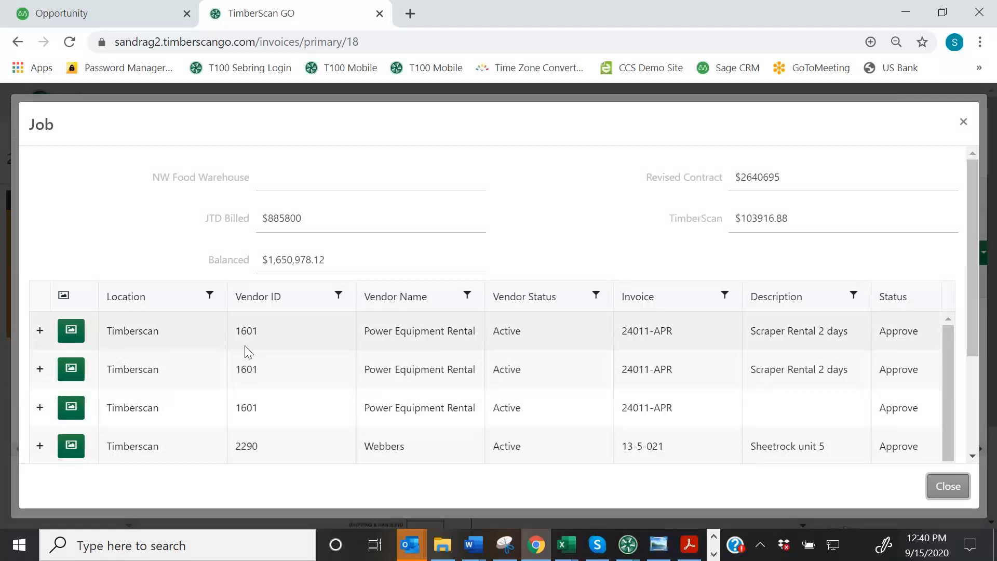
click(72, 373)
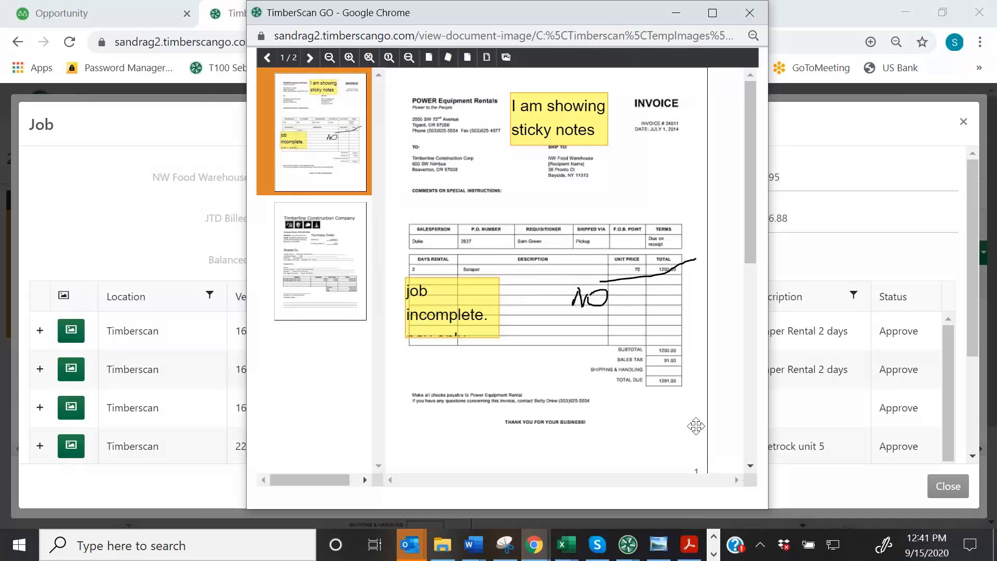
drag(638, 7, 567, 40)
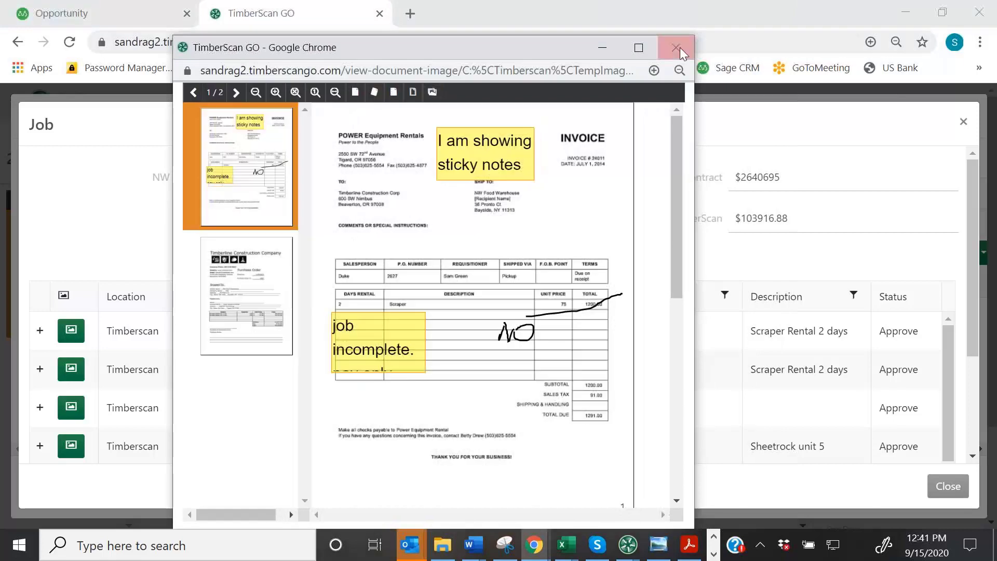
Close the scanned image, view the second invoice's distribution details within the NW Food Warehouse job information, reopen that job information and close it
click(679, 46)
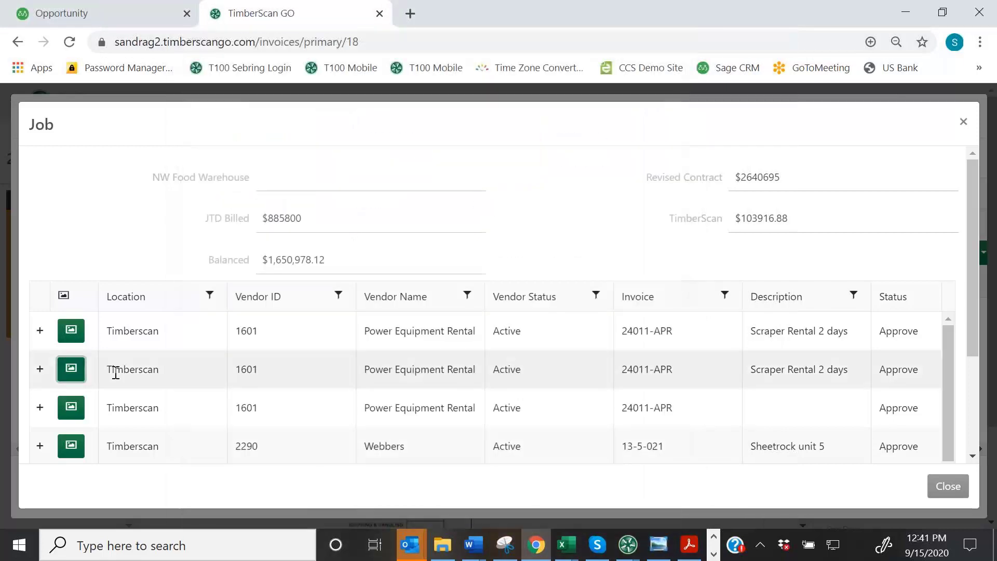
click(40, 370)
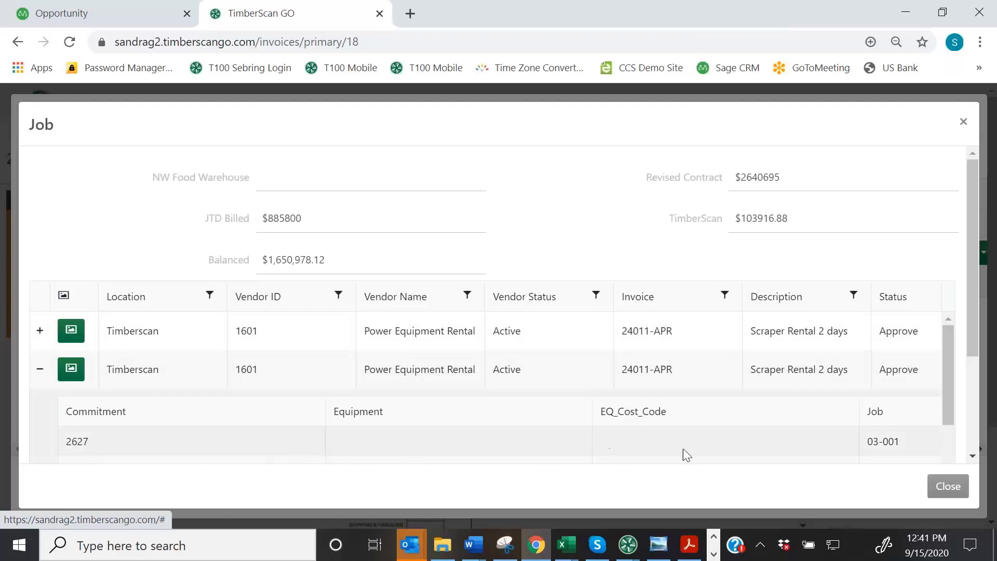
click(948, 486)
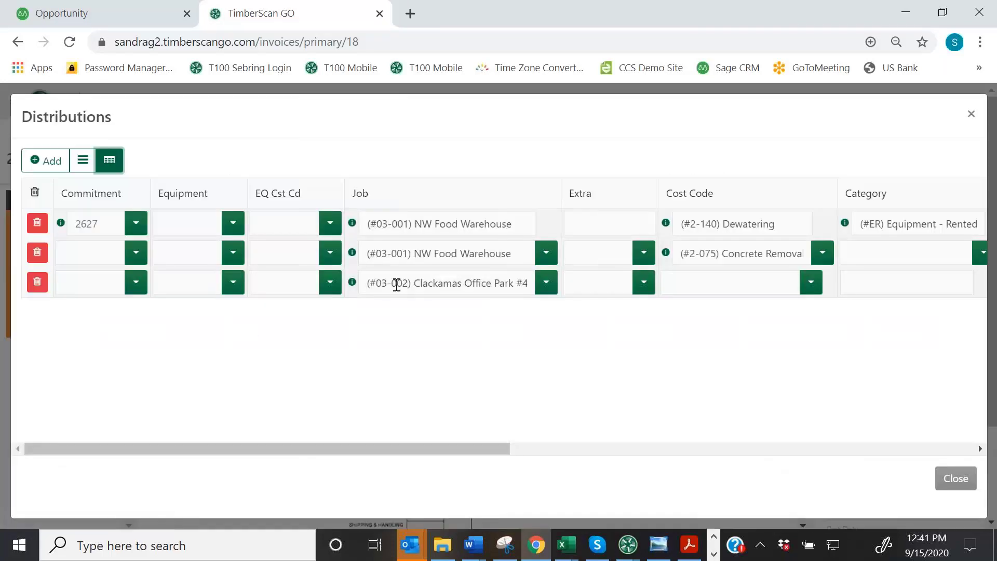
click(353, 224)
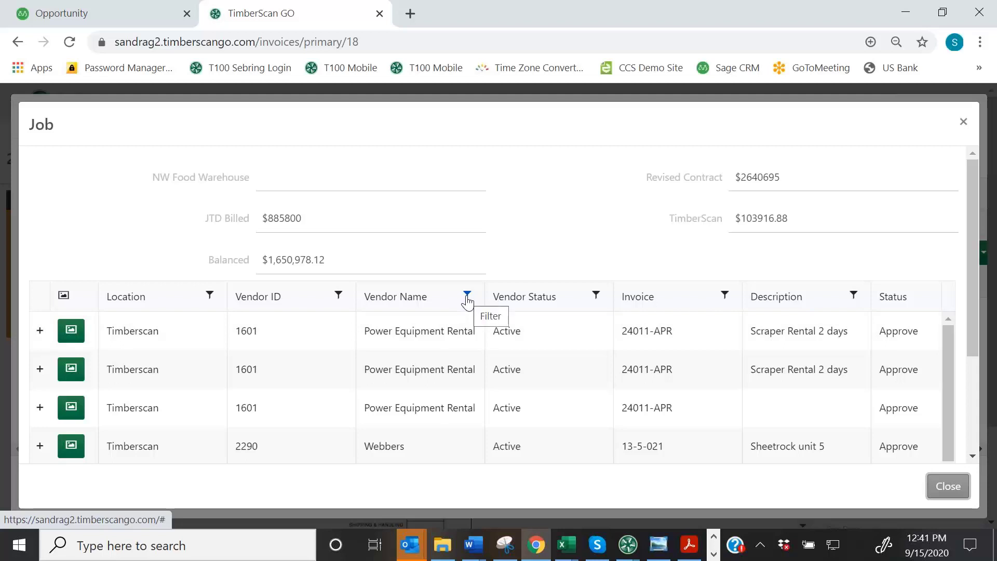
click(945, 488)
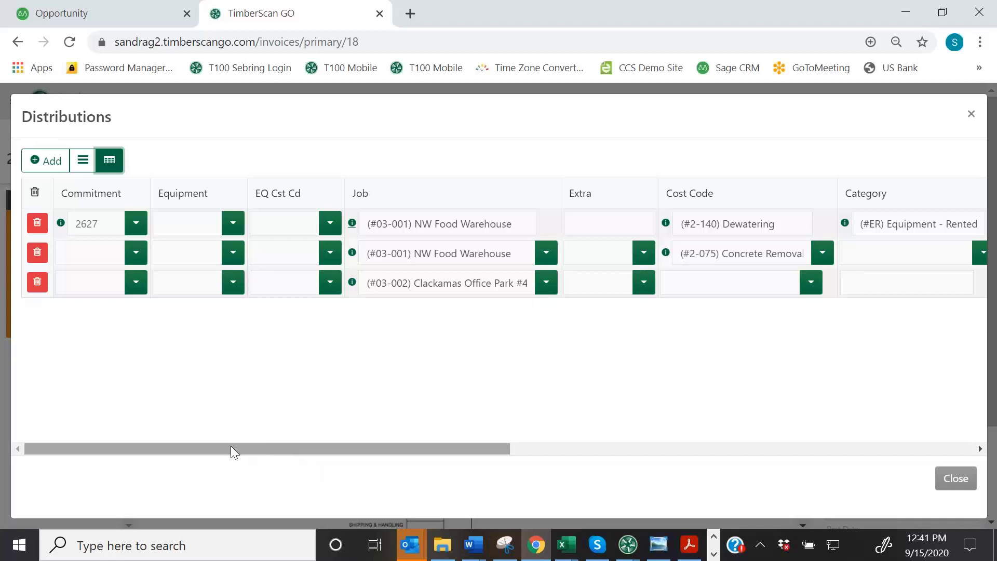
Review the first distribution's account, the cost totals for its Dewatering cost code, and its amount and tax
drag(231, 451, 435, 462)
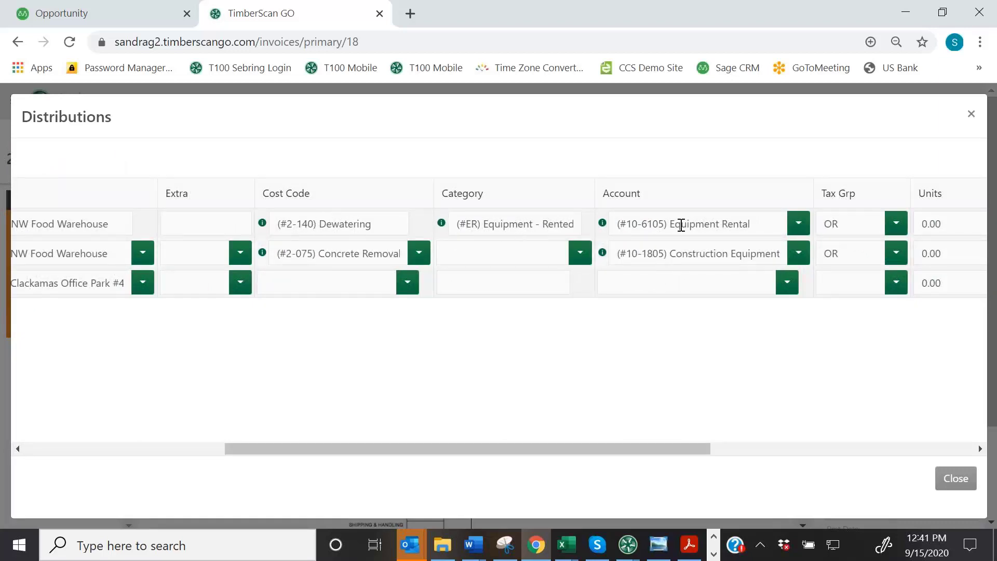
click(263, 224)
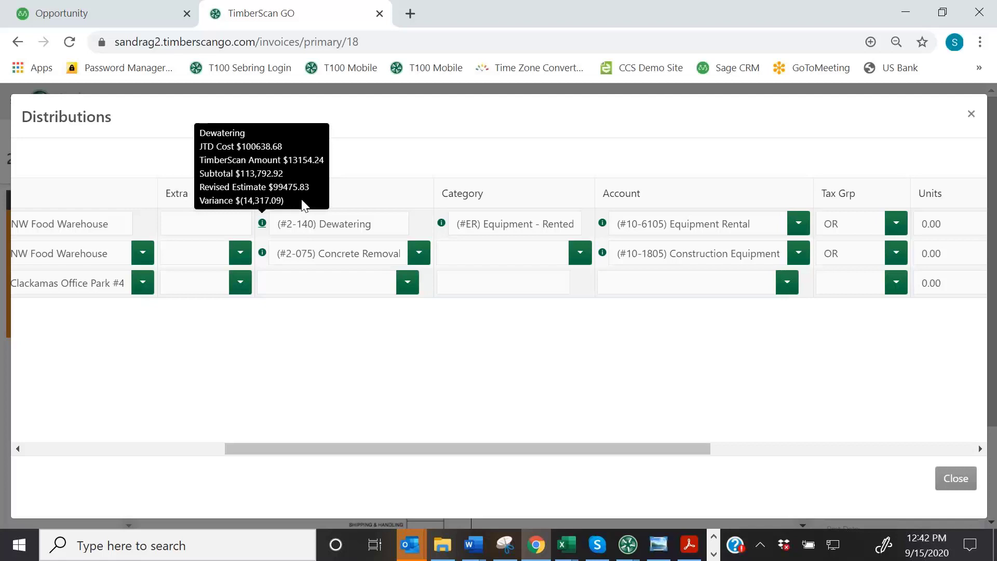
drag(444, 447, 702, 441)
click(654, 223)
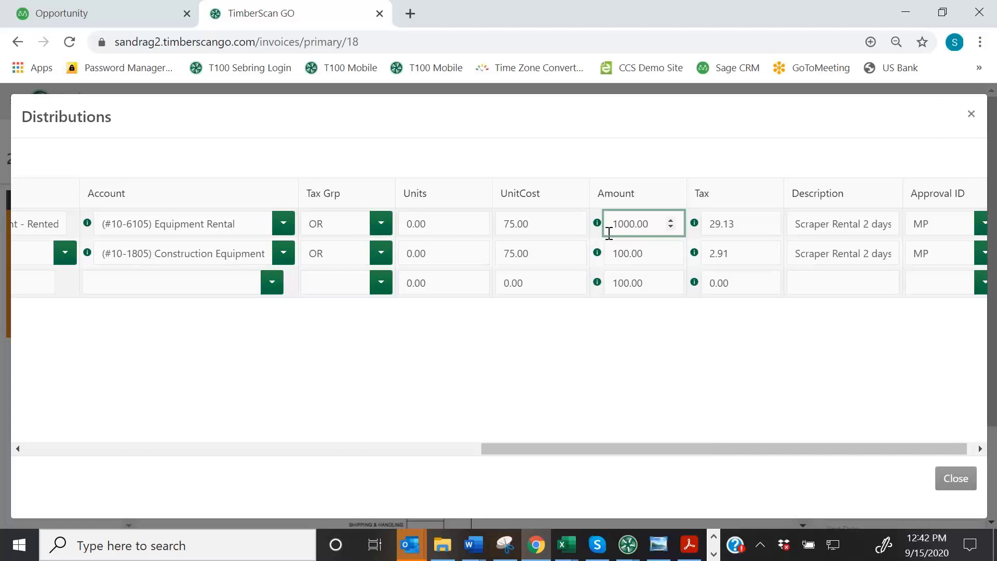
Assign cost code 1-580 Project Identification to the Clackamas Office Park #4 distribution and close the distributions
drag(640, 447, 365, 477)
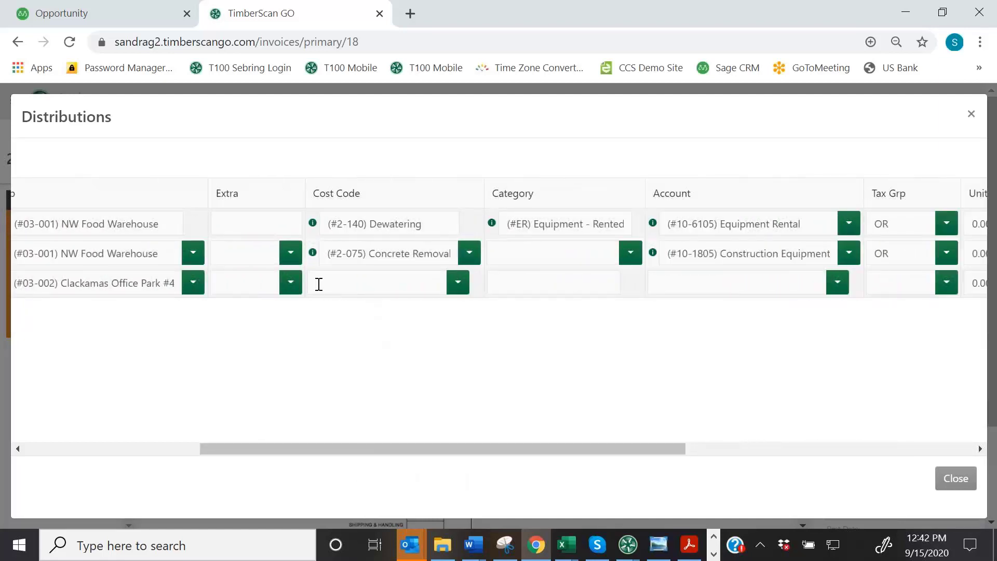
click(386, 285)
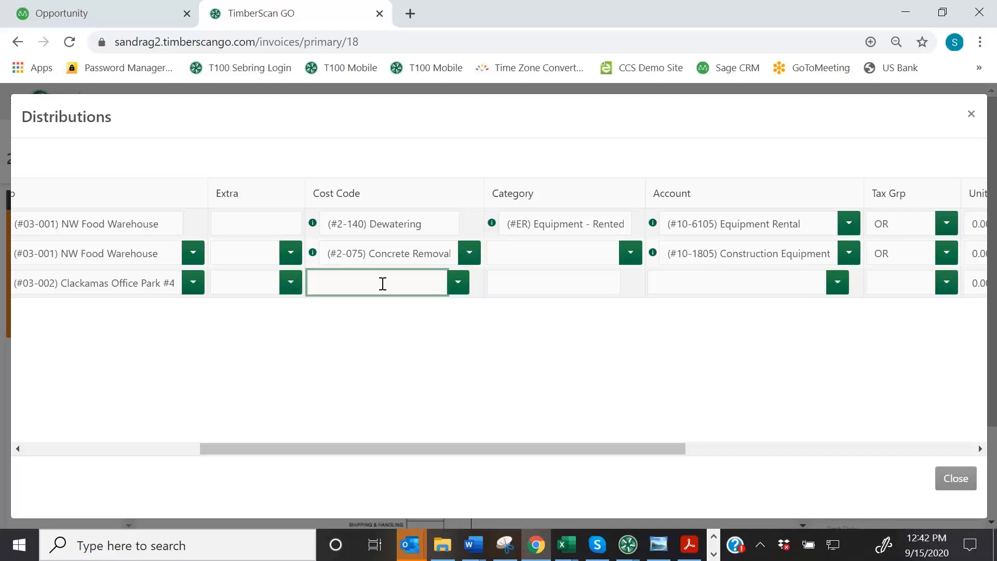
click(458, 284)
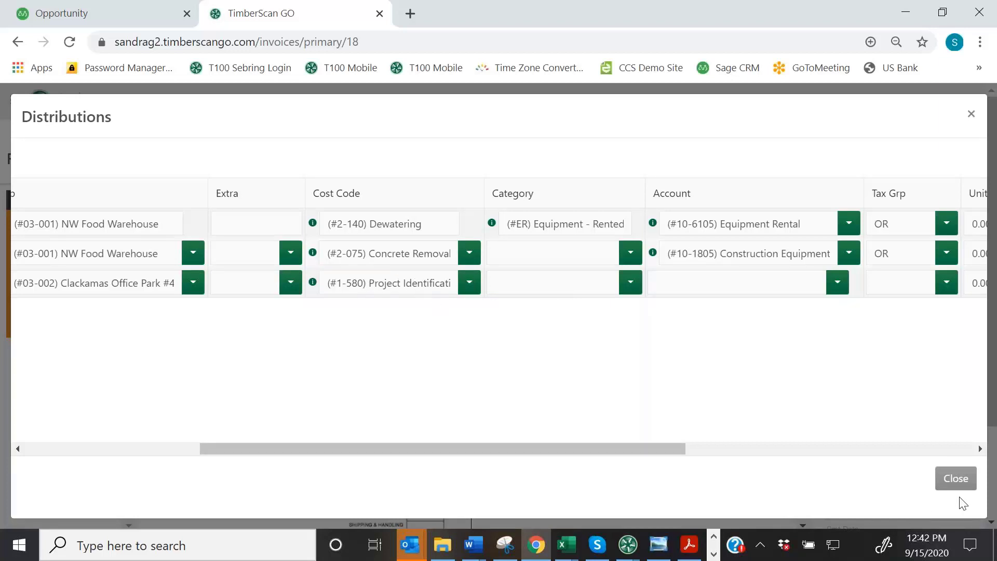
click(956, 478)
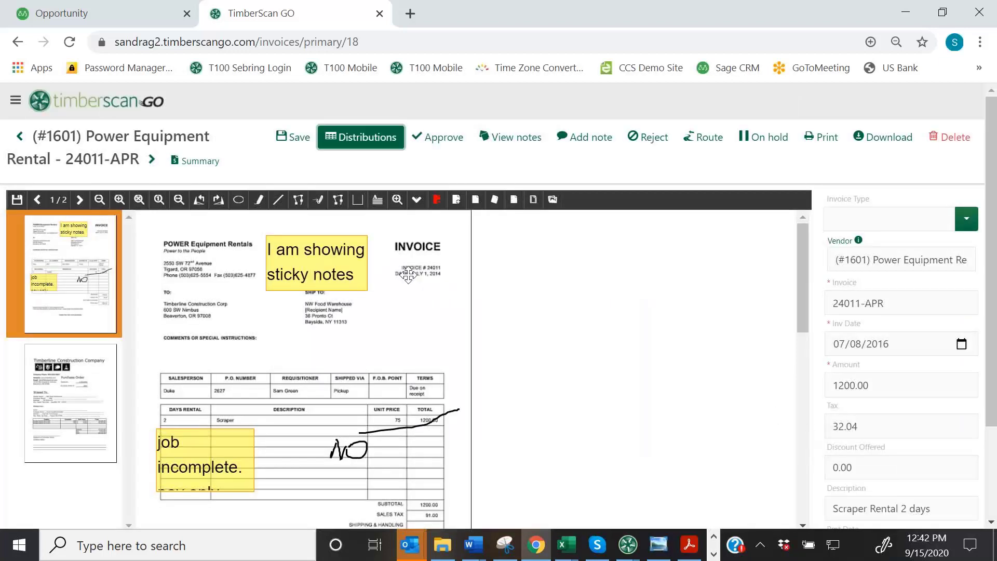
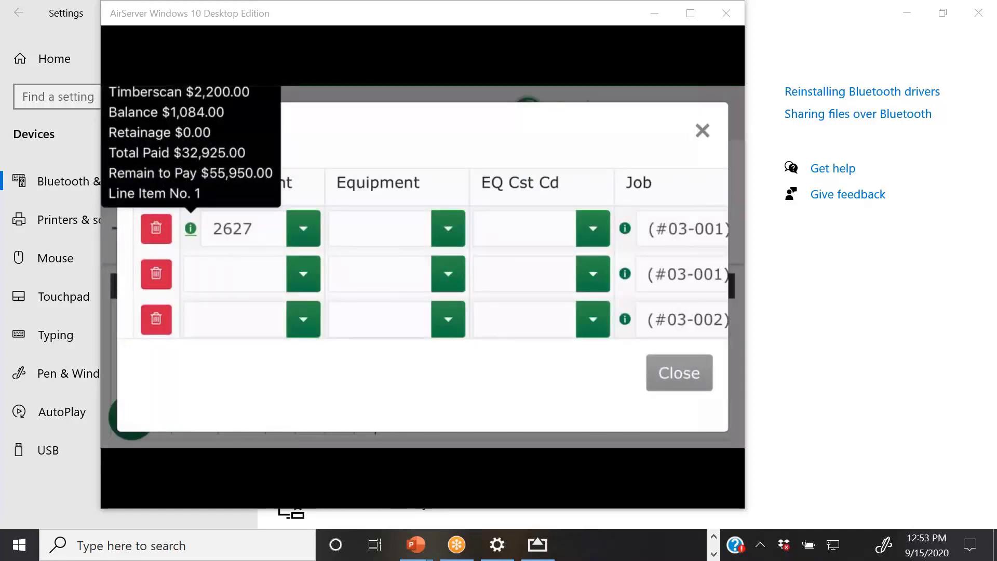
Close the AirServer phone mirroring window and minimize the Settings and Chrome windows to return to desktop TimberScan
scroll(423, 255, right, 4)
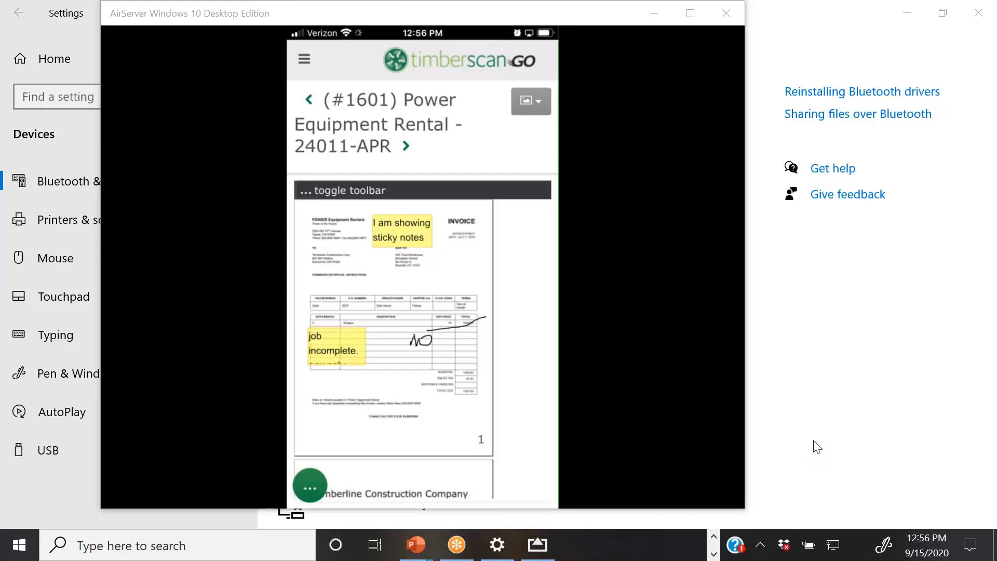
click(725, 14)
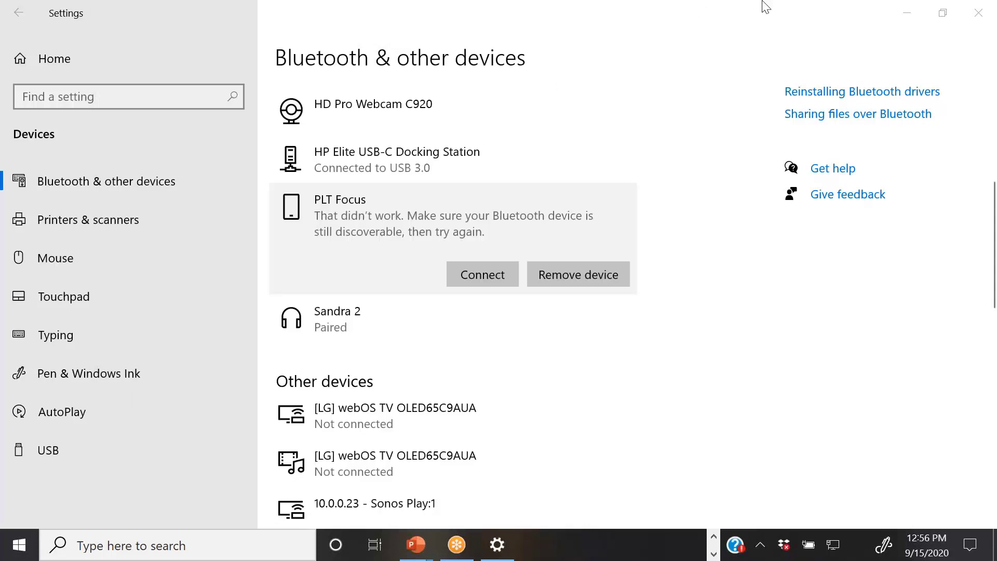
click(913, 13)
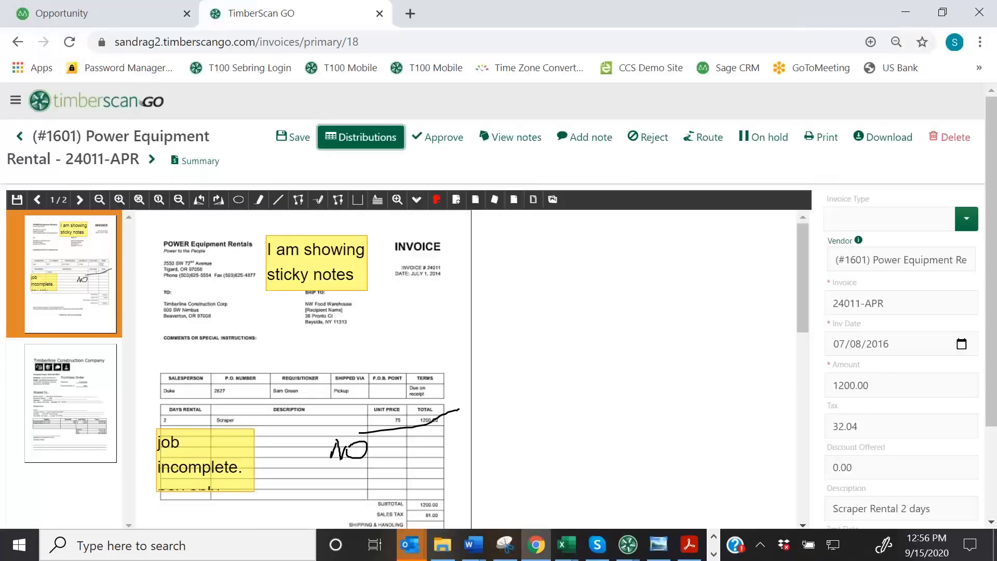
click(909, 11)
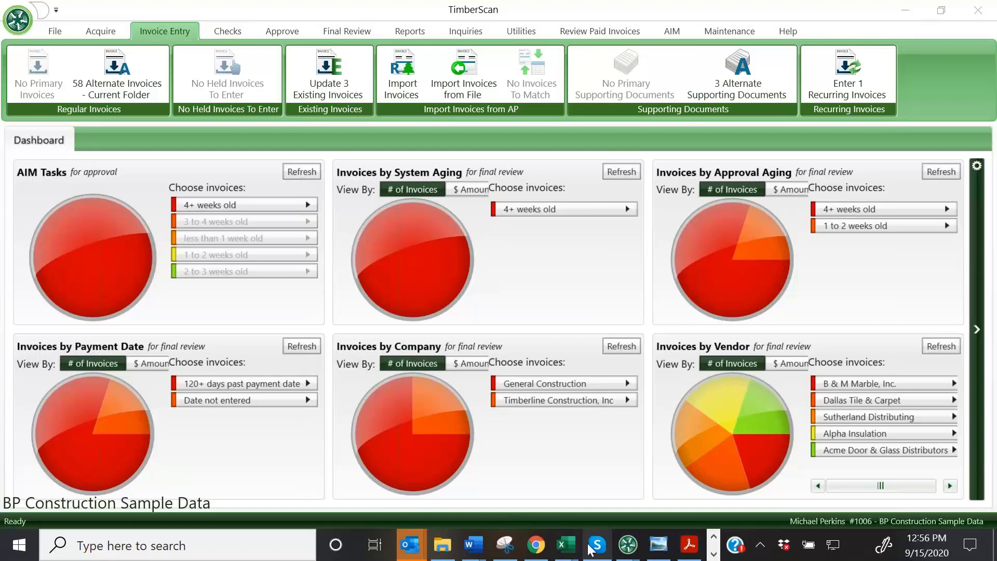
Switch to the approver's TimberScan window and open the current folder's primary invoices for approval with <All Invoices> and No Sort
mouse_move(625, 551)
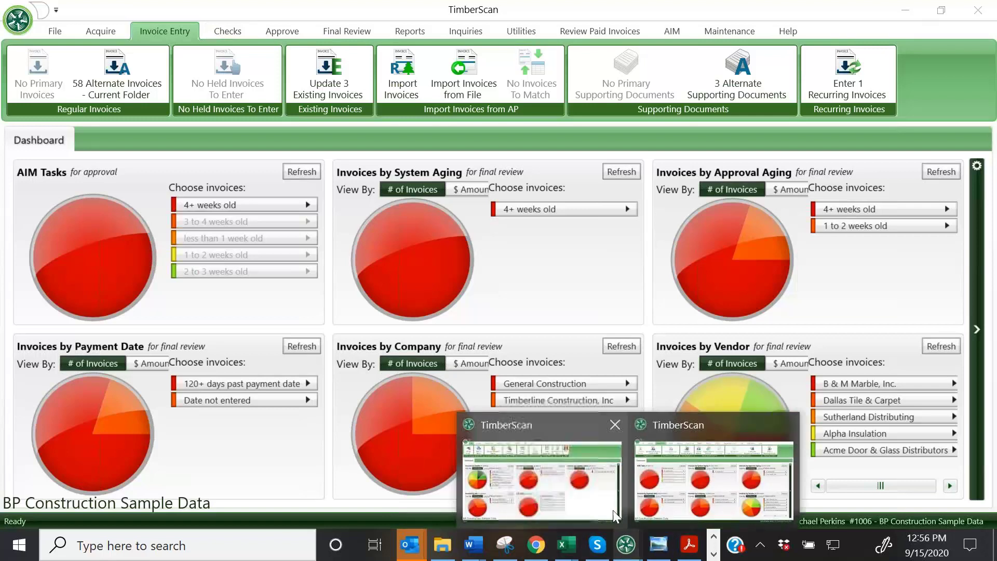
click(563, 447)
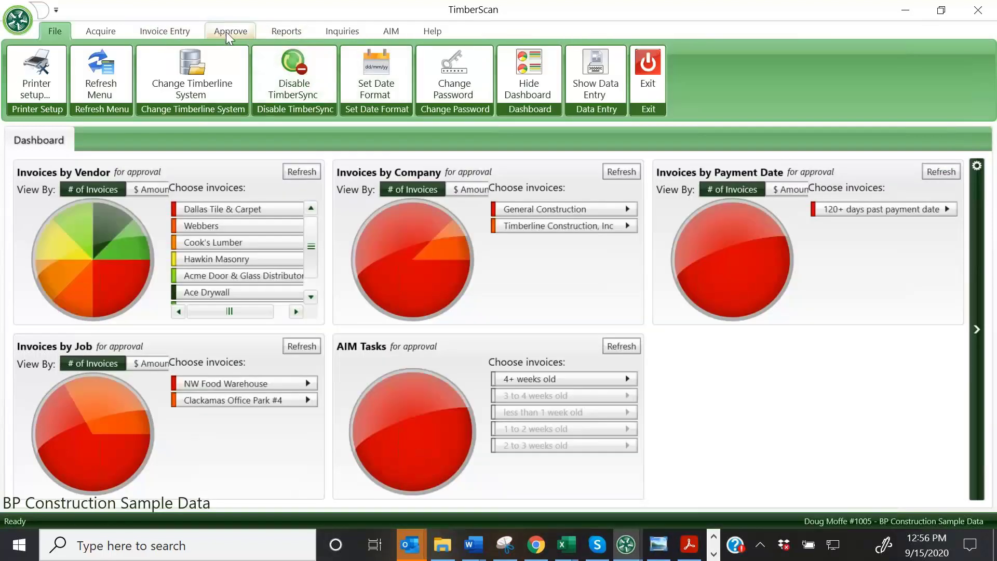
click(226, 32)
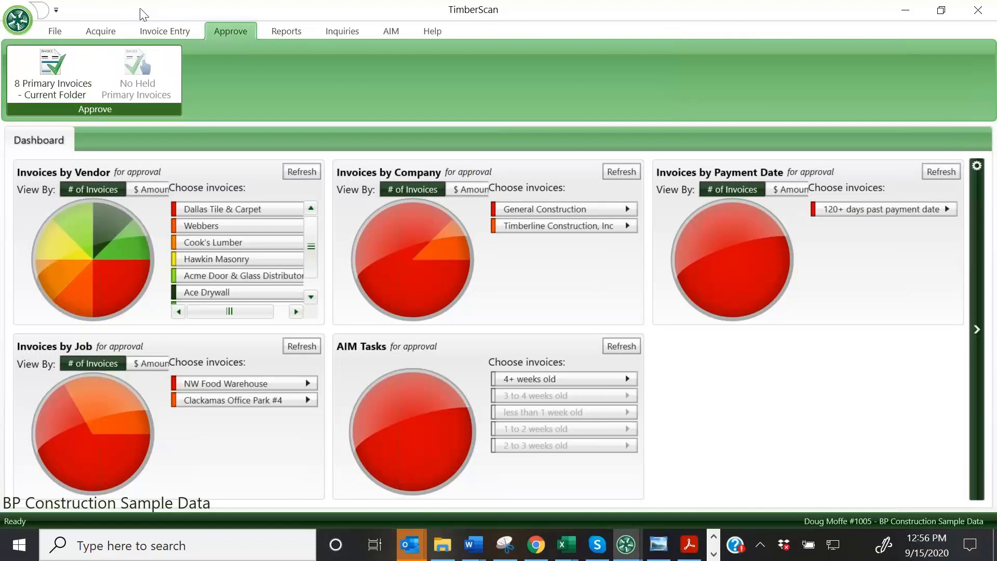
click(56, 85)
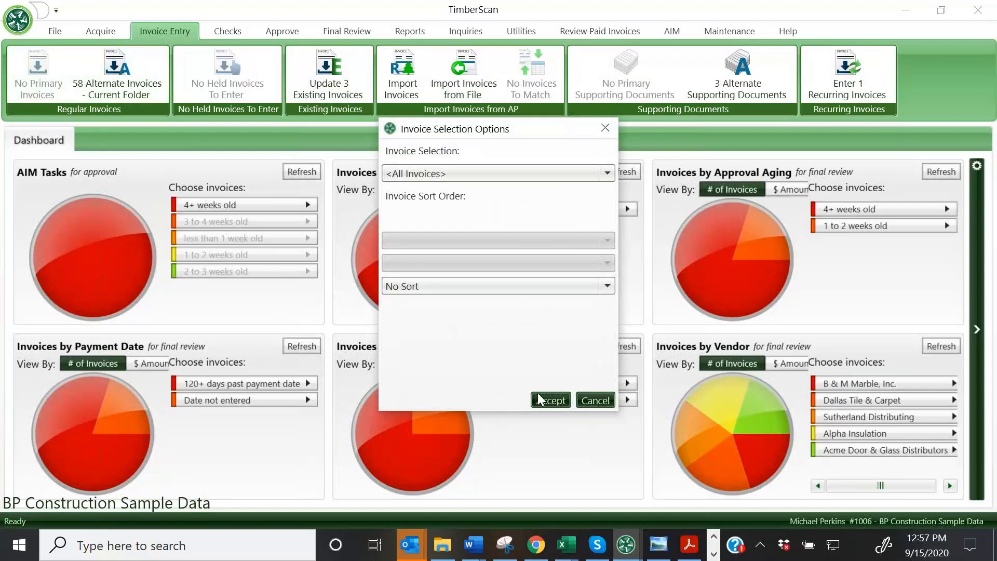
click(541, 400)
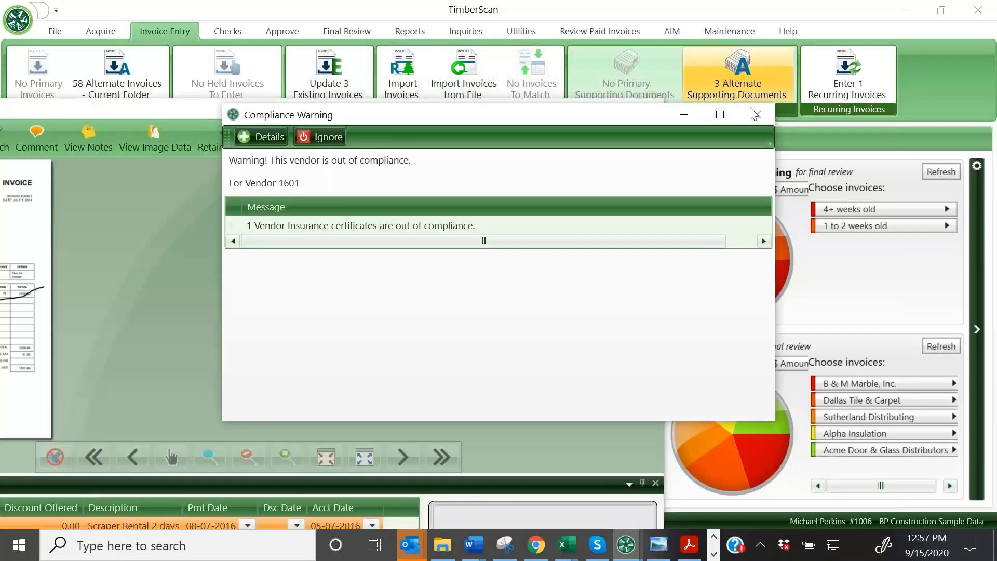
Dismiss the vendor compliance warning and the invoice notes for invoice 24011-APR, and maximize the invoice window
click(755, 114)
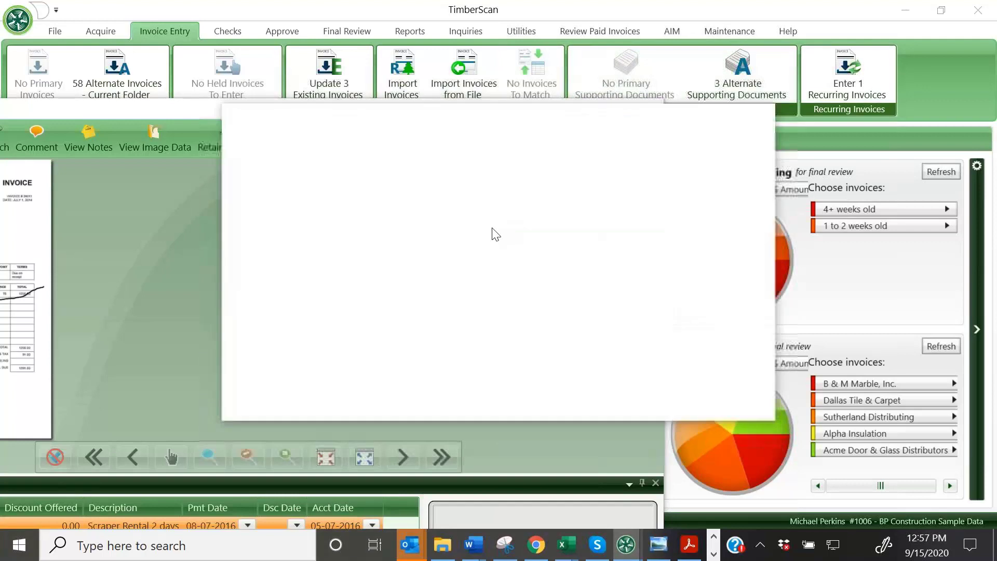
click(759, 114)
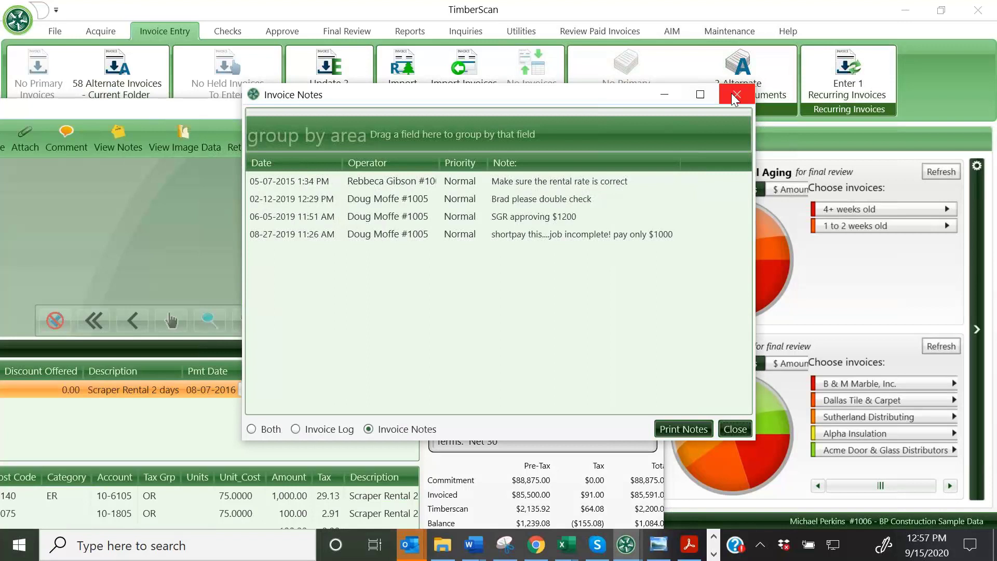
click(731, 92)
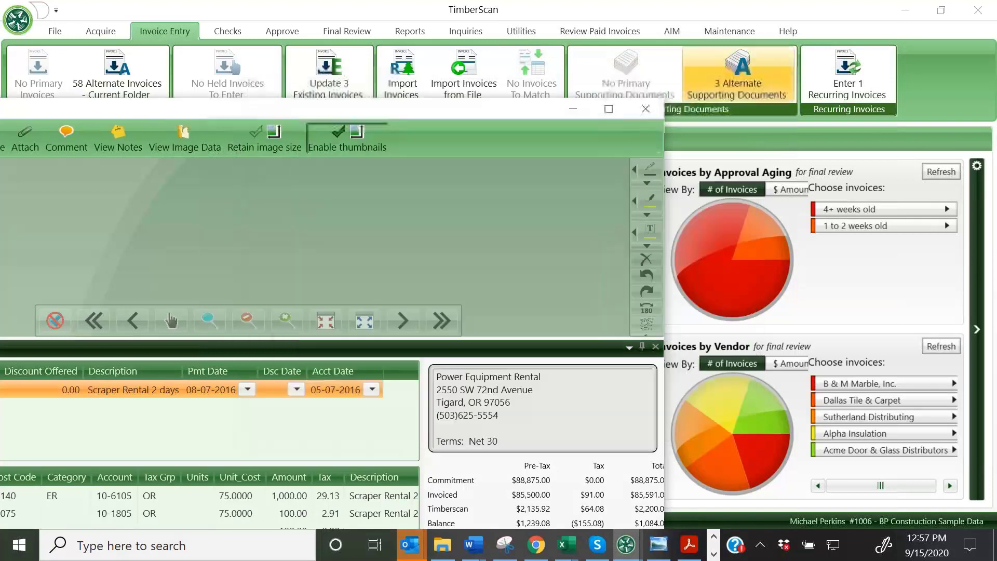
click(609, 109)
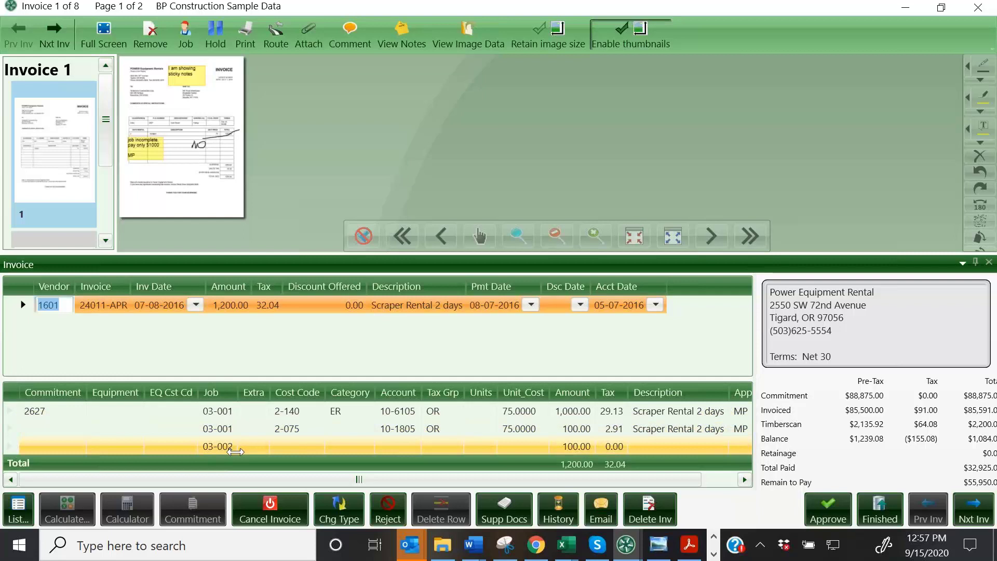
Open the Job Cost Invoices Inquiry for the invoice, maximize it and sort the listed invoices by vendor name
mouse_move(235, 451)
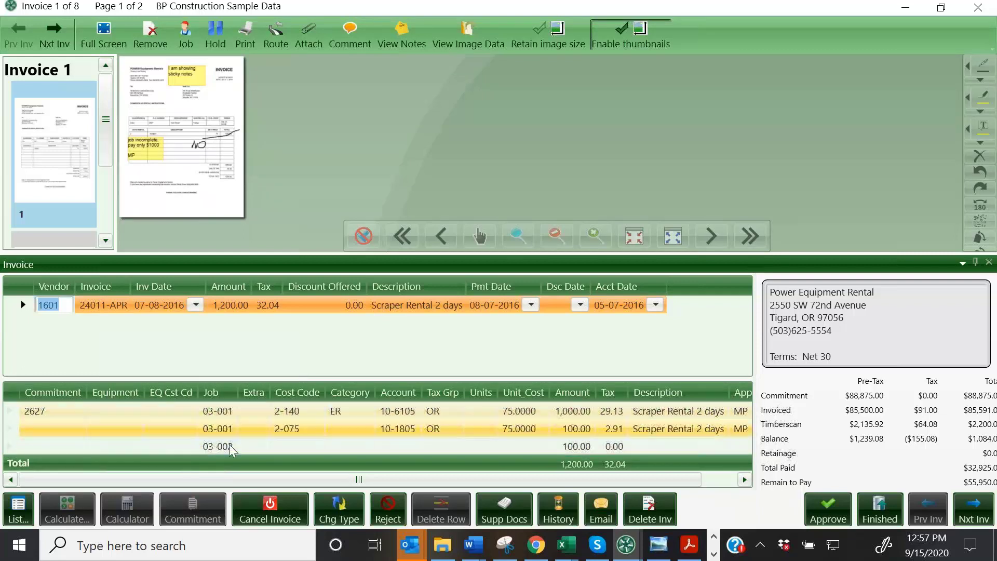
mouse_move(228, 418)
click(185, 34)
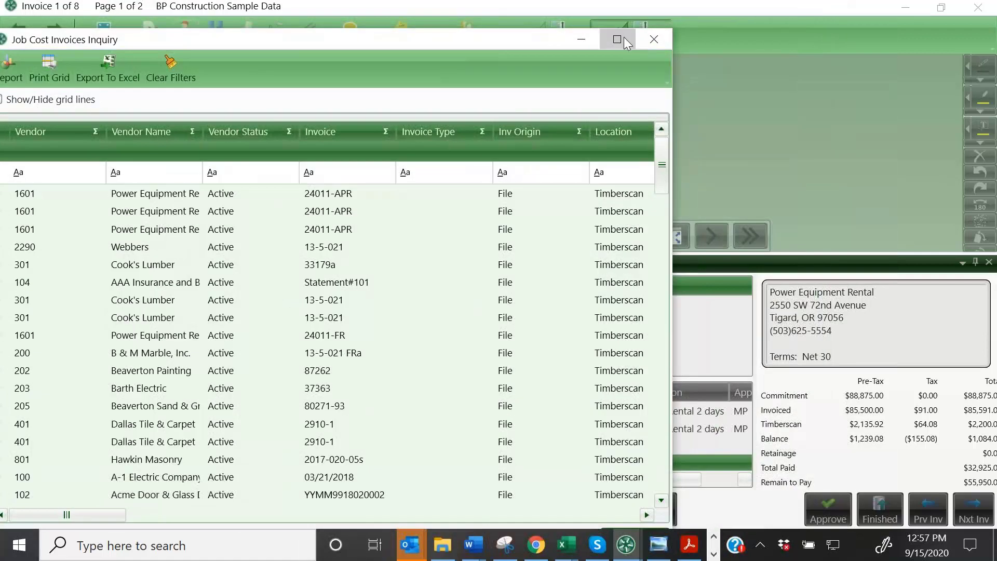
click(624, 36)
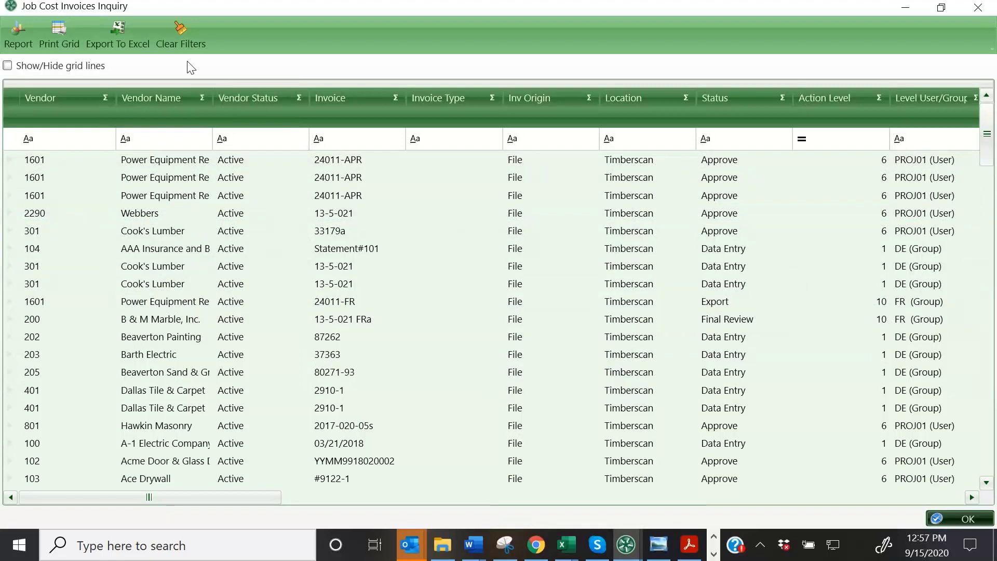
click(151, 97)
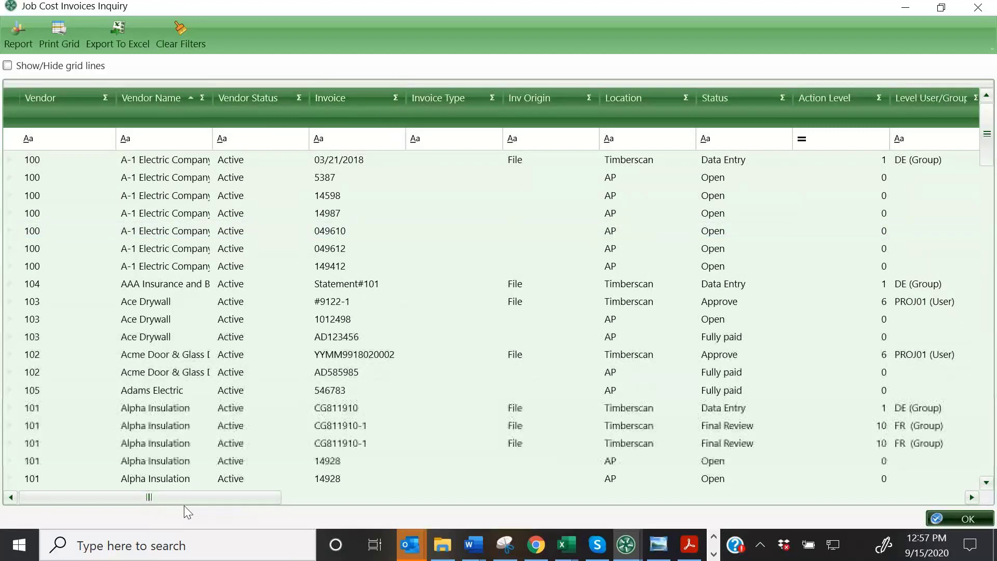
Review the inquiry's status, description, amount, date, expense account and commitment columns
drag(150, 497, 207, 494)
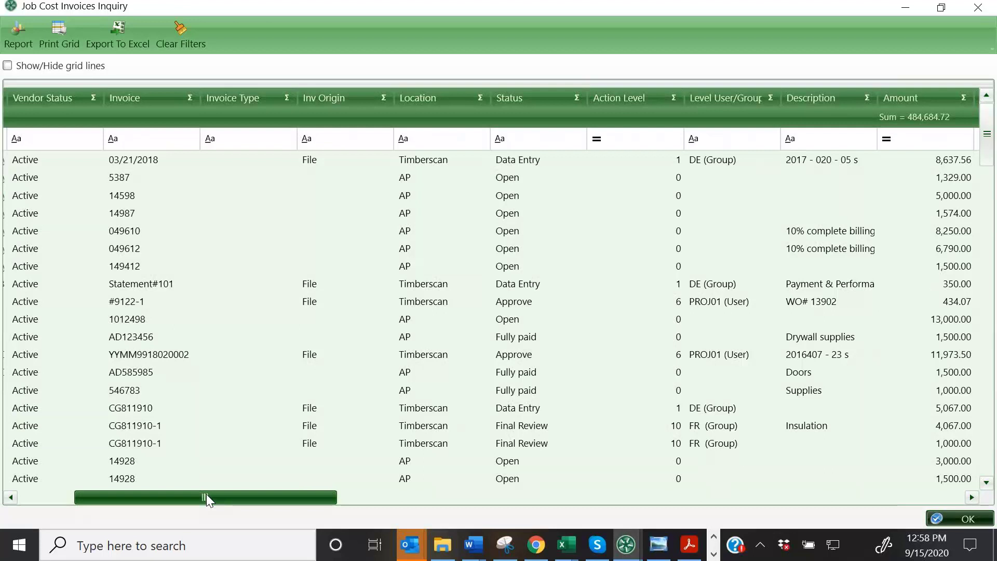
drag(206, 494, 314, 505)
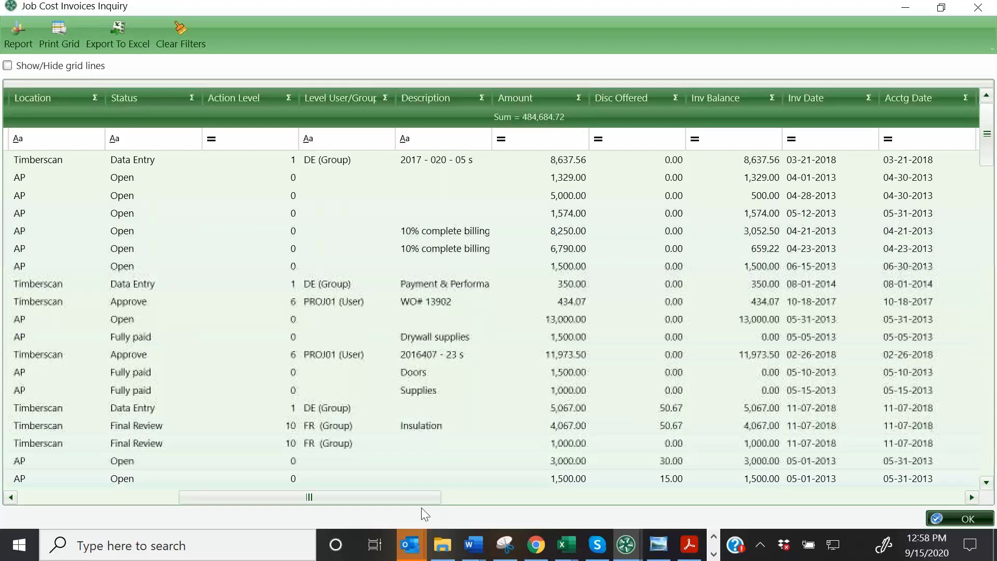
drag(364, 496, 558, 522)
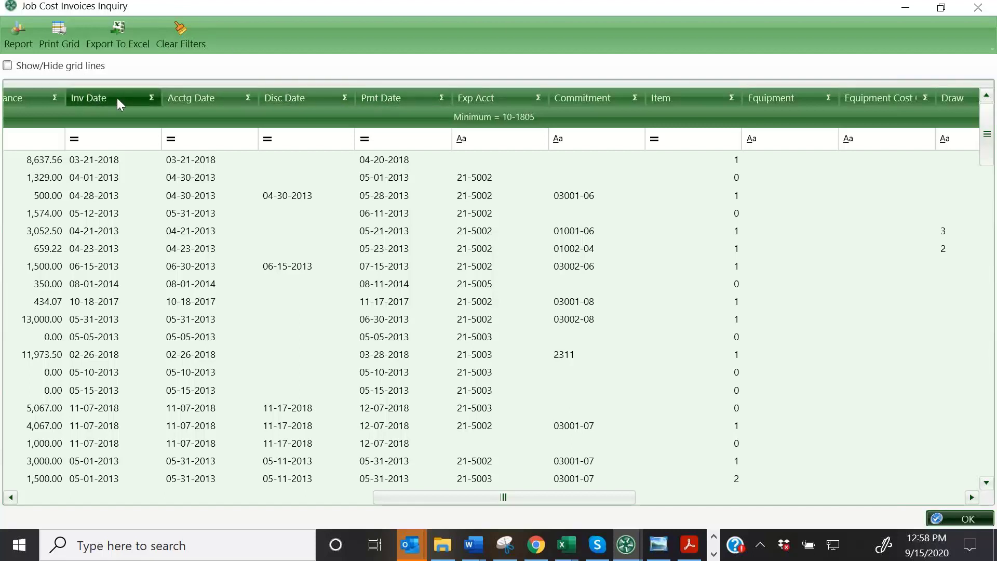
Open the inquiry's list of selectable columns and look through it to the Image entry
drag(441, 490, 52, 447)
right_click(38, 98)
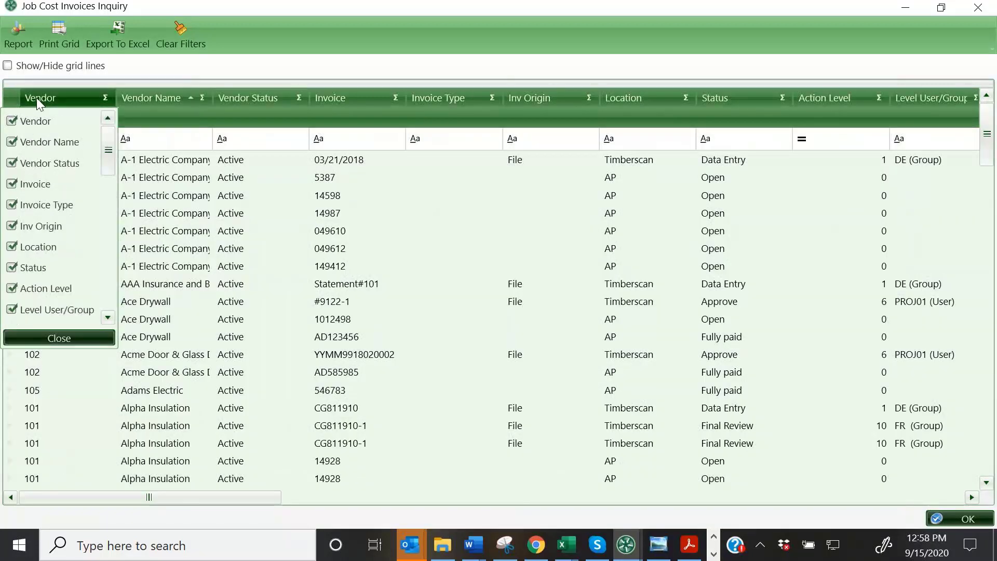
drag(111, 145, 116, 282)
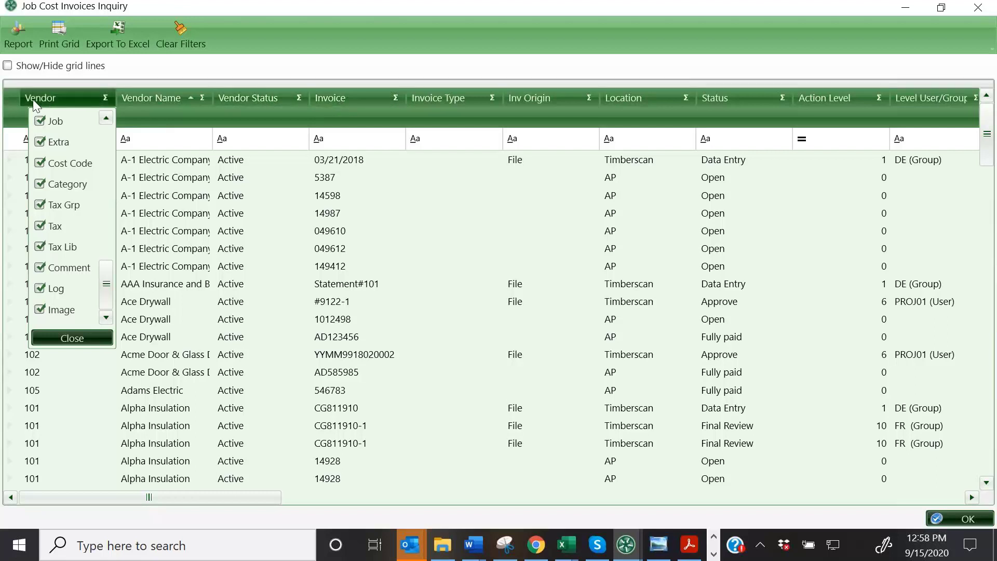
Close the list of selectable columns and group the inquiry's invoices by Cost Code
click(70, 338)
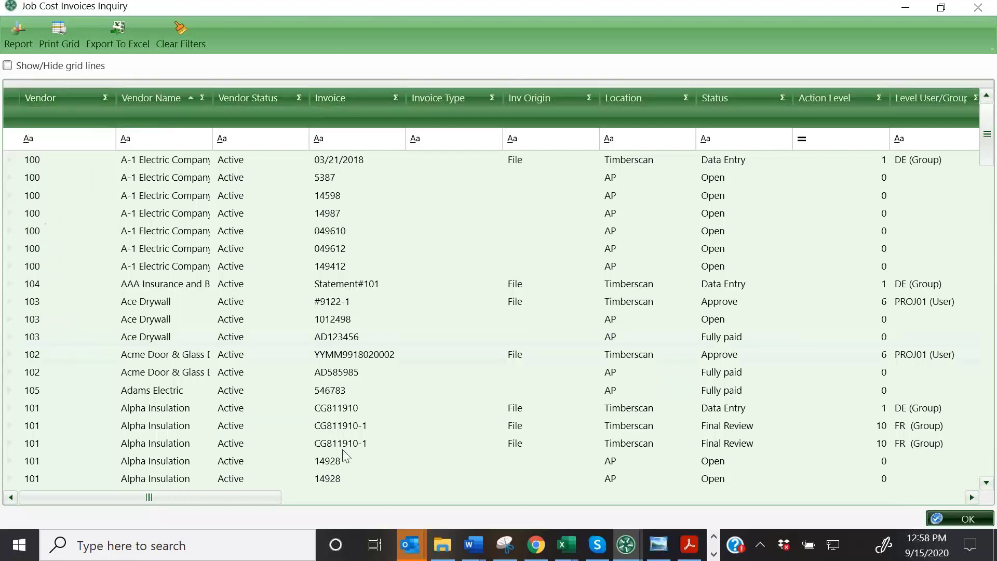
drag(233, 497, 409, 531)
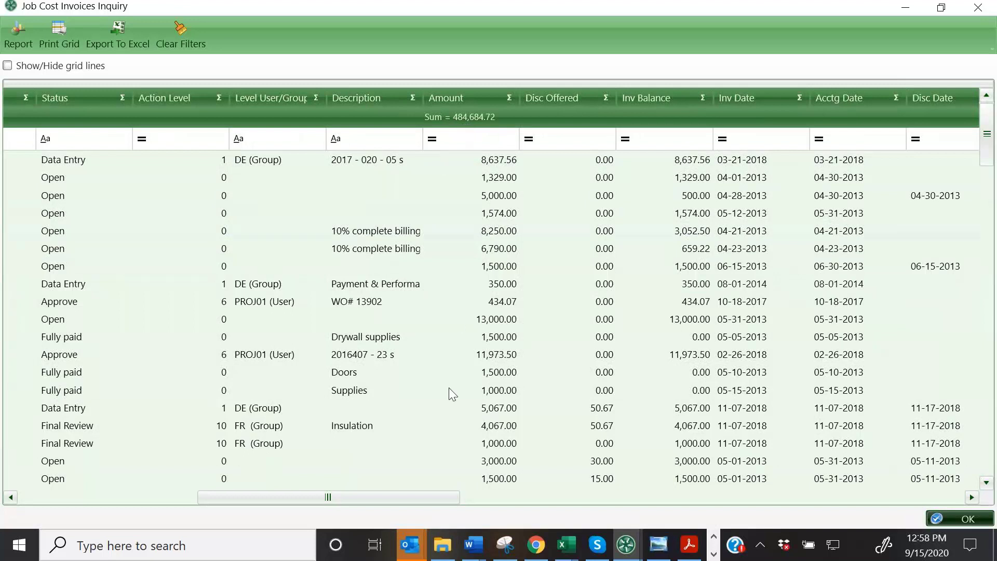
mouse_move(384, 497)
mouse_down()
mouse_move(582, 531)
mouse_move(644, 503)
mouse_move(733, 506)
mouse_up()
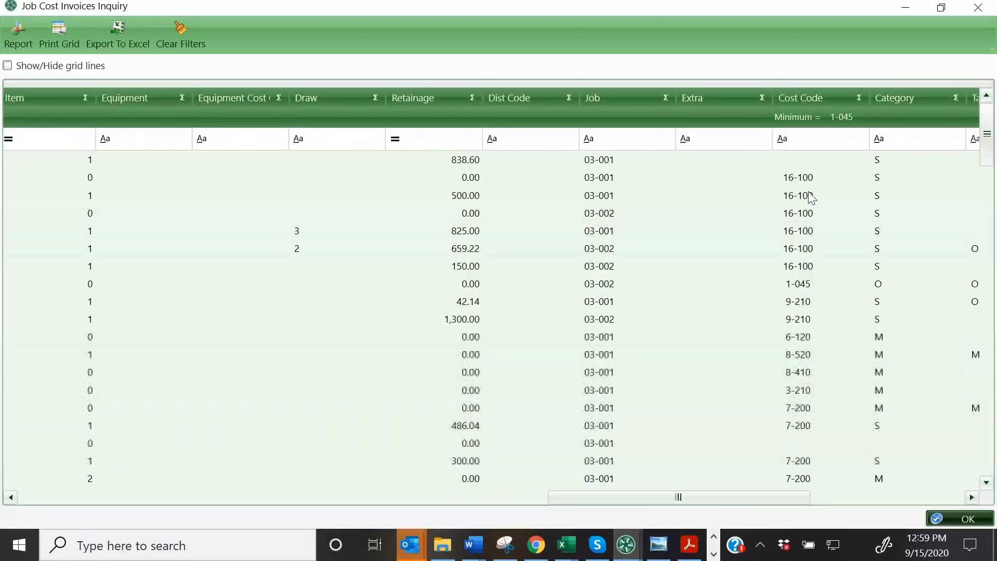
click(793, 84)
drag(799, 125, 790, 108)
drag(678, 498, 153, 502)
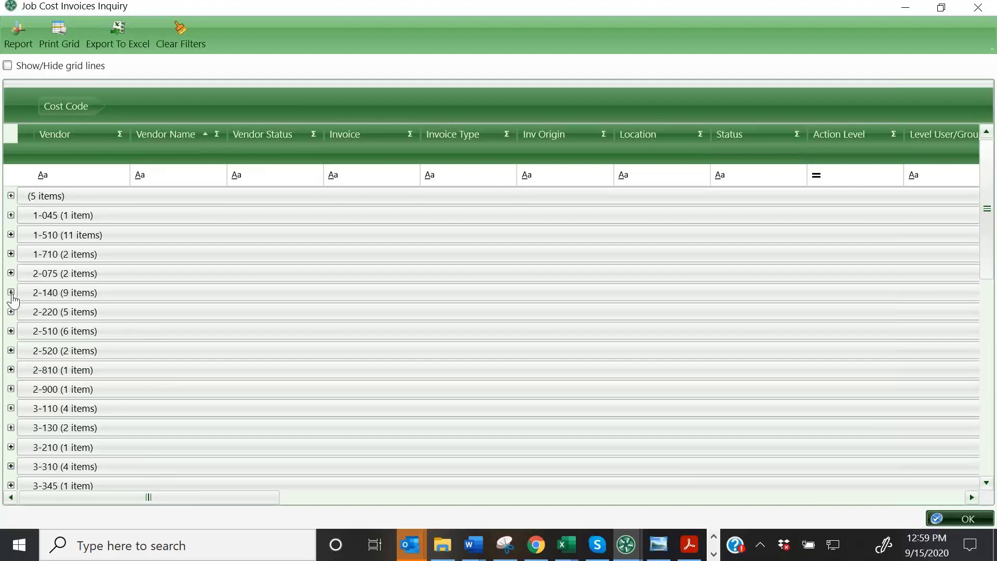
drag(146, 499, 107, 500)
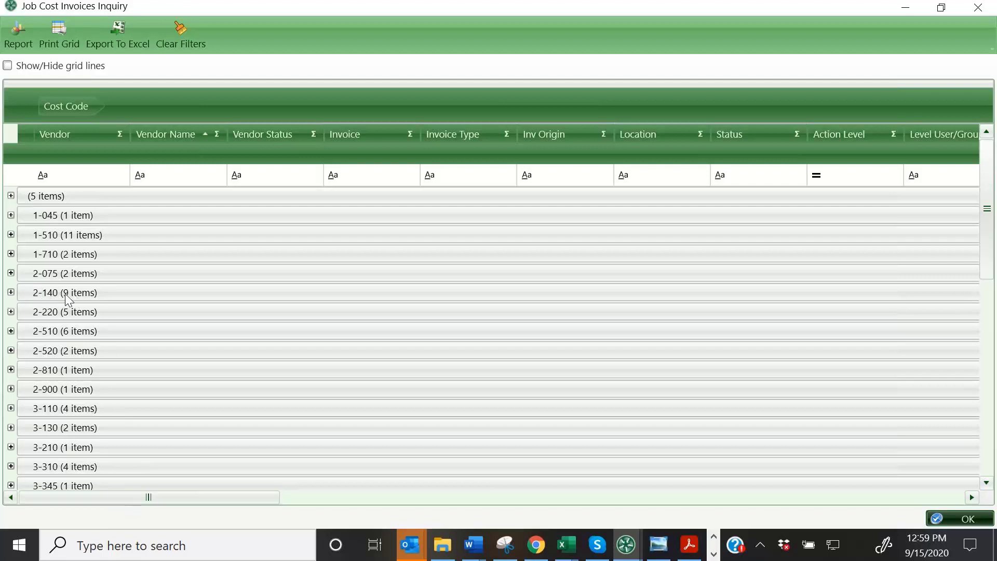
Expand the 2-140 cost code group and review its invoices' statuses, coding and image links, opening the first invoice's image
click(11, 293)
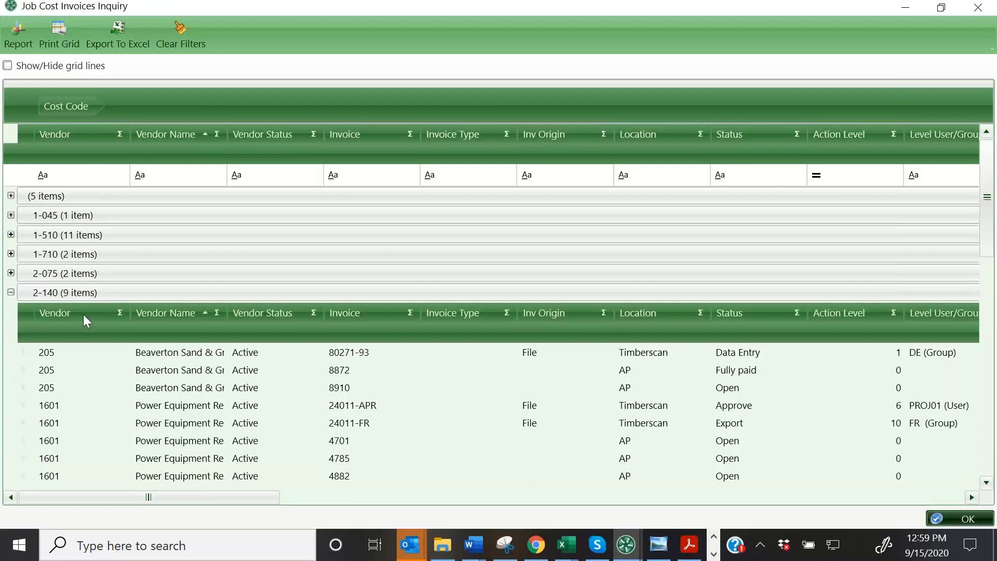
drag(79, 500, 114, 505)
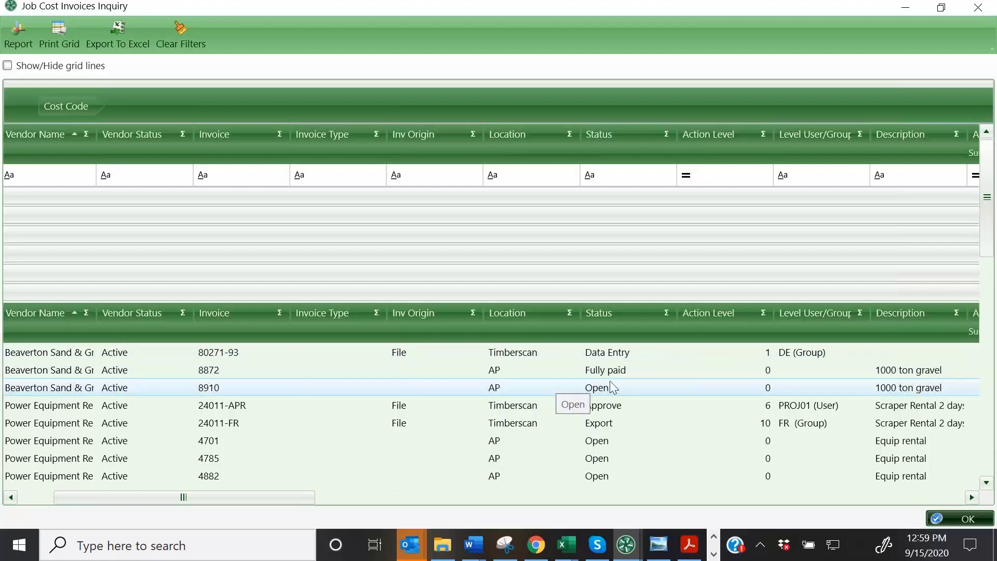
drag(270, 496, 533, 498)
drag(470, 498, 894, 518)
click(937, 352)
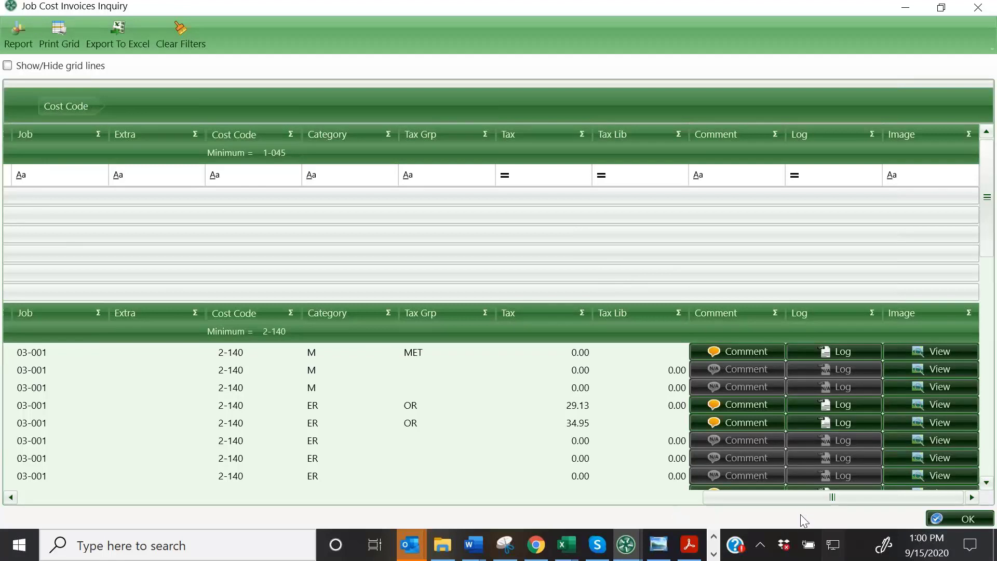
Switch to Altapex.pdf in Acrobat Reader and review the cost code report and the Balwin Painting invoice on page 9
click(689, 546)
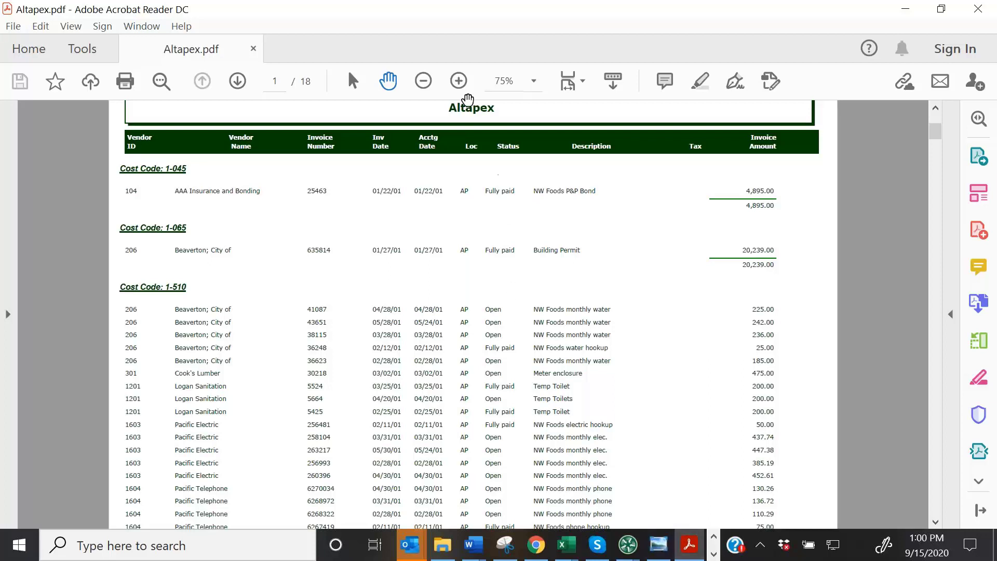
click(458, 81)
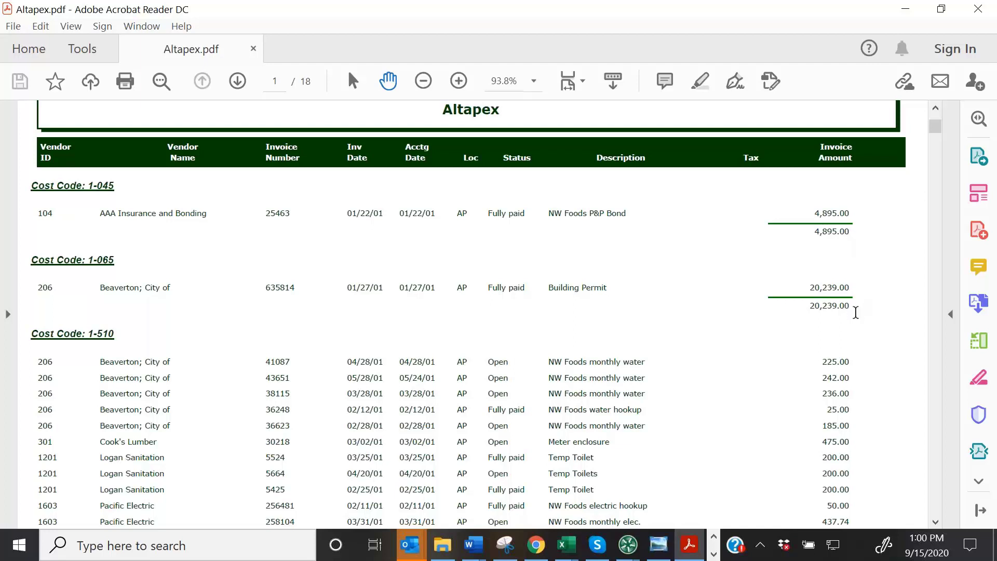
drag(936, 134, 927, 311)
key(ctrl+minus)
key(ctrl+minus)
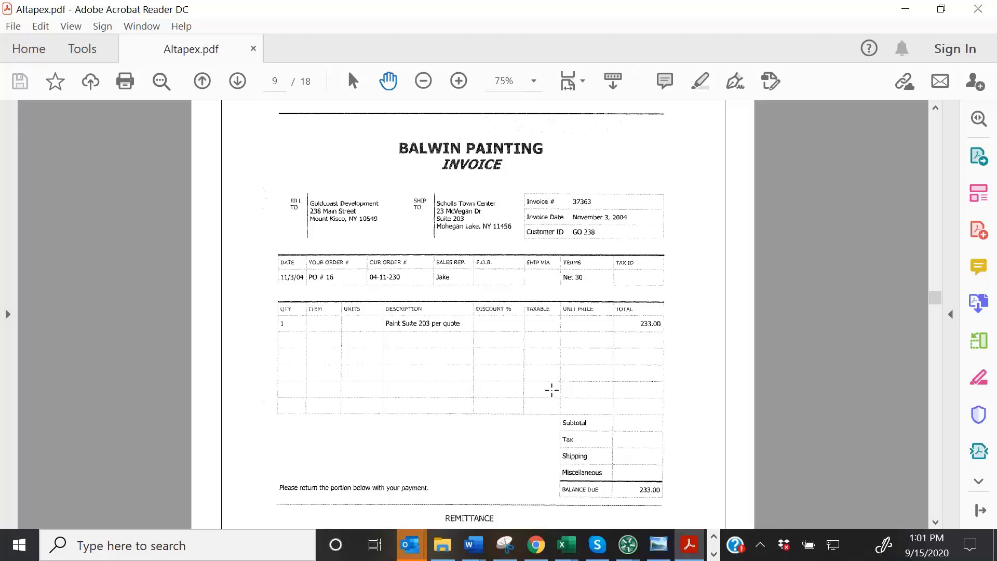
Return to TimberScan and close the Job Cost Invoices Inquiry and the window of invoice 24011-APR
mouse_move(690, 554)
click(631, 548)
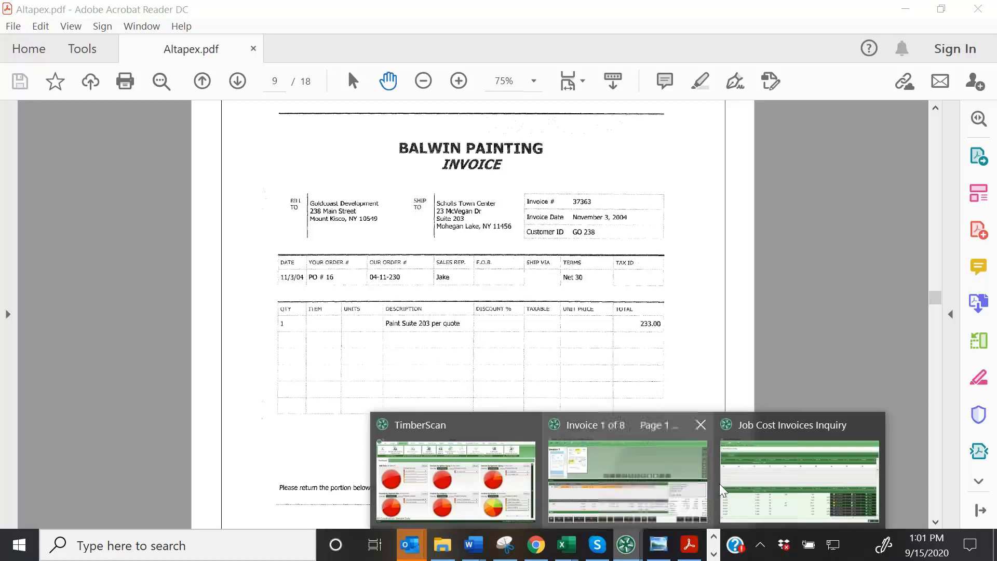
click(758, 487)
click(969, 519)
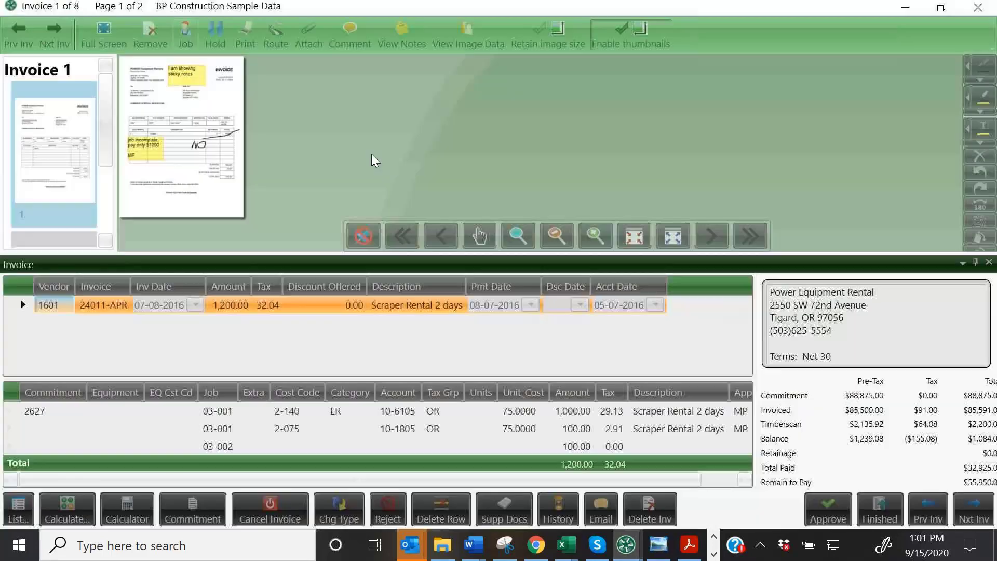
drag(650, 5, 457, 76)
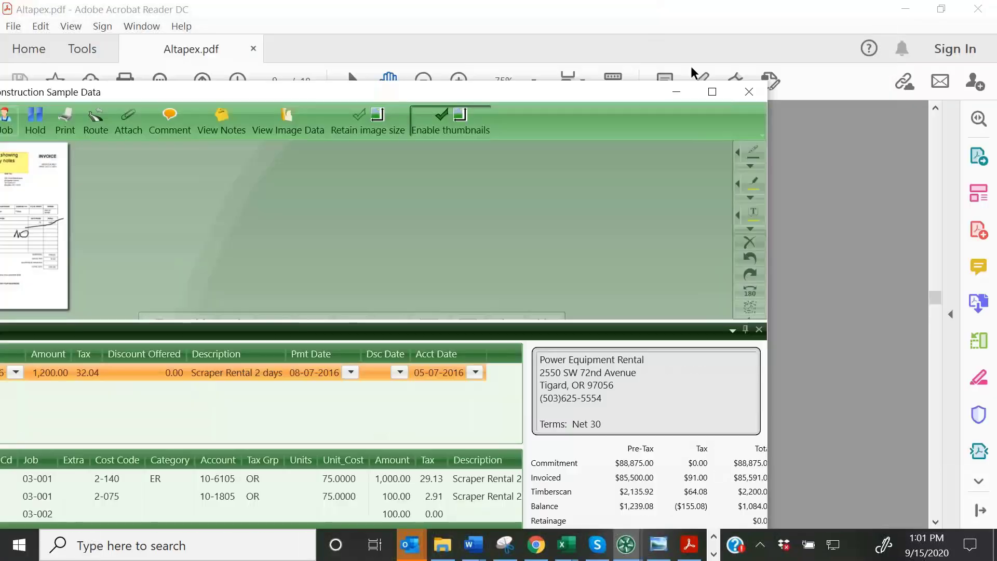
click(753, 92)
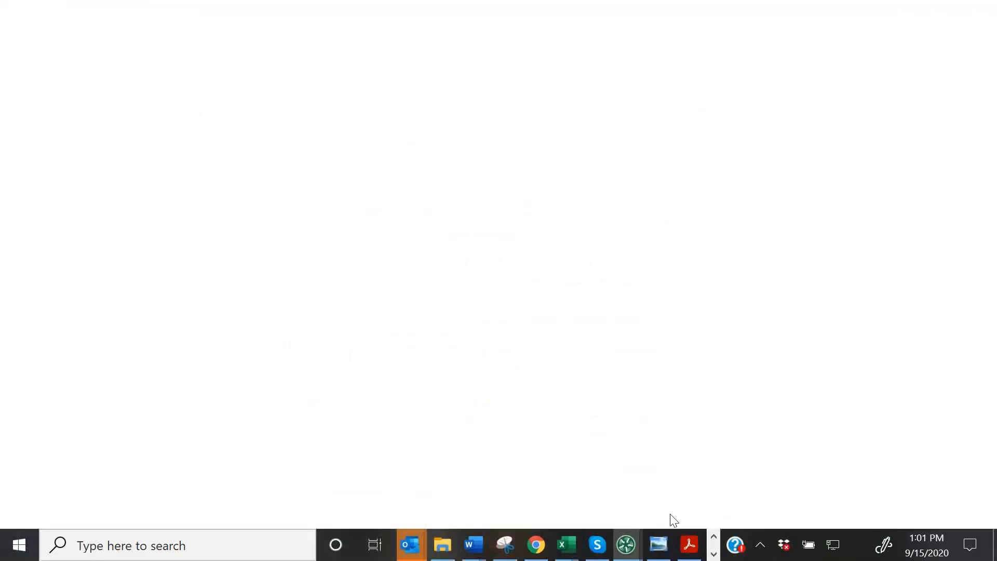
Bring up the TimberScan window with the six-chart dashboard and show its available inquiries
click(626, 545)
mouse_move(625, 549)
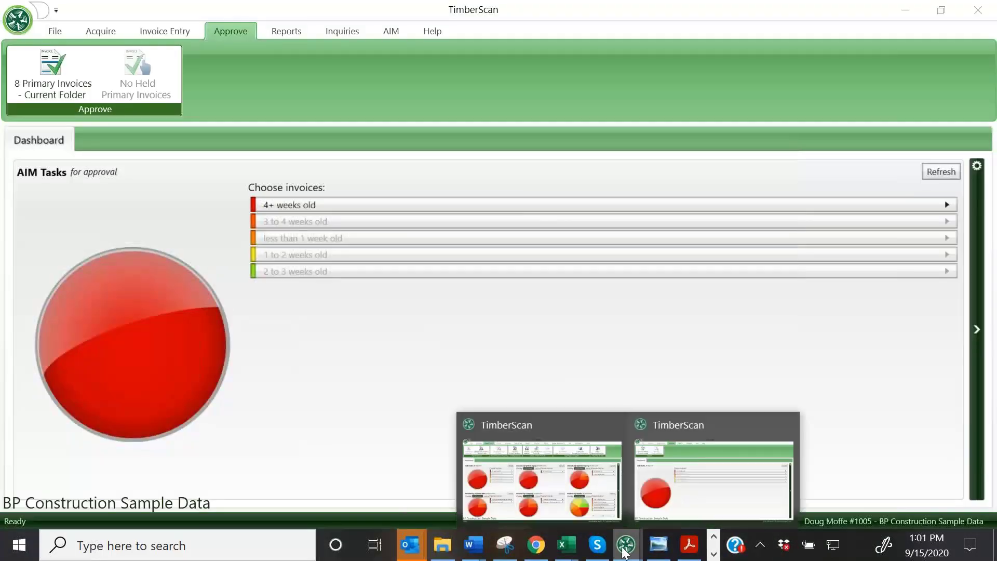
click(609, 478)
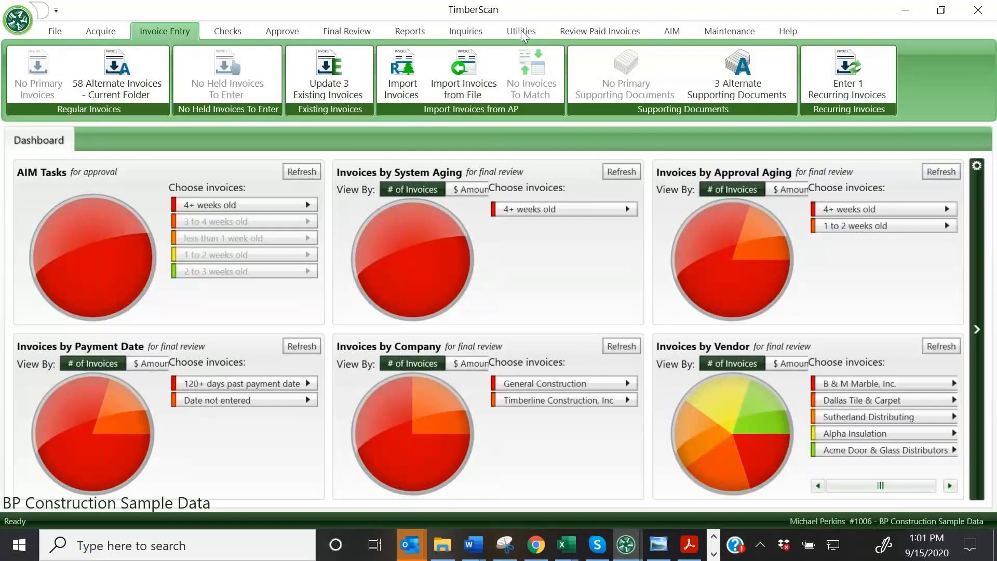
click(475, 30)
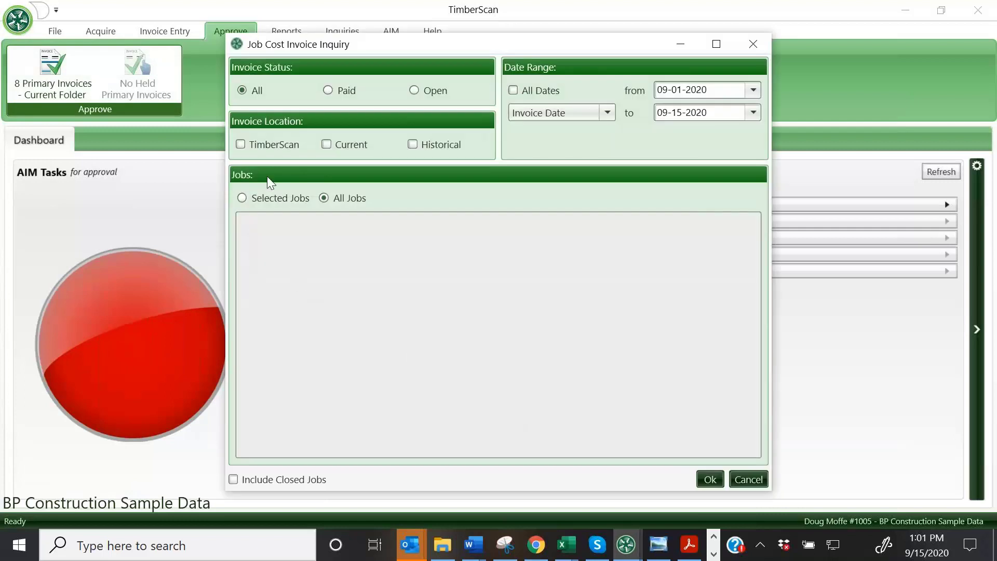
Run the Job Cost Invoice Inquiry for TimberScan-located invoices on job 03-001 with all dates included
click(241, 145)
click(241, 198)
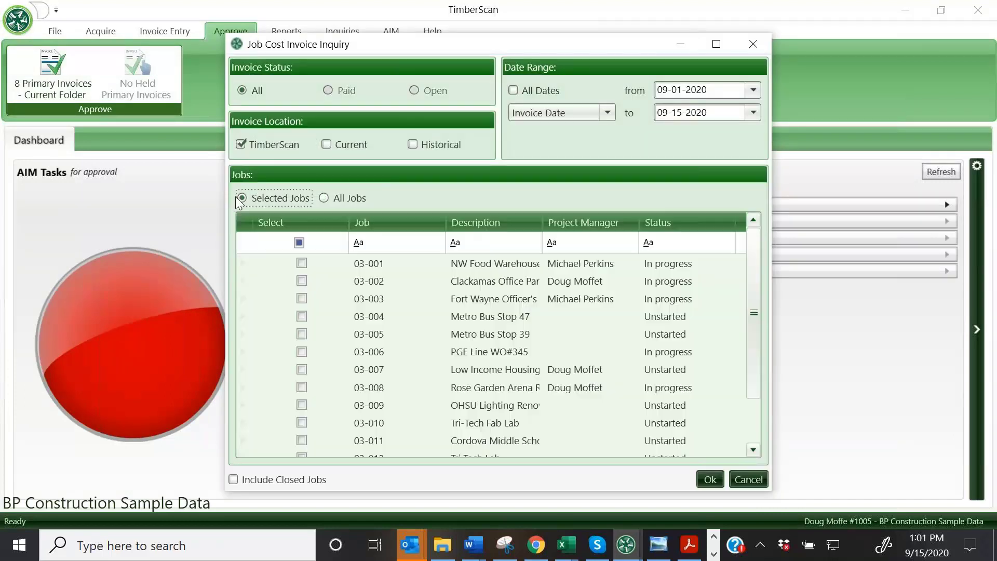
click(302, 263)
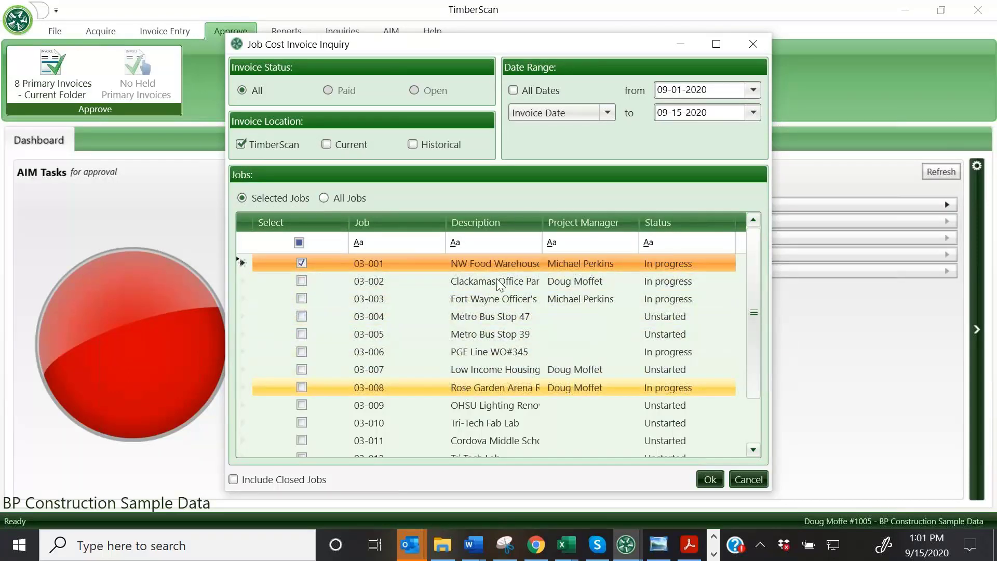
click(513, 91)
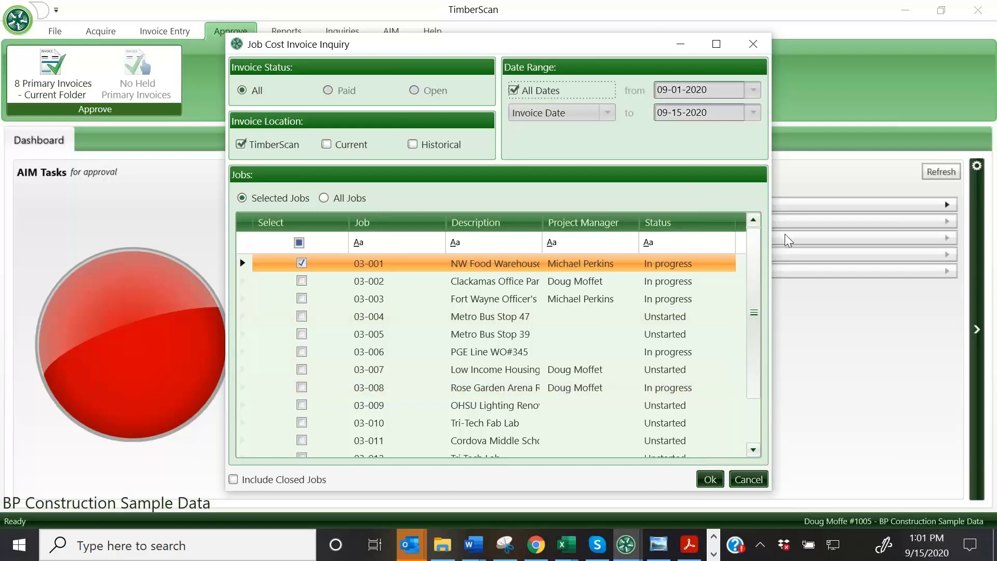
click(711, 478)
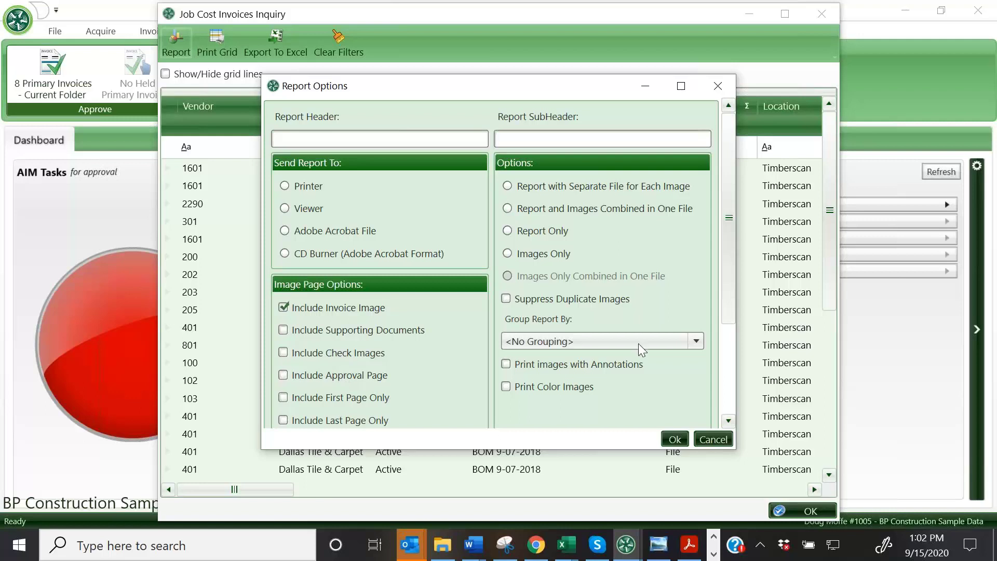
Examine the grouping choices in the inquiry's report options, try to run the report without a destination, then cancel and close the inquiry
click(695, 342)
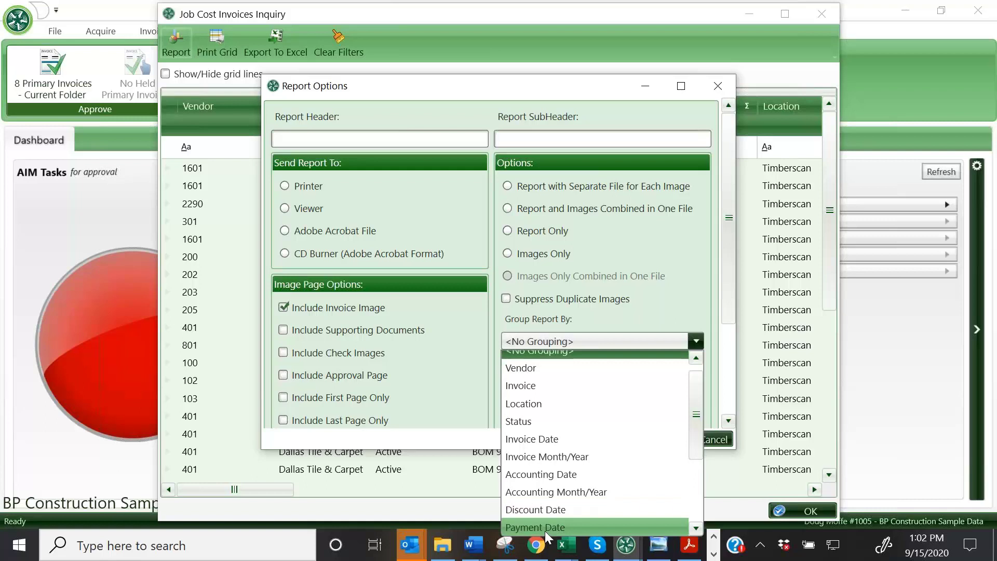
click(275, 142)
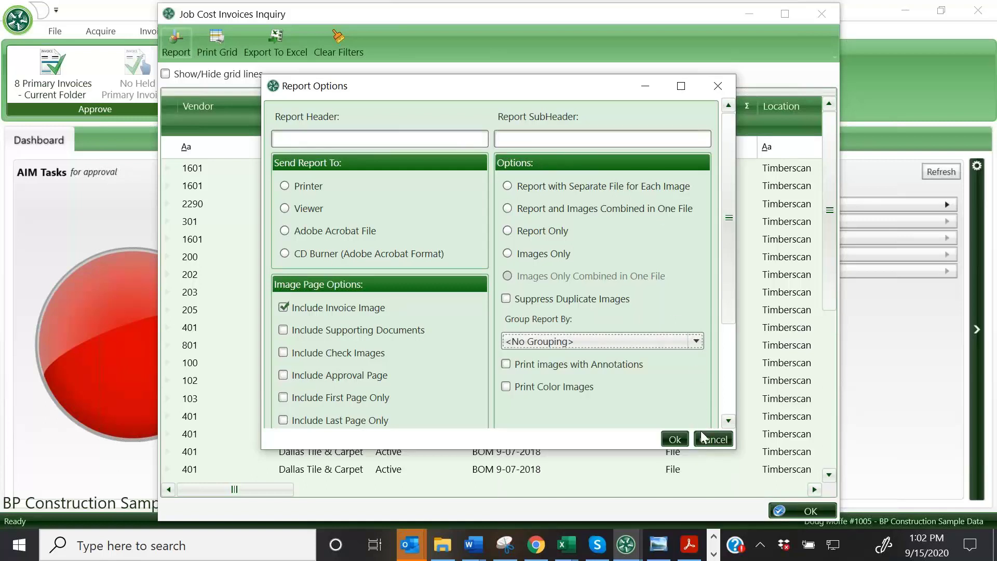
click(676, 442)
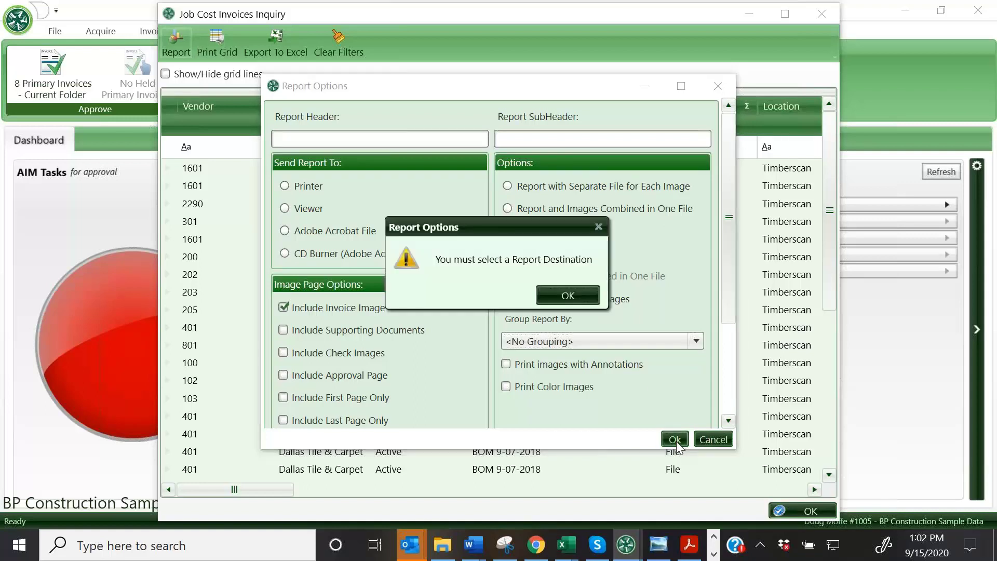
click(567, 296)
click(709, 440)
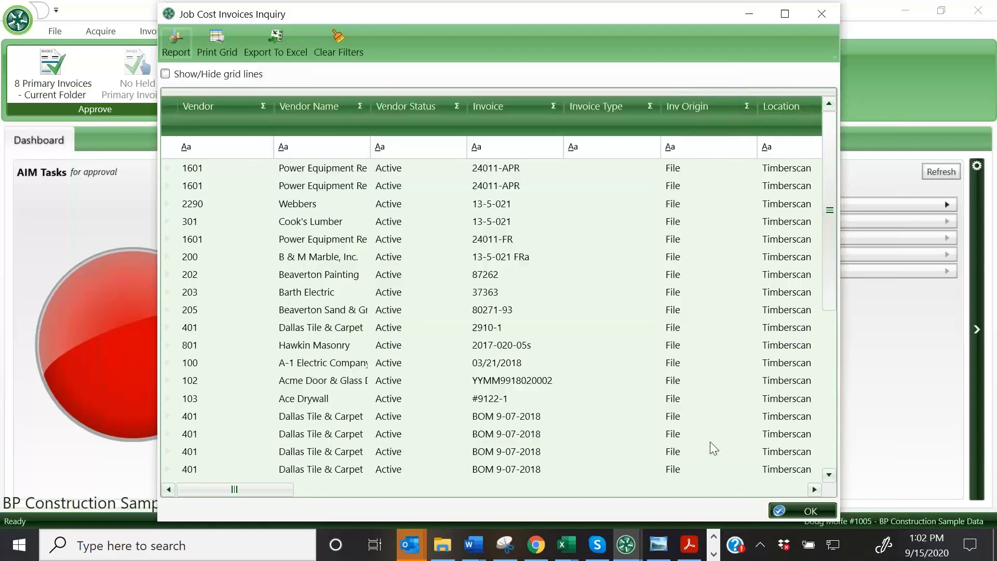
click(811, 511)
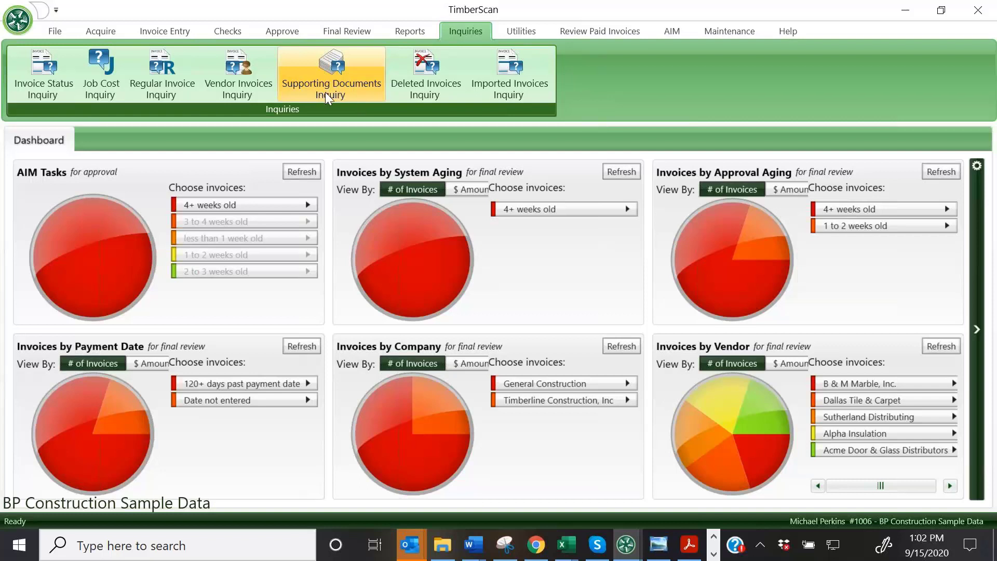
Preview the Invoice Status Report, maximize the preview and drill down into the total for BP Construction Sample Data
click(412, 30)
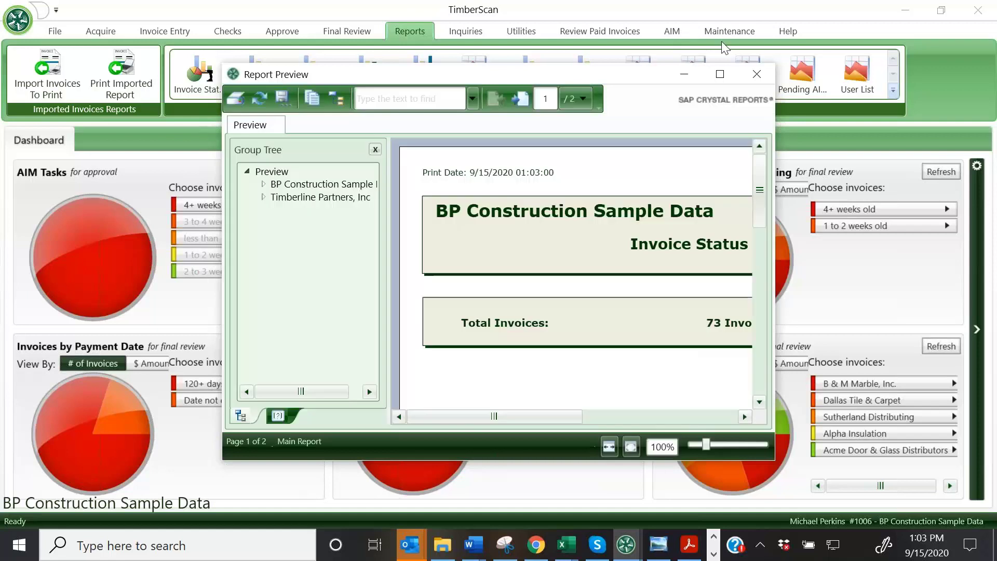
click(719, 74)
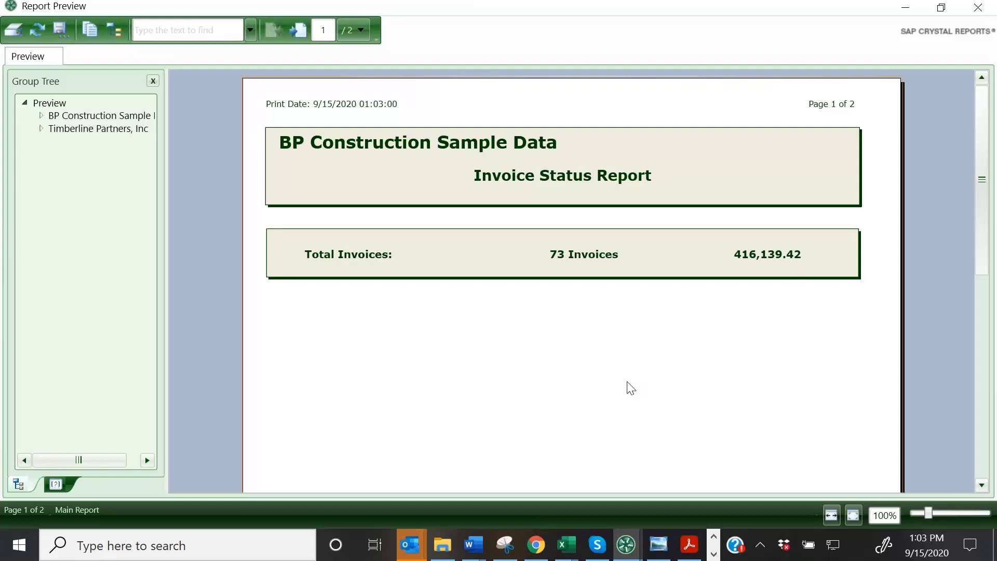
click(577, 254)
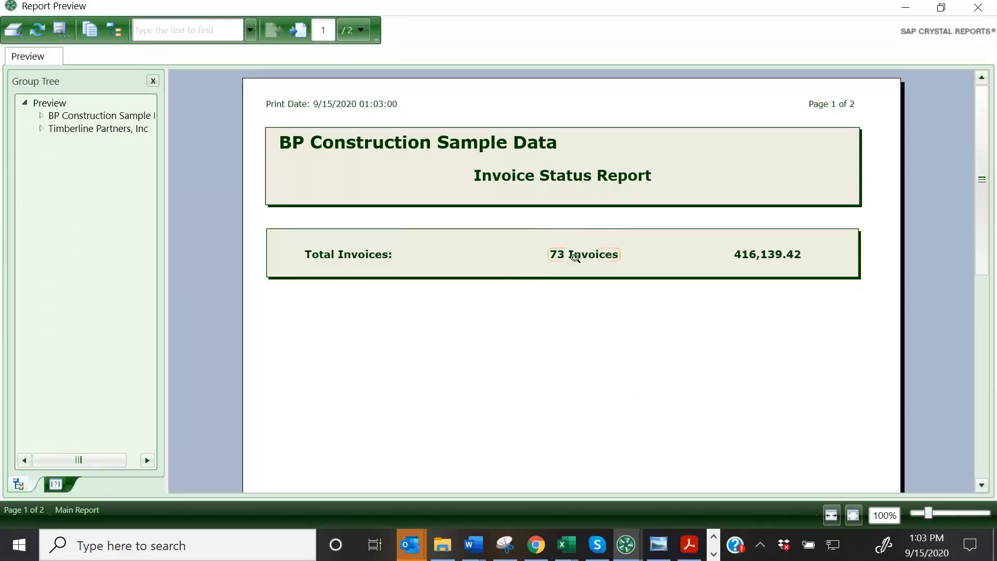
double_click(575, 256)
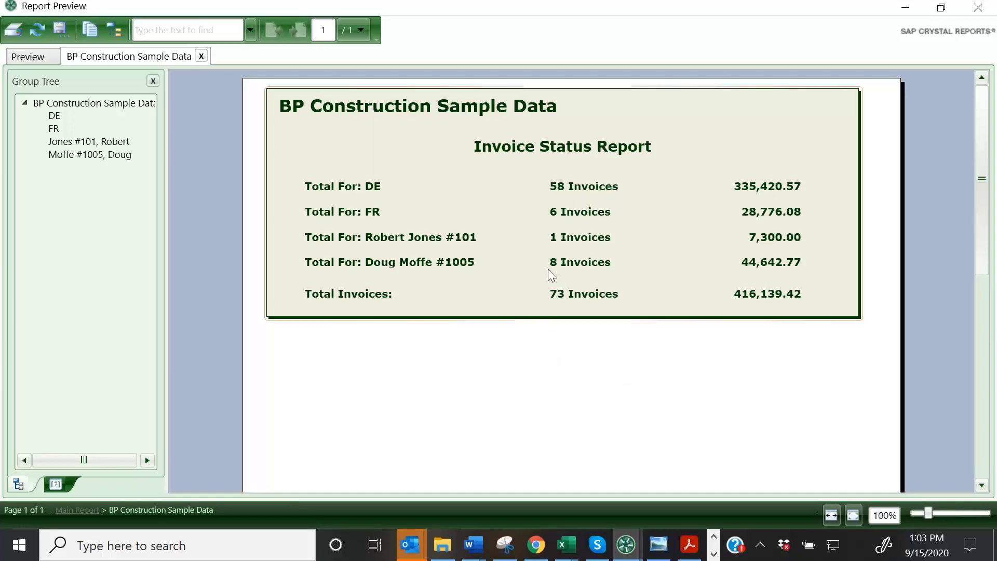
Drill down into the approver total with 8 invoices, review the listed invoices and close the report preview
click(582, 265)
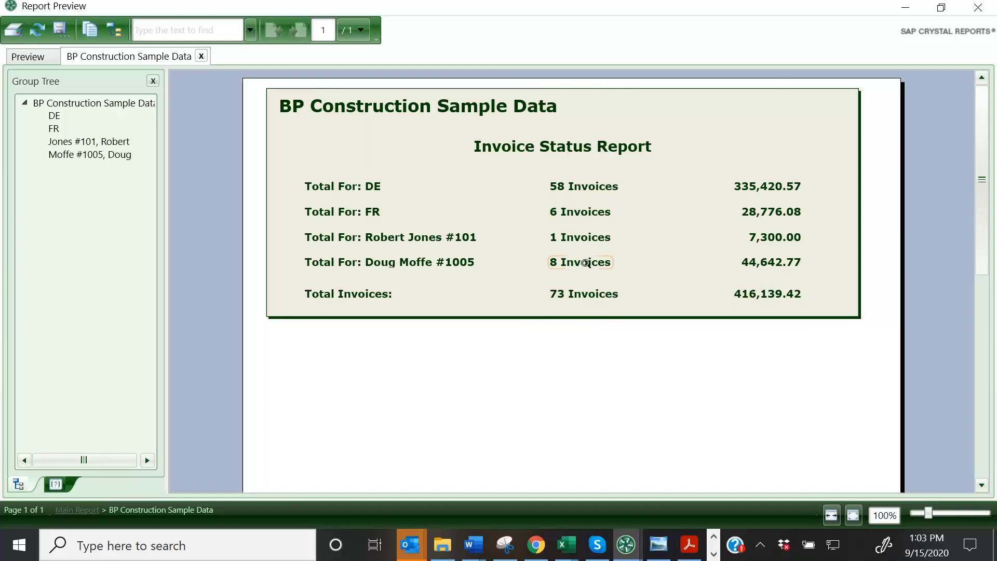
double_click(594, 263)
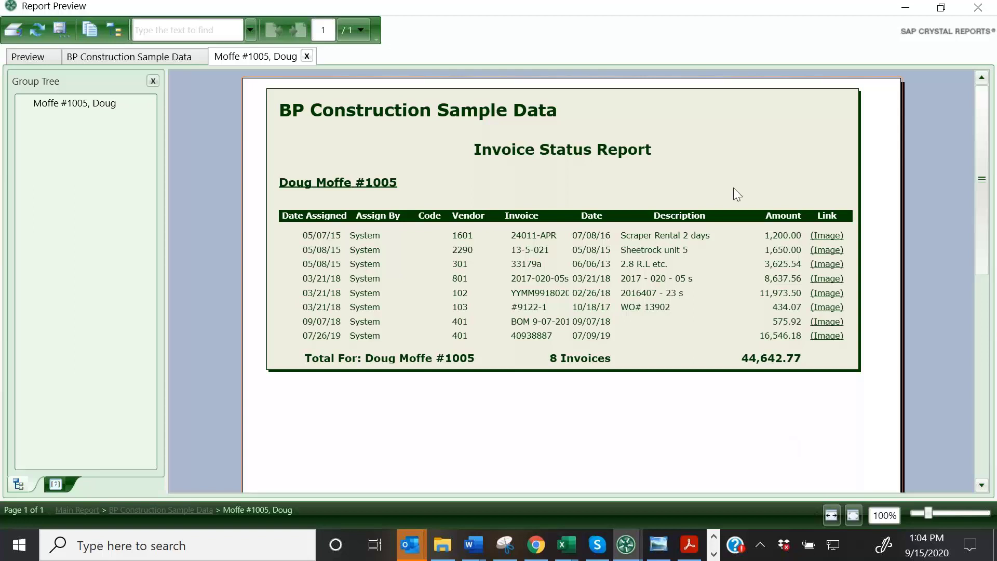
drag(538, 104, 531, 116)
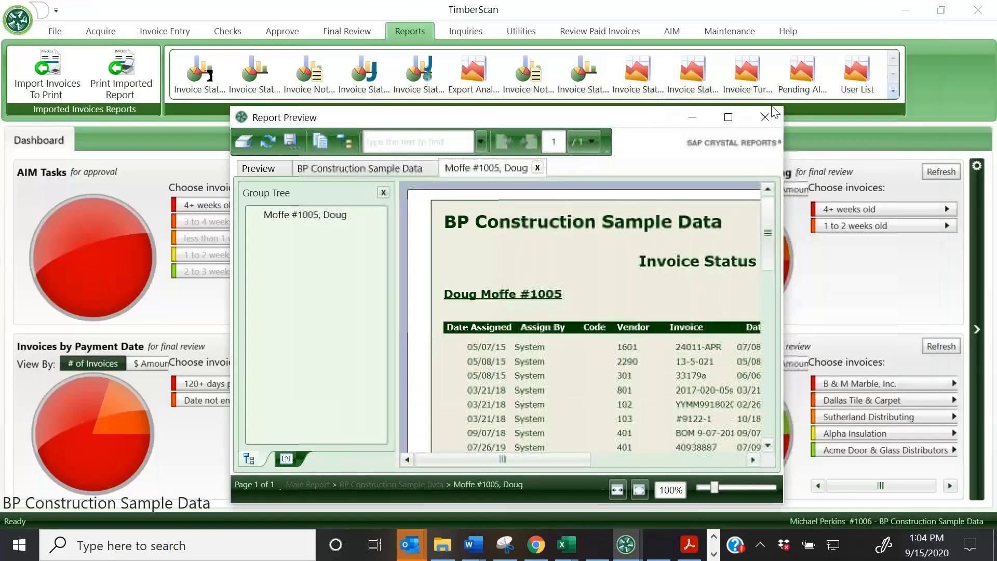
click(765, 117)
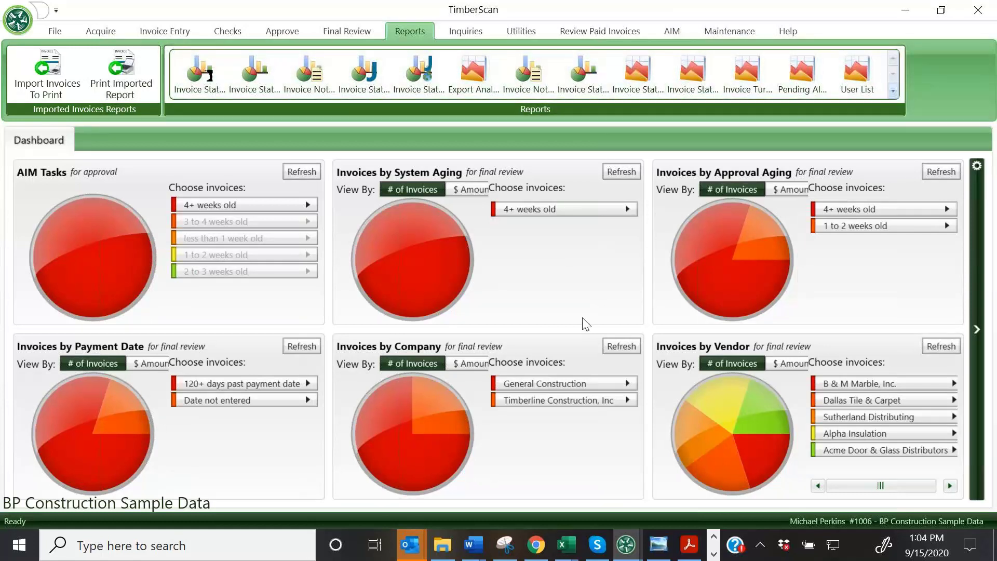
Open all 5 primary invoices in Final Review without sorting, maximize the review window and enlarge the first invoice's image
click(350, 30)
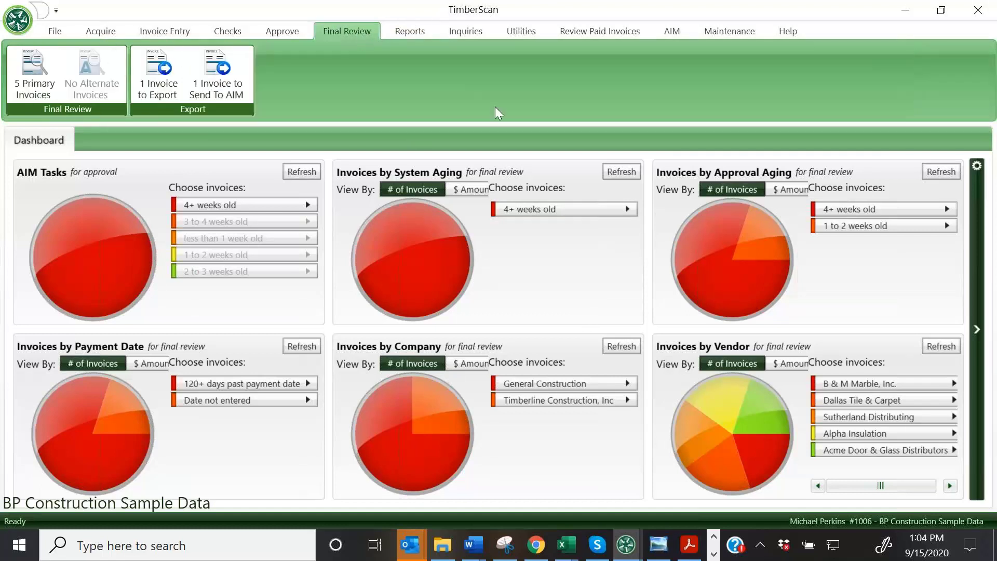
click(31, 86)
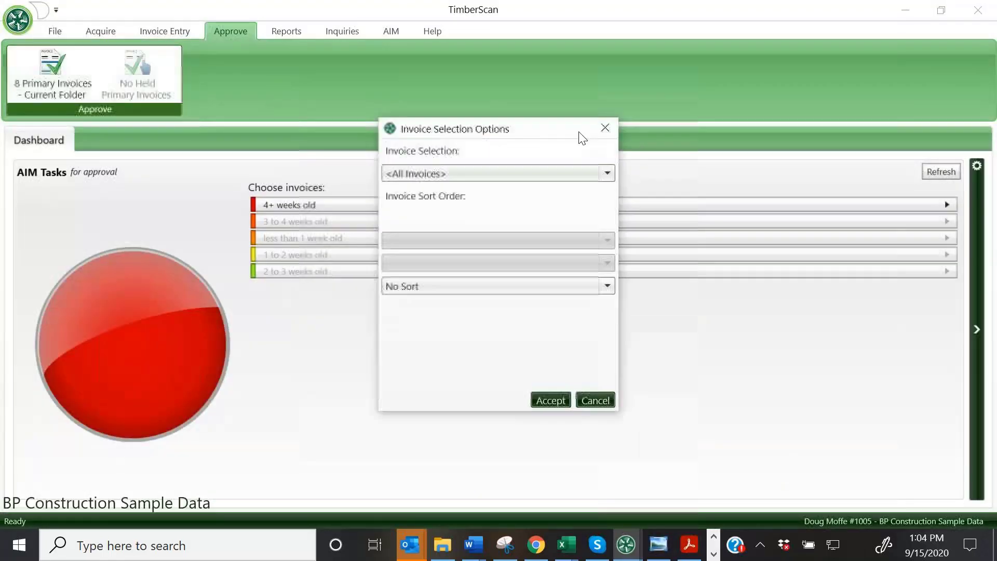
click(547, 401)
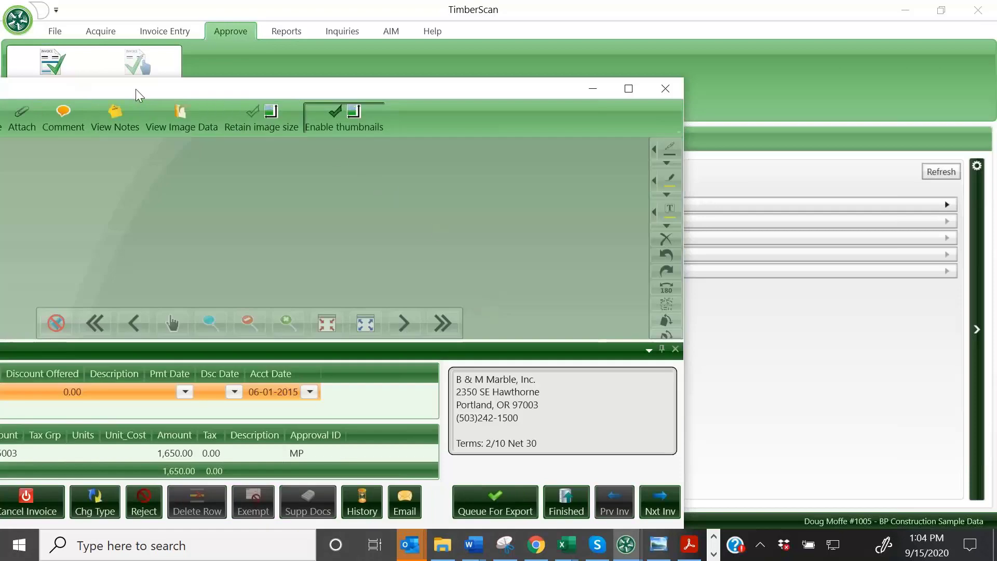
drag(139, 88, 305, 71)
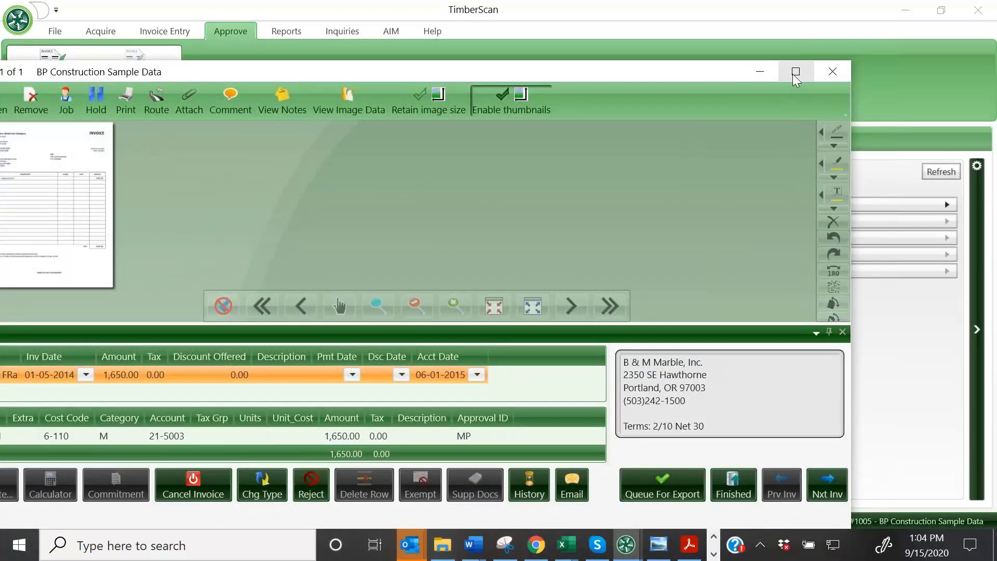
click(794, 73)
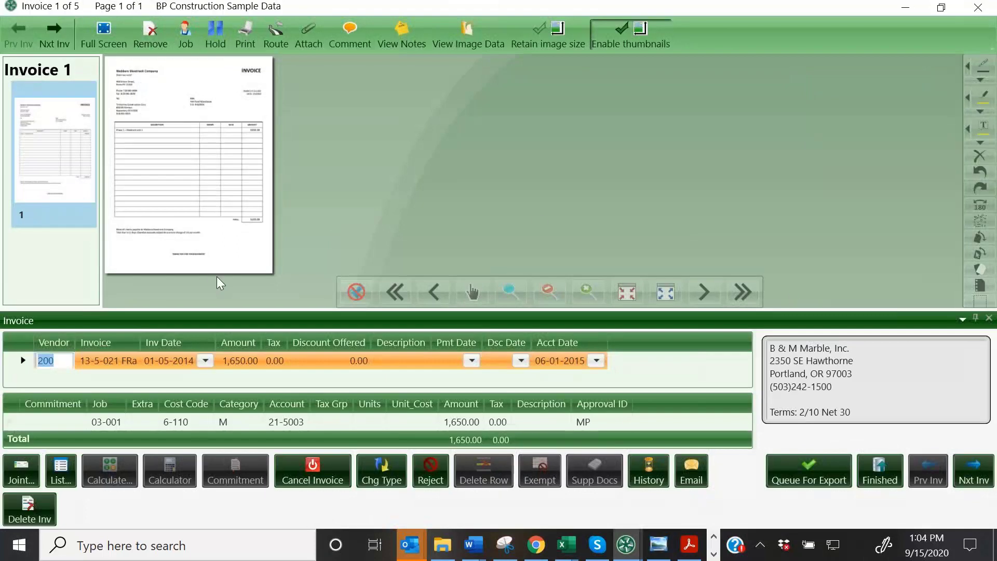
scroll(211, 211, up, 5)
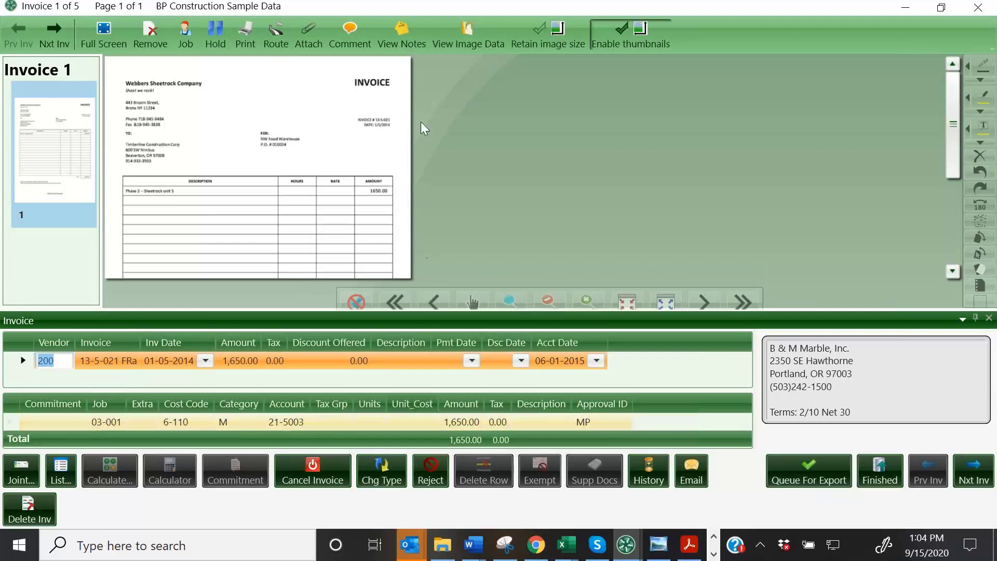
Review the first invoice's notes and its invoice log of processing, routing and approval entries, then close them
click(404, 36)
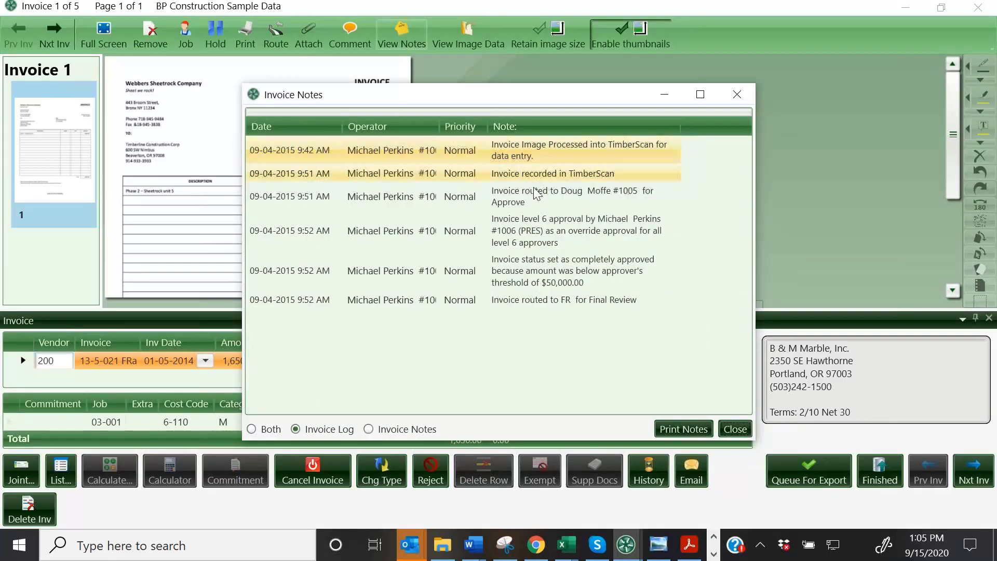
click(368, 430)
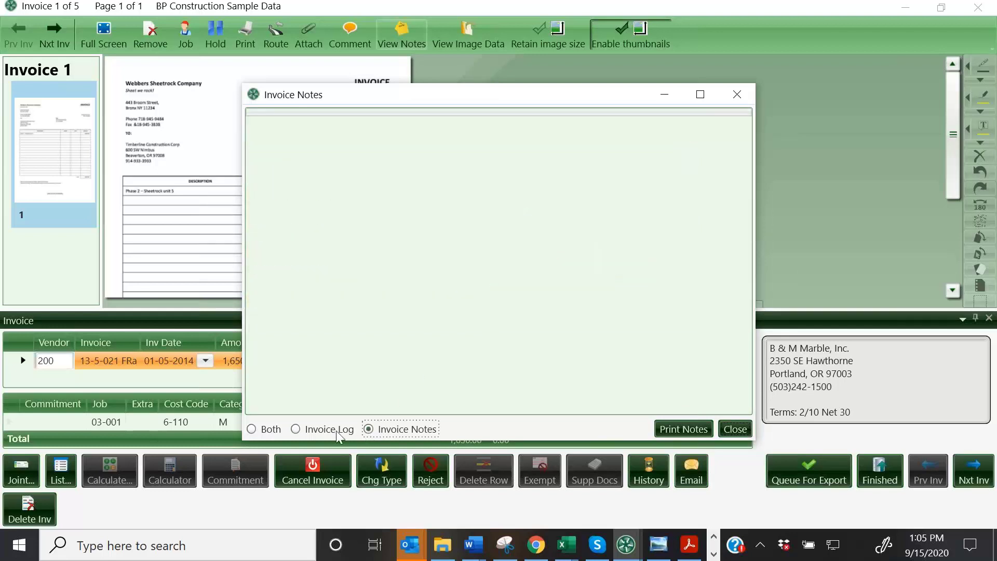
click(296, 429)
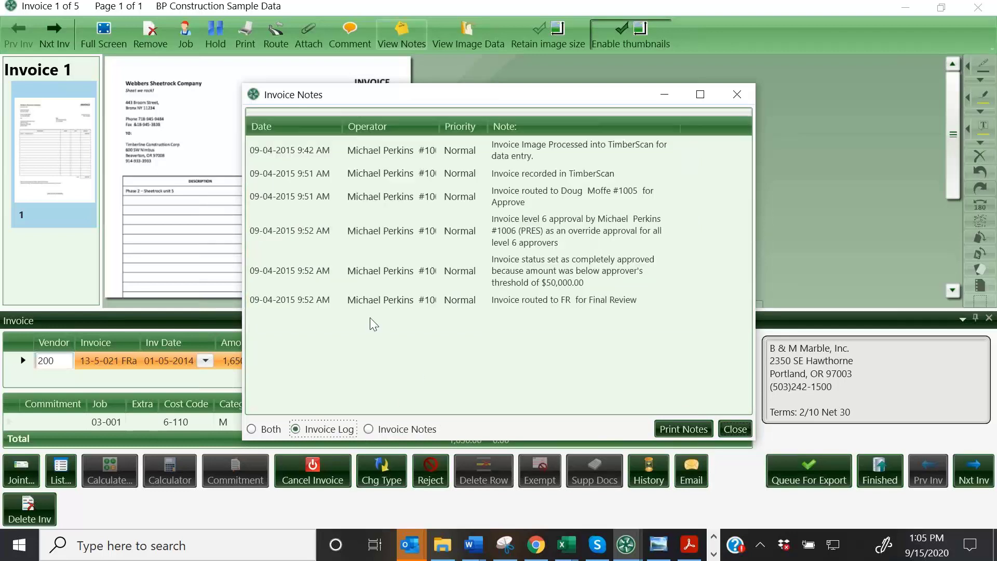
click(739, 430)
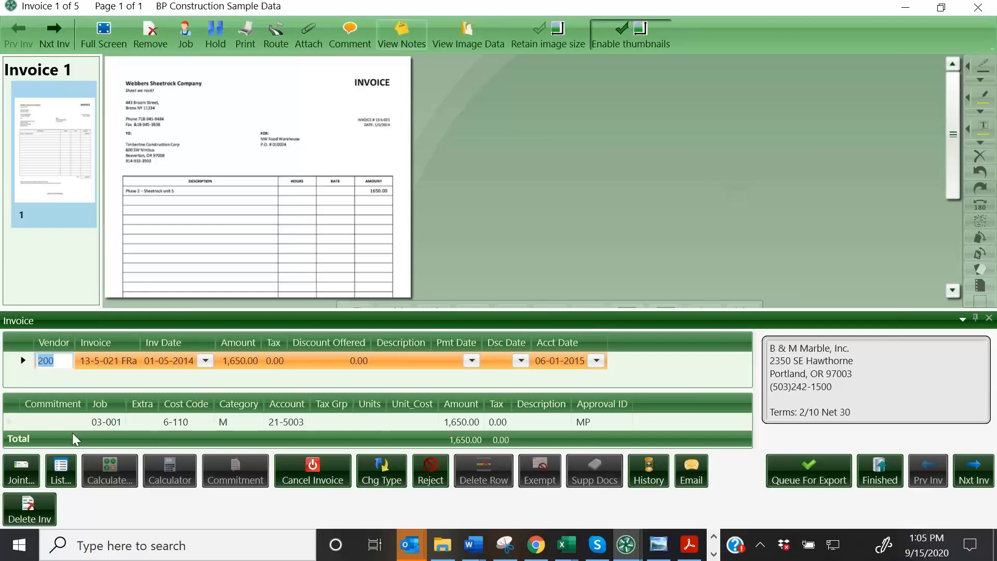
Switch to Sage Accounts Payable and open the Timberline Construction company from the Construction Sample Data folder
click(19, 544)
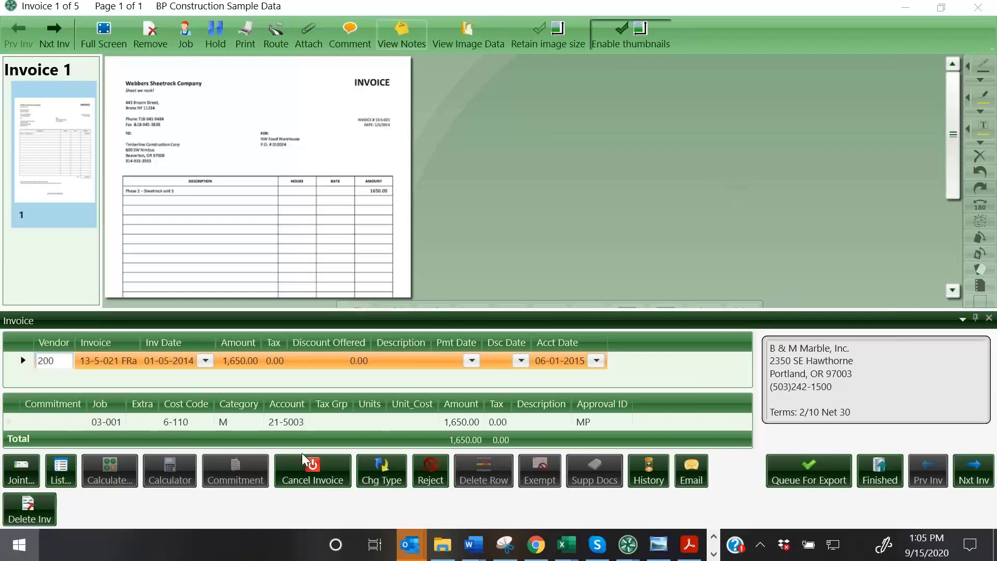
scroll(129, 328, down, 10)
scroll(143, 327, down, 12)
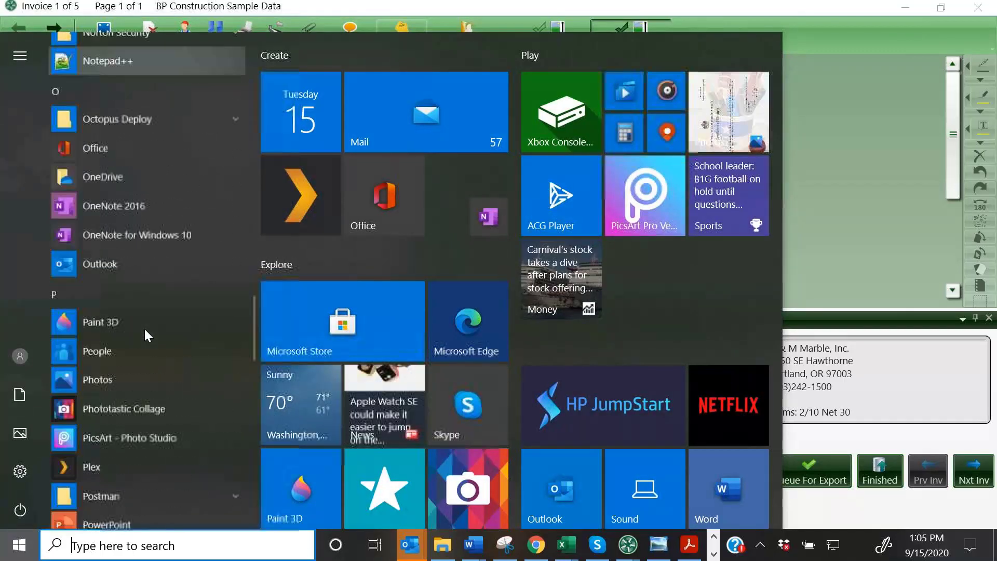
scroll(144, 328, down, 7)
click(236, 234)
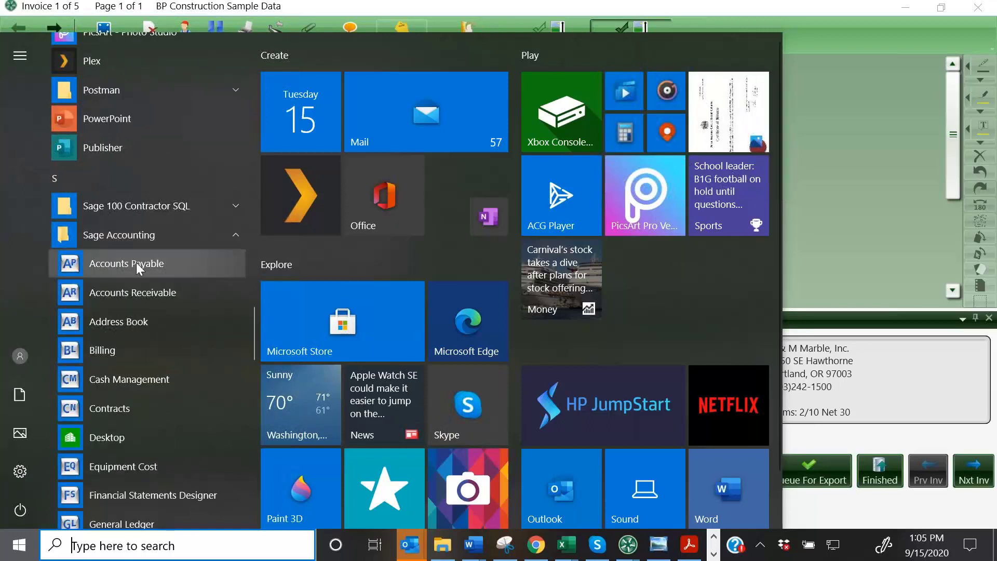
click(136, 263)
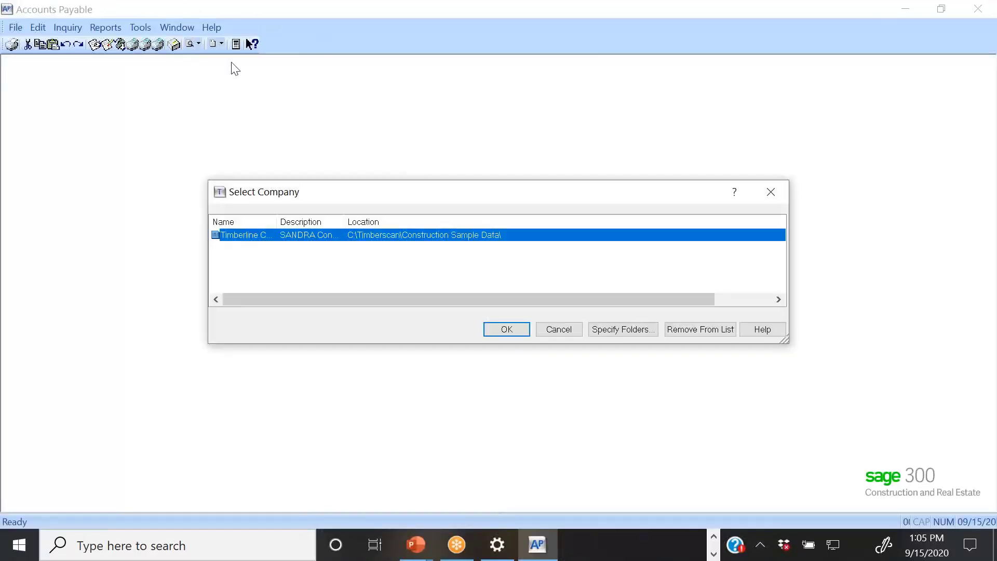
click(509, 328)
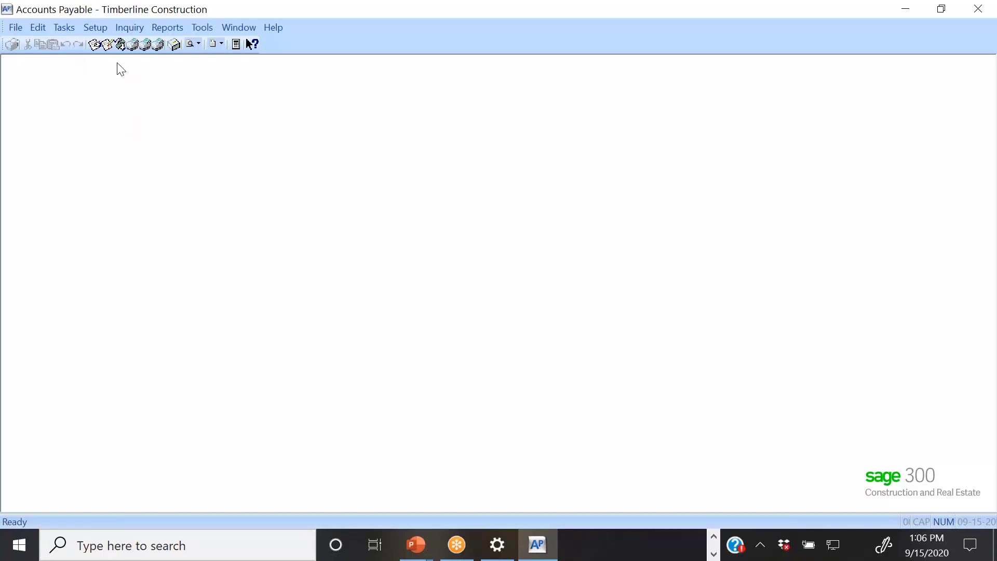
Run an invoice inquiry from the master source file and drill down from the vendor totals to Power Equipment Rental's invoices
click(130, 27)
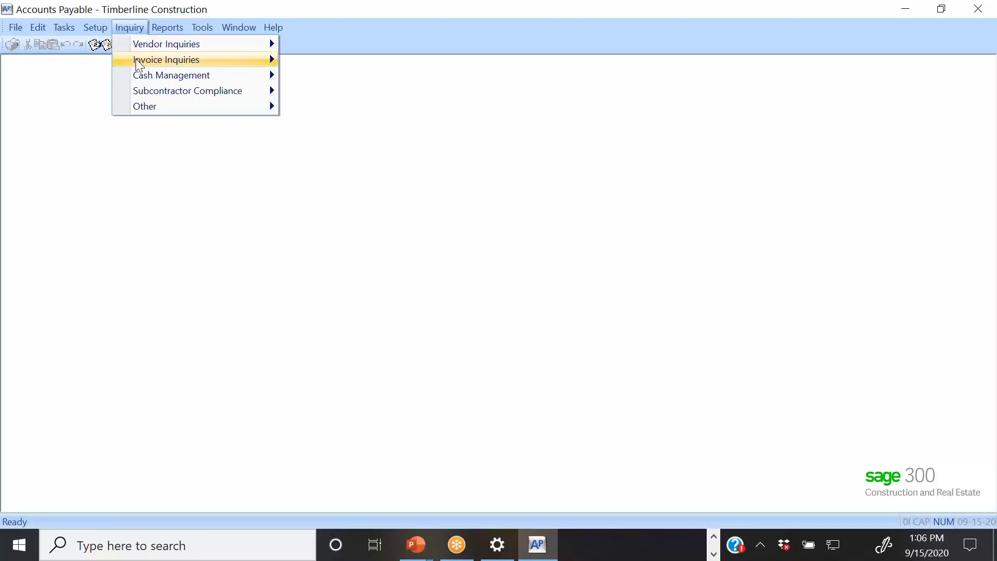
mouse_move(162, 61)
click(348, 61)
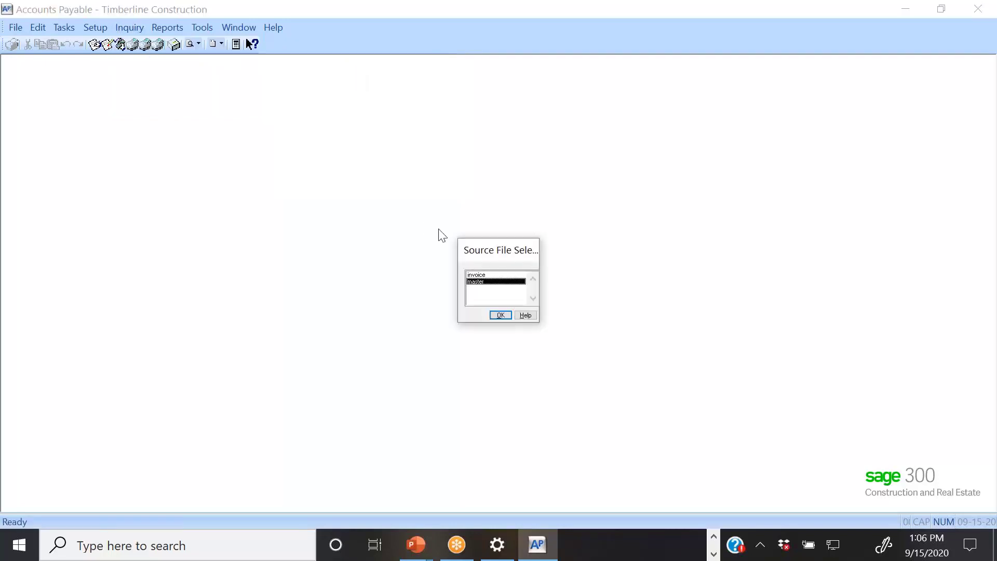
click(503, 314)
click(500, 314)
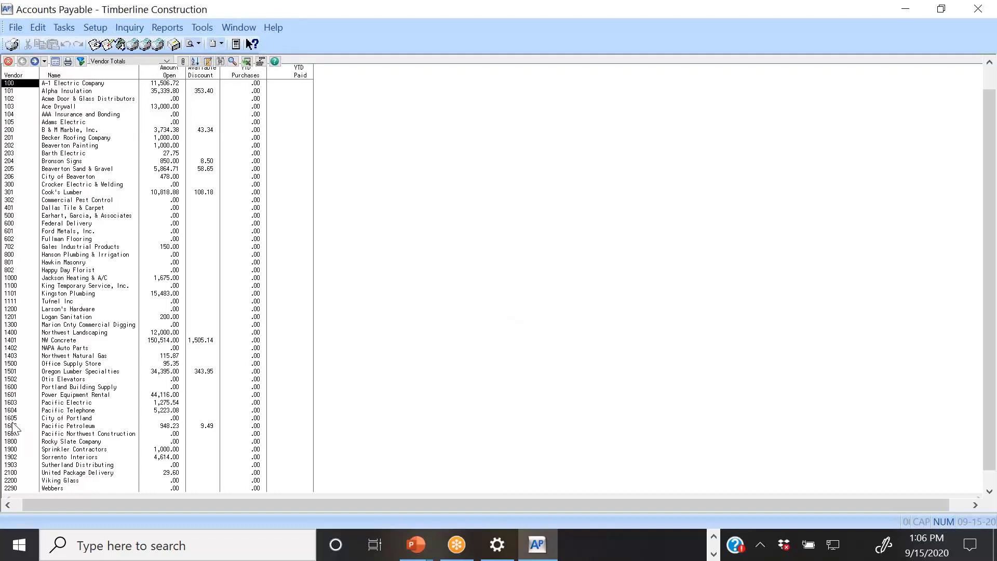
click(11, 396)
double_click(68, 395)
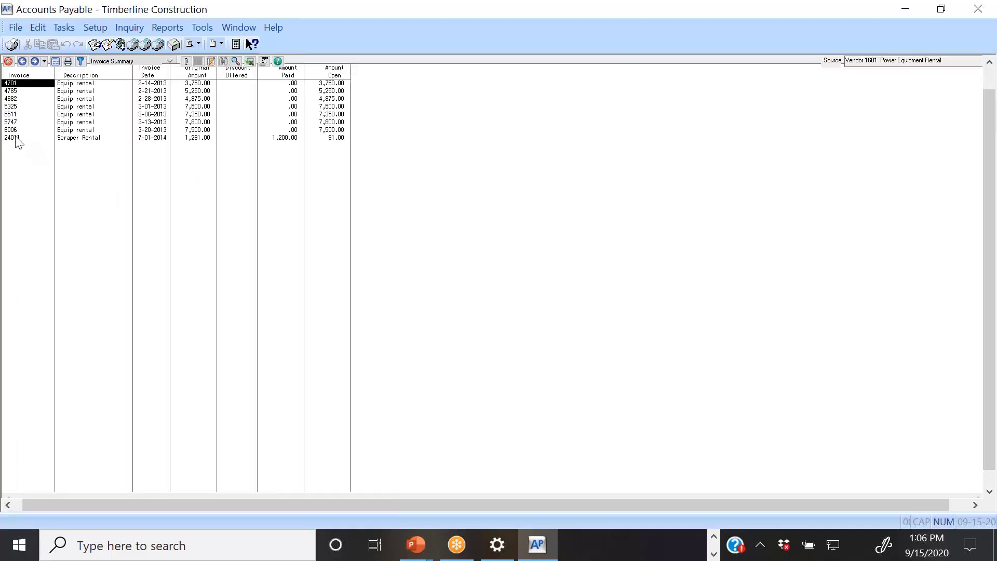
Check the file links attached to the Scraper Rental invoice, then close the attachments
click(16, 138)
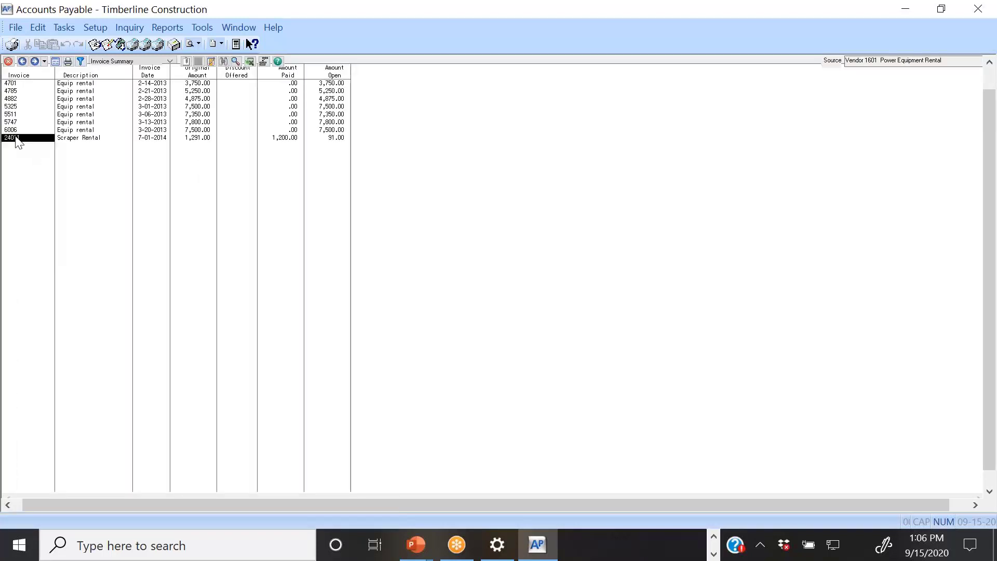
click(186, 62)
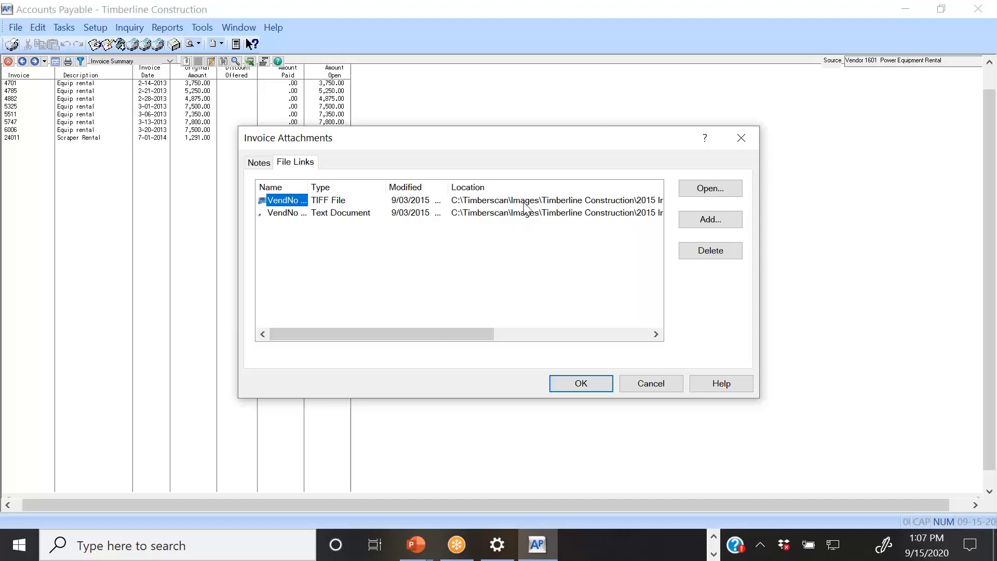
click(588, 388)
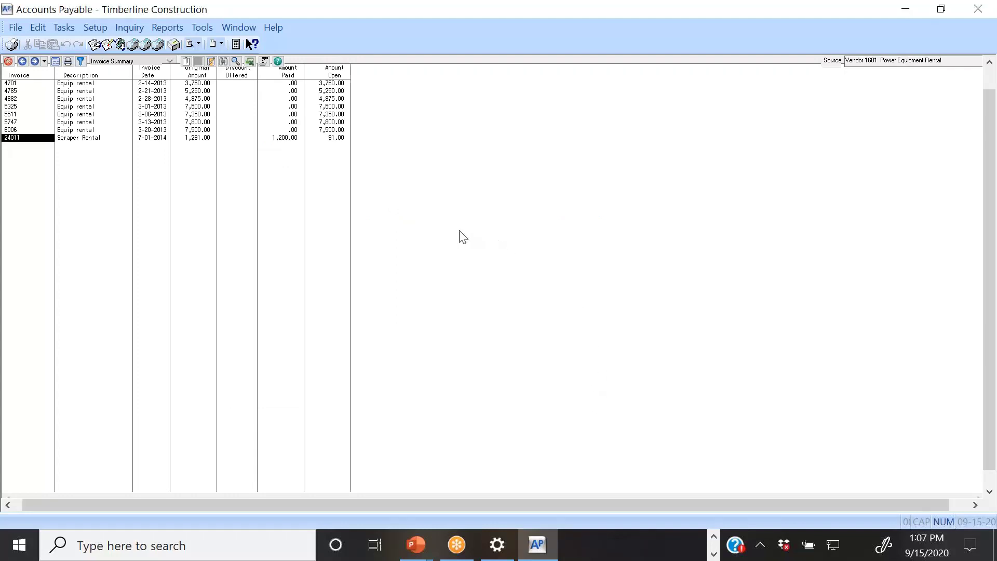
Open the Scraper Rental invoice's attached TIFF file, page through all four pages, then close the image and the attachments
click(186, 61)
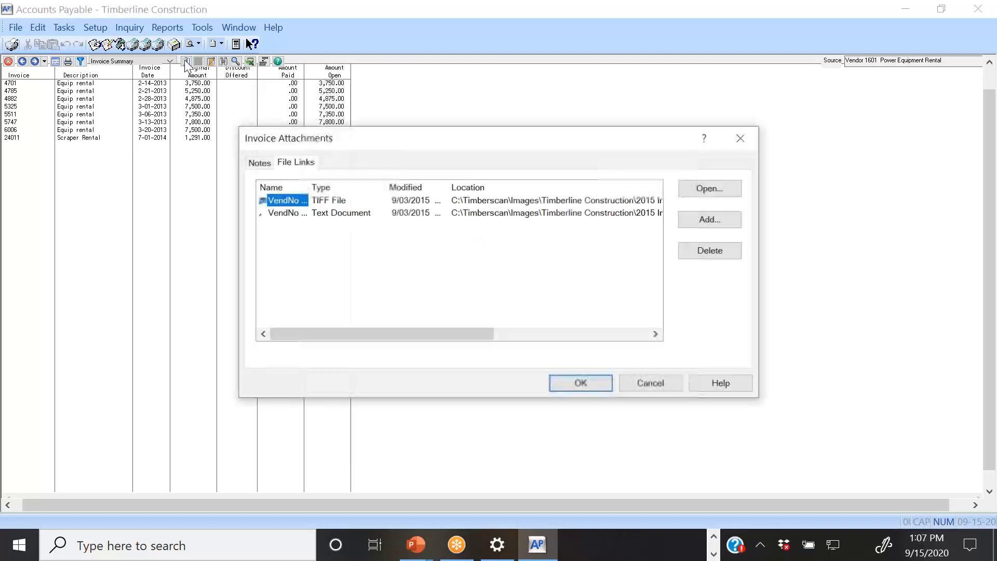
click(709, 189)
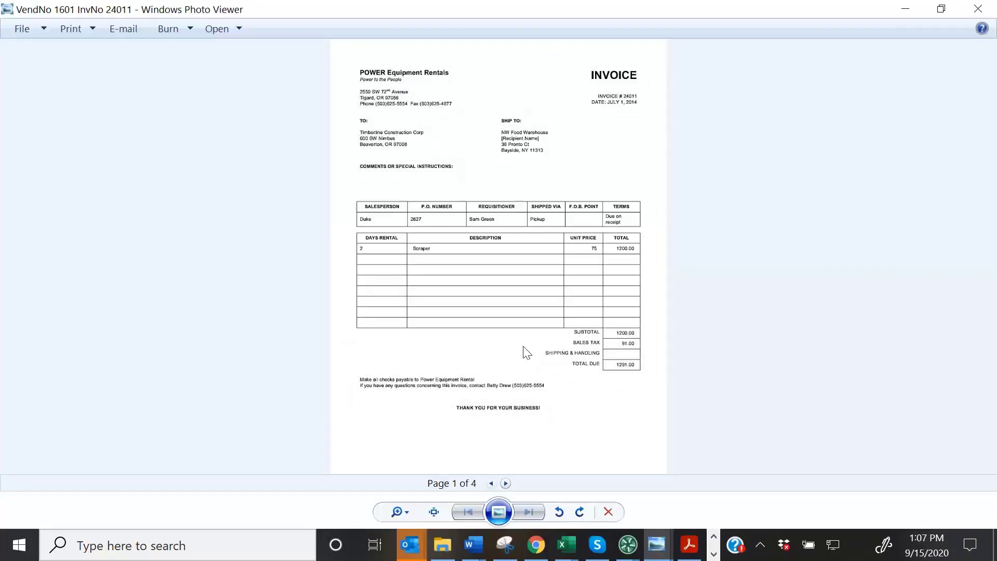
click(506, 483)
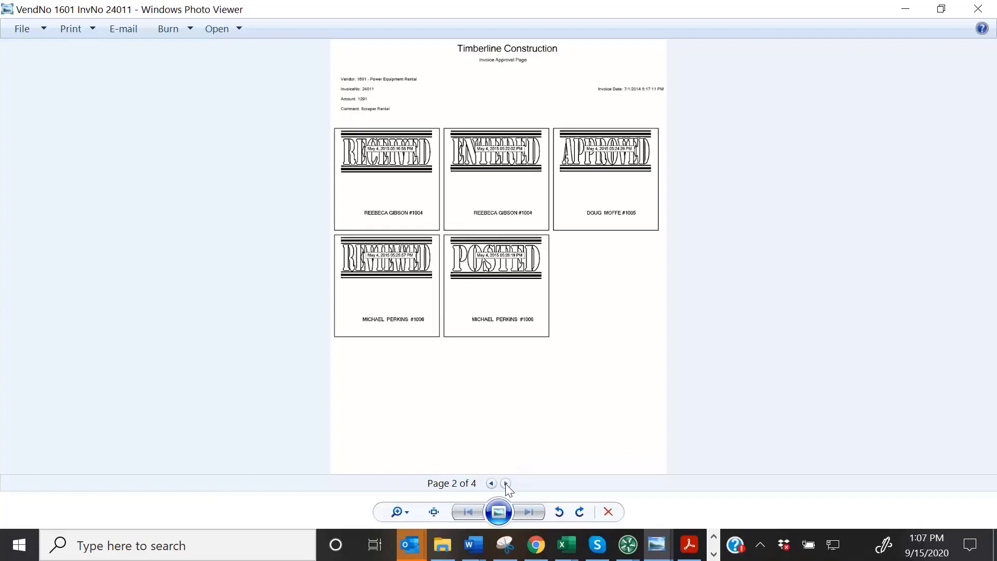
click(506, 483)
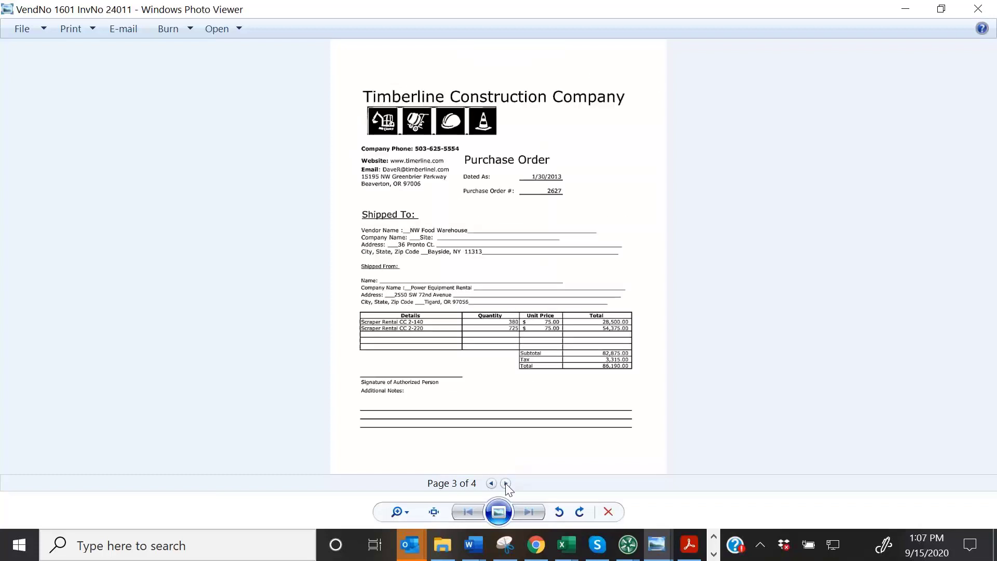
click(506, 482)
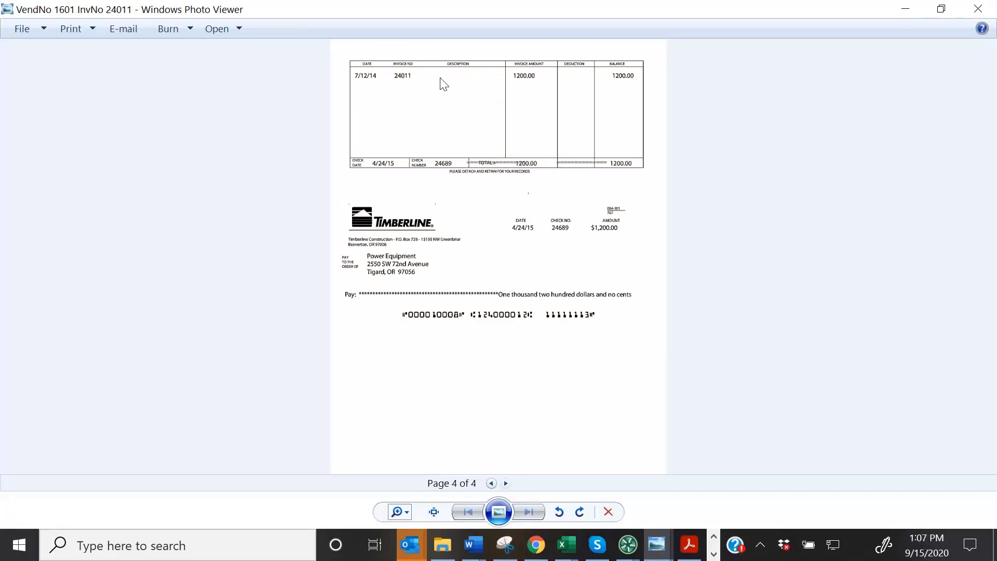
drag(666, 23, 529, 130)
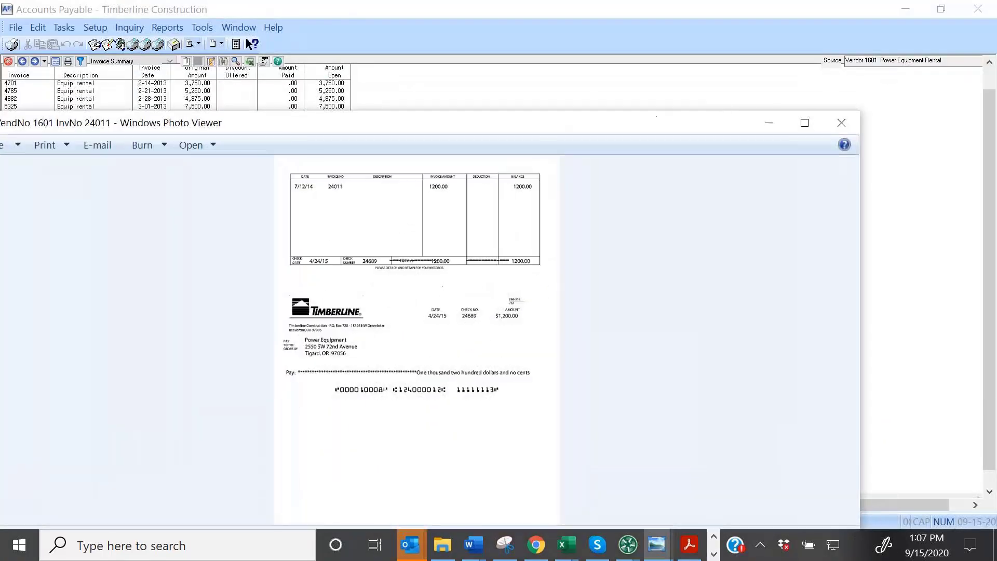
click(843, 123)
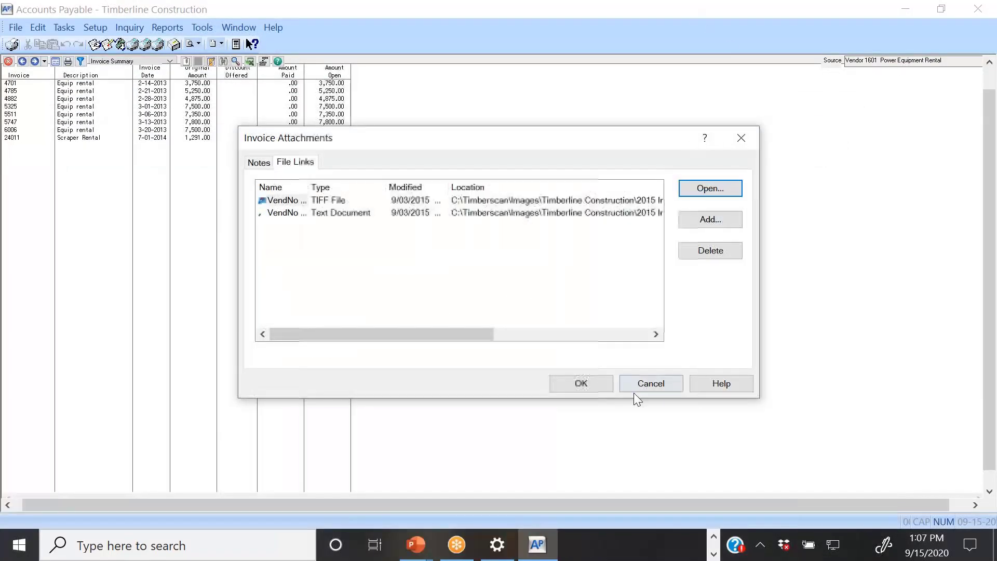
click(591, 388)
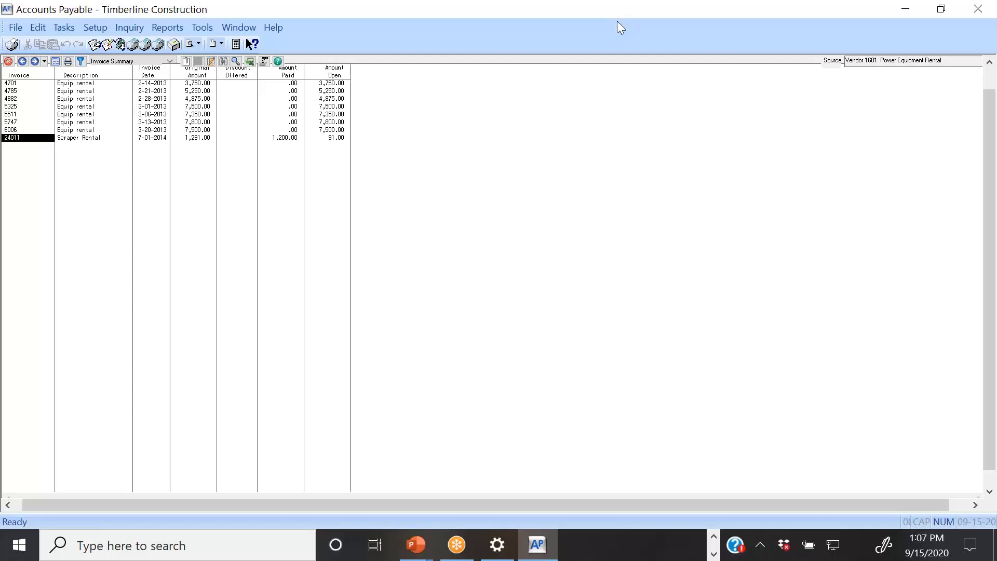
Switch to TimberScan, start attaching checks, and load the Power Equipment 24689 batch
click(715, 553)
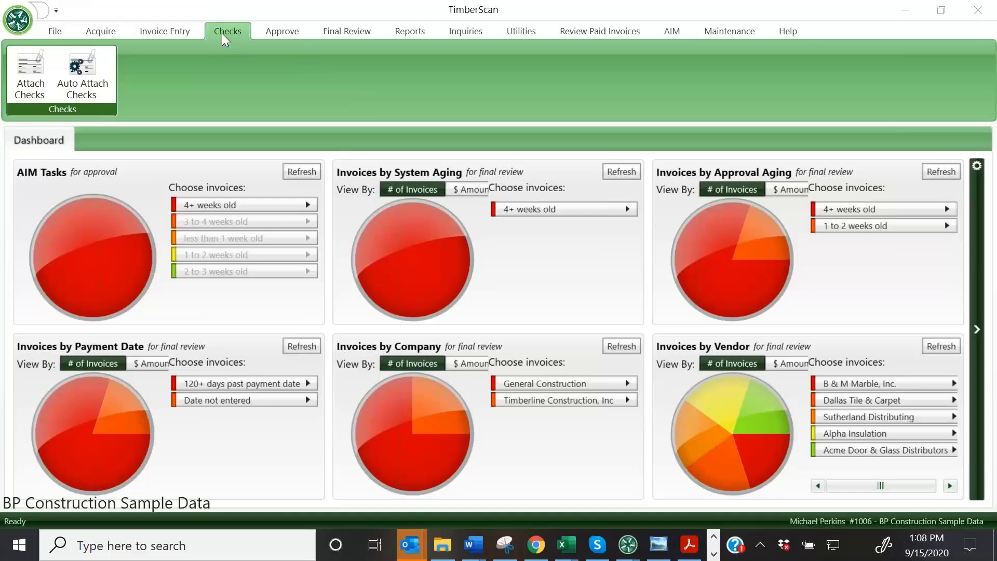
click(36, 89)
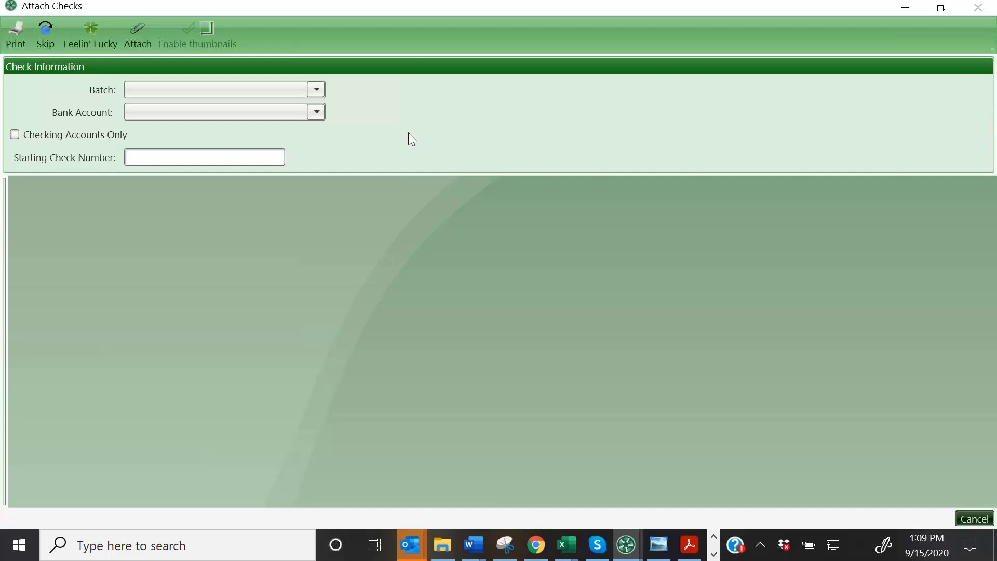
click(316, 89)
click(186, 108)
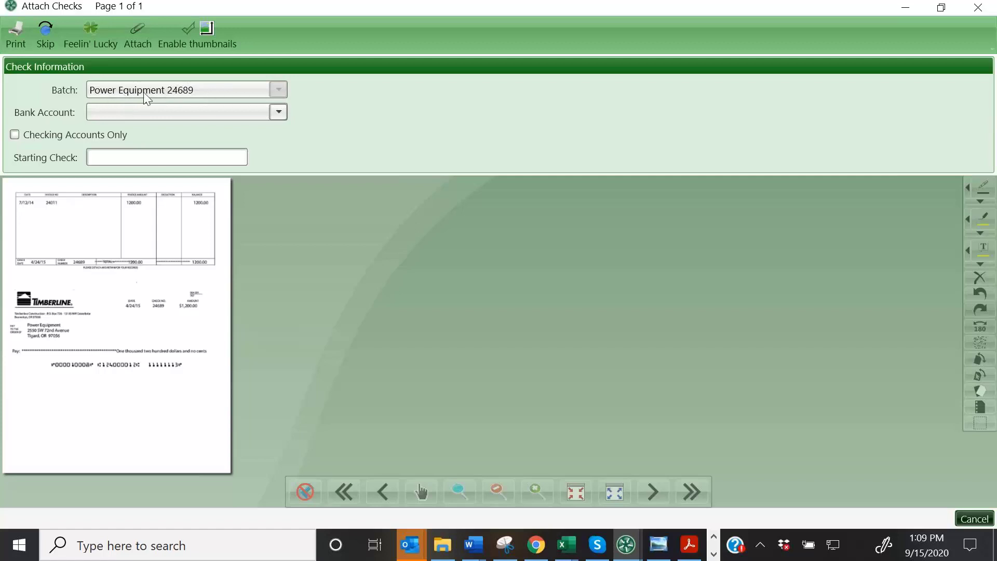
Choose the First Pacific Bank (AP & AR) account with starting check 24689, inspect the check image, then cancel attaching checks
click(277, 112)
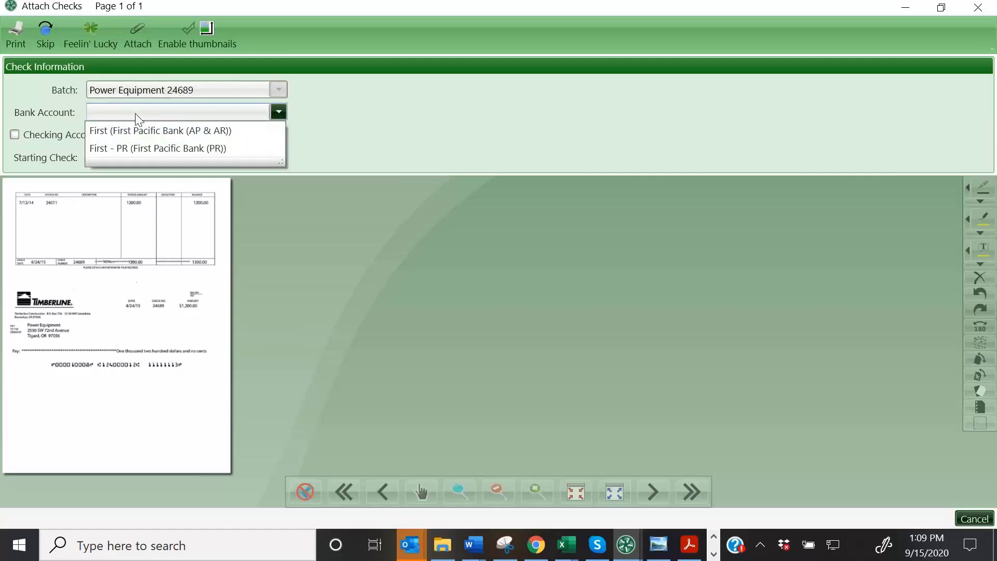
click(131, 132)
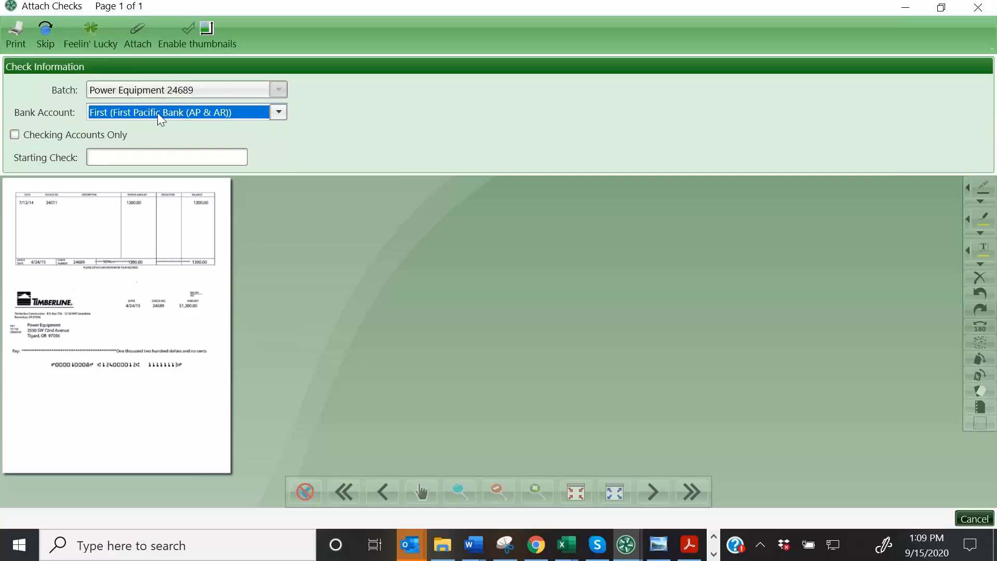
click(101, 156)
text(2)
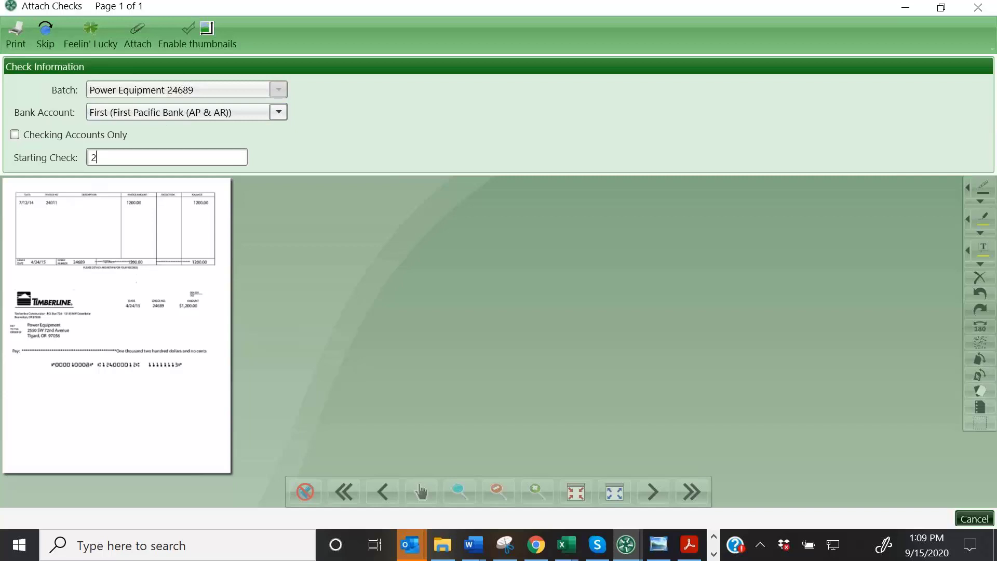
text(4689)
scroll(140, 269, up, 5)
scroll(140, 270, up, 1)
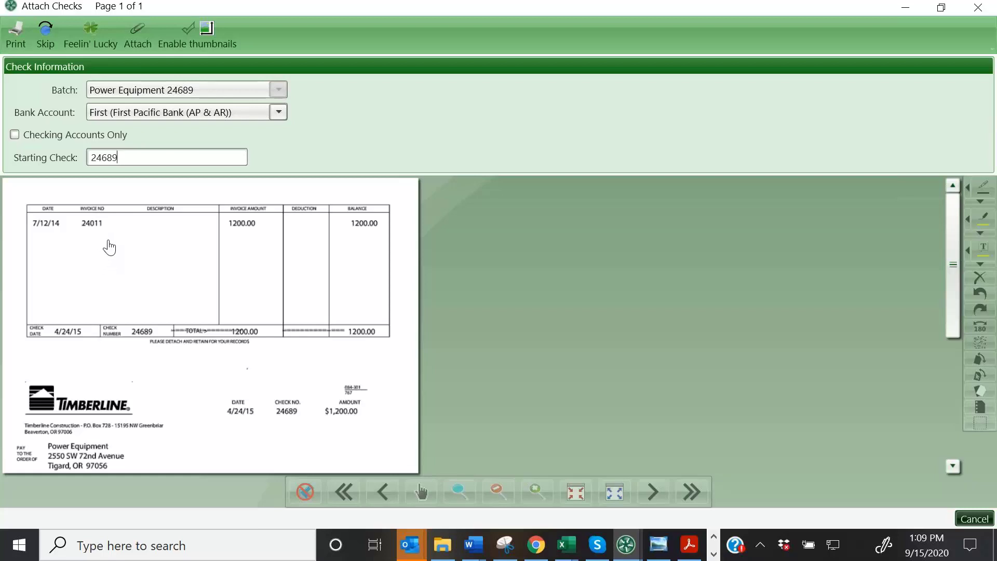
click(983, 521)
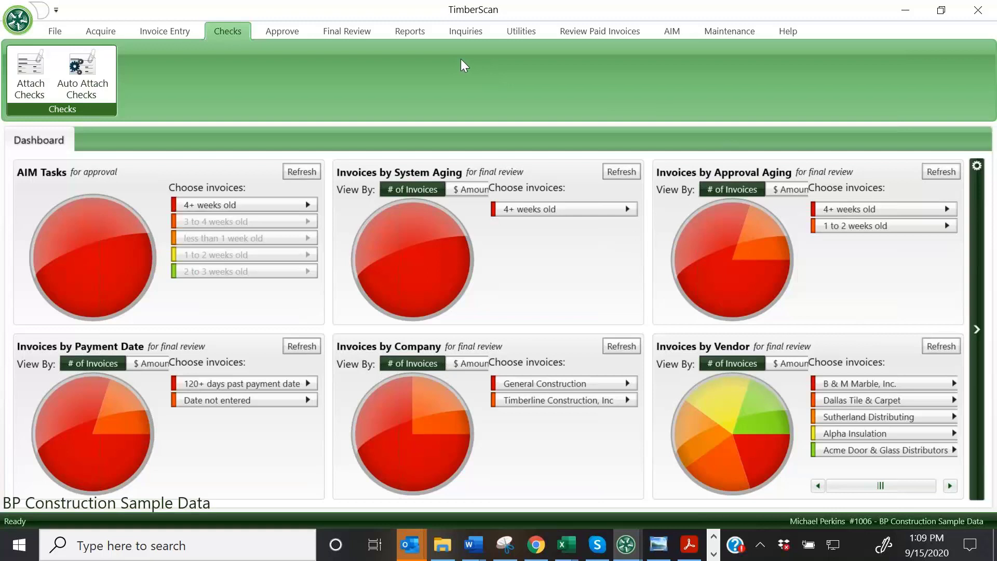
Review paid invoices by account and check for First Pacific Bank (AP & AR), starting at check number 24689
click(596, 35)
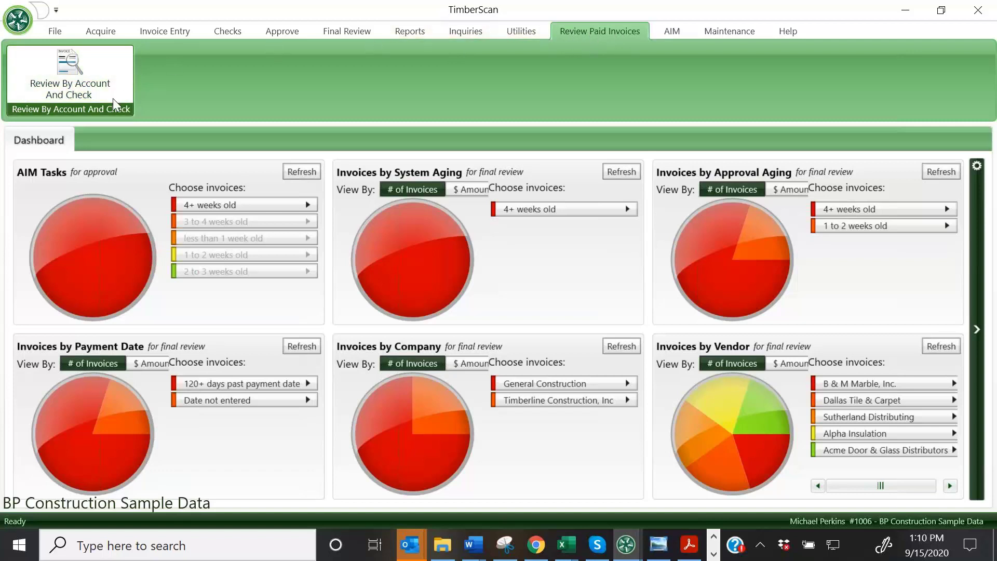
click(71, 91)
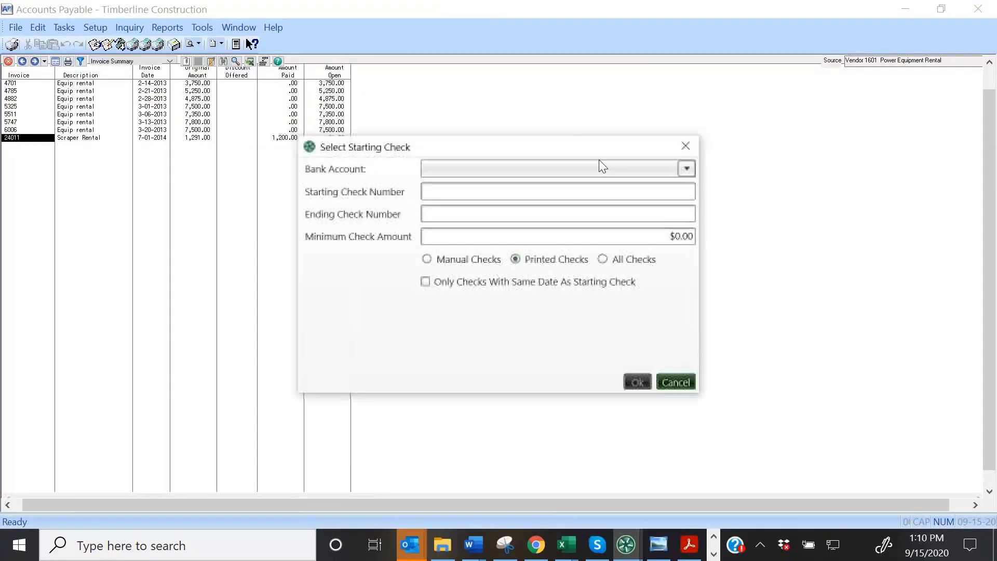
click(687, 169)
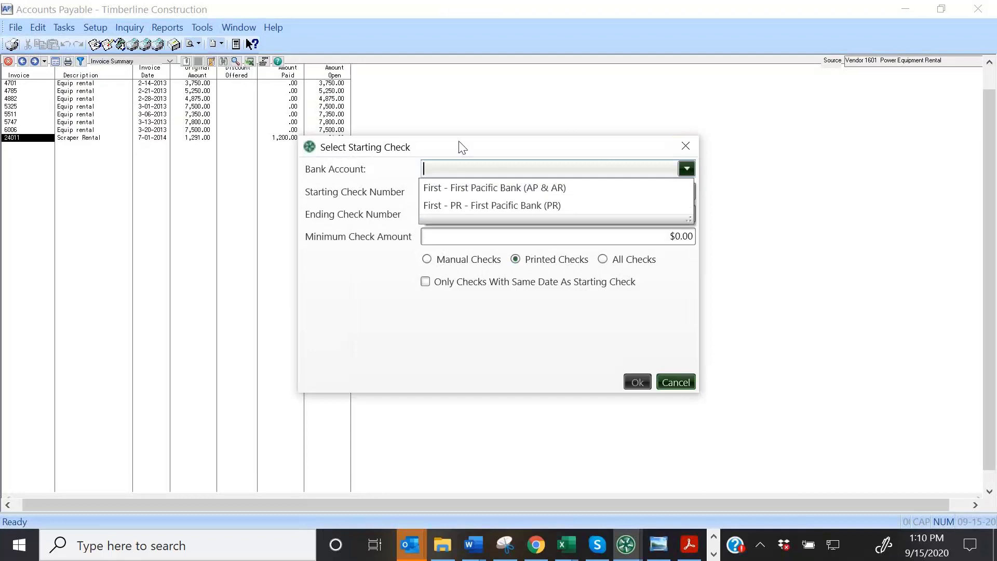
click(454, 188)
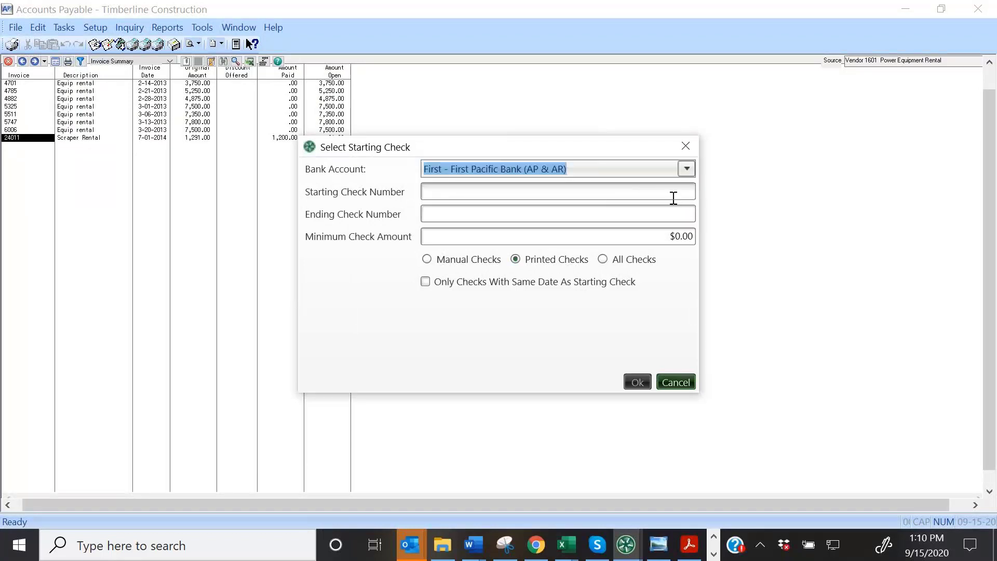
click(454, 192)
text(24689)
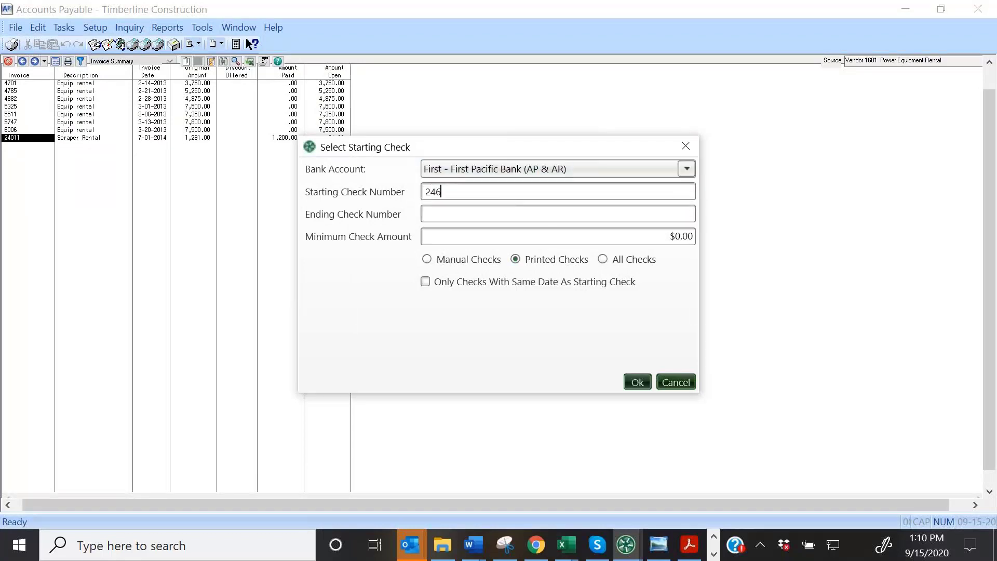
click(638, 380)
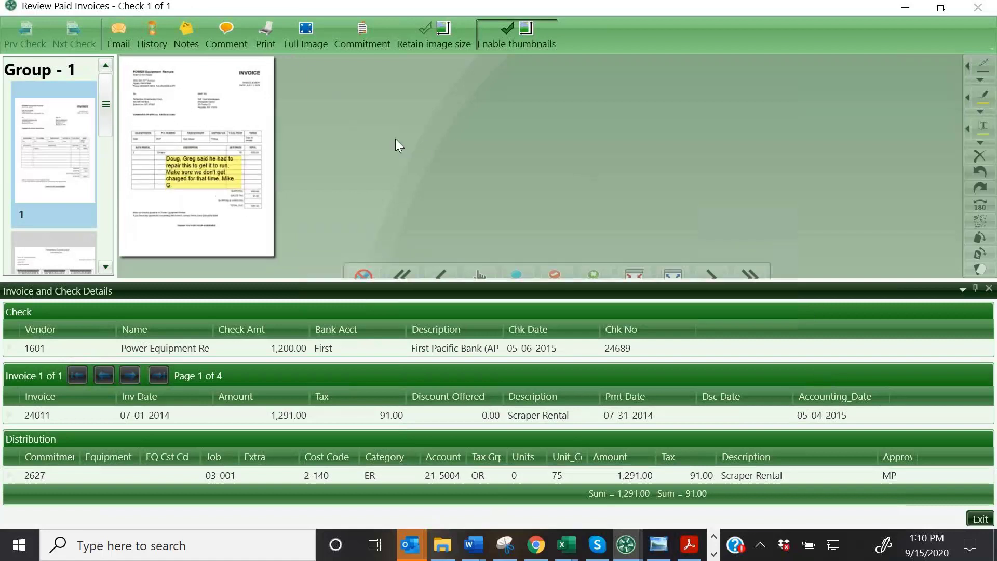
Enlarge the paid invoice to the full image view and examine the invoice page and the check on page 4
click(306, 40)
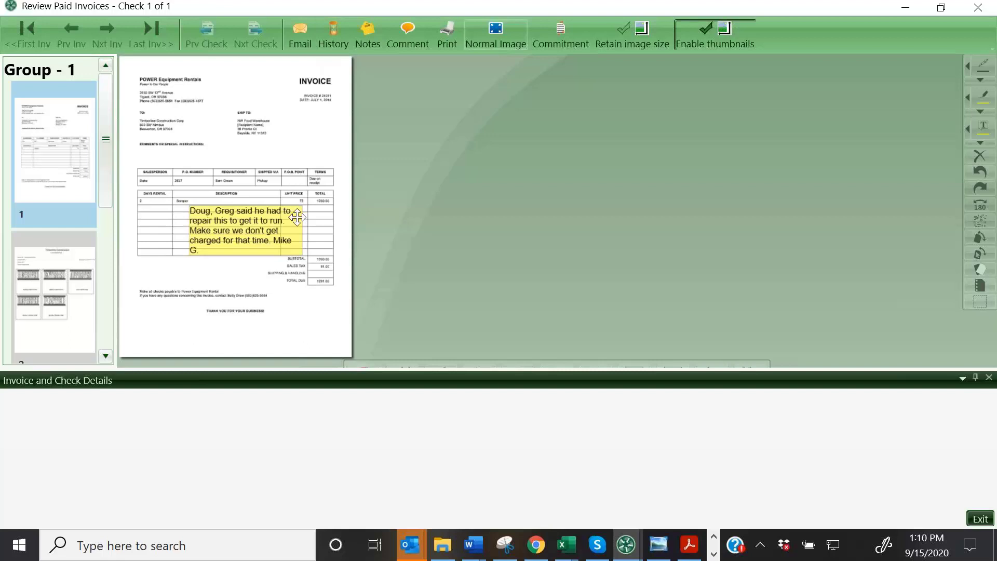
click(71, 155)
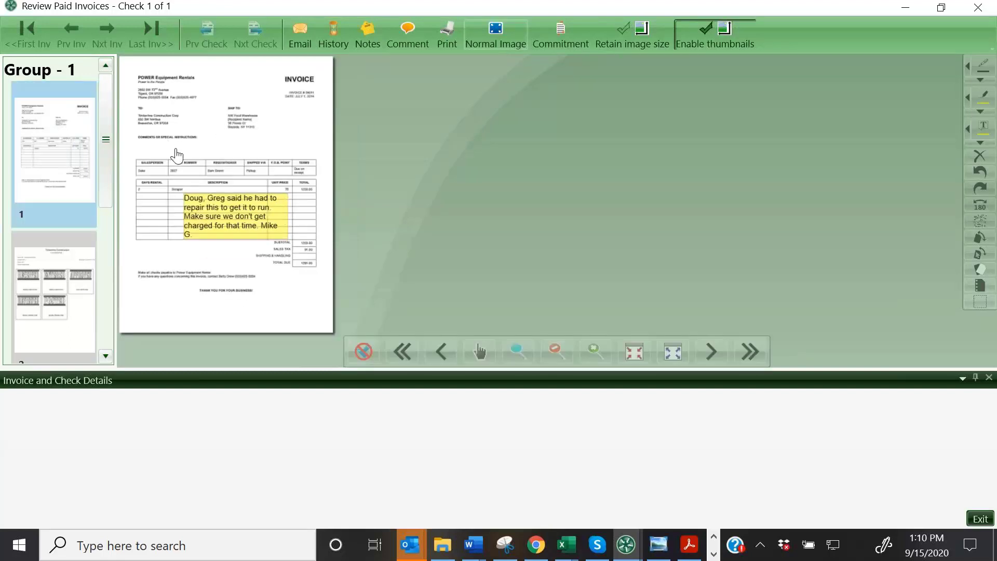
scroll(180, 161, up, 4)
drag(104, 124, 109, 291)
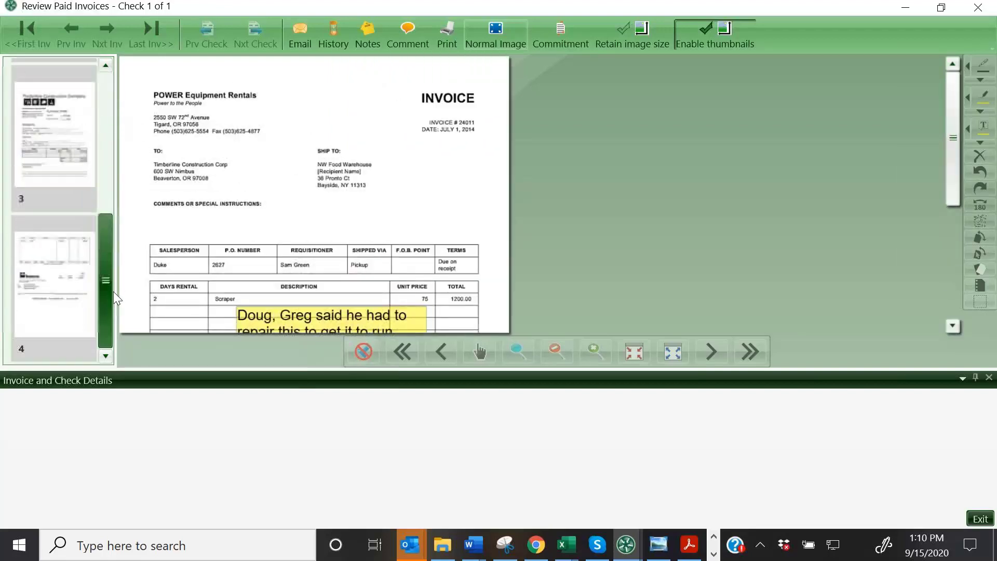
click(61, 288)
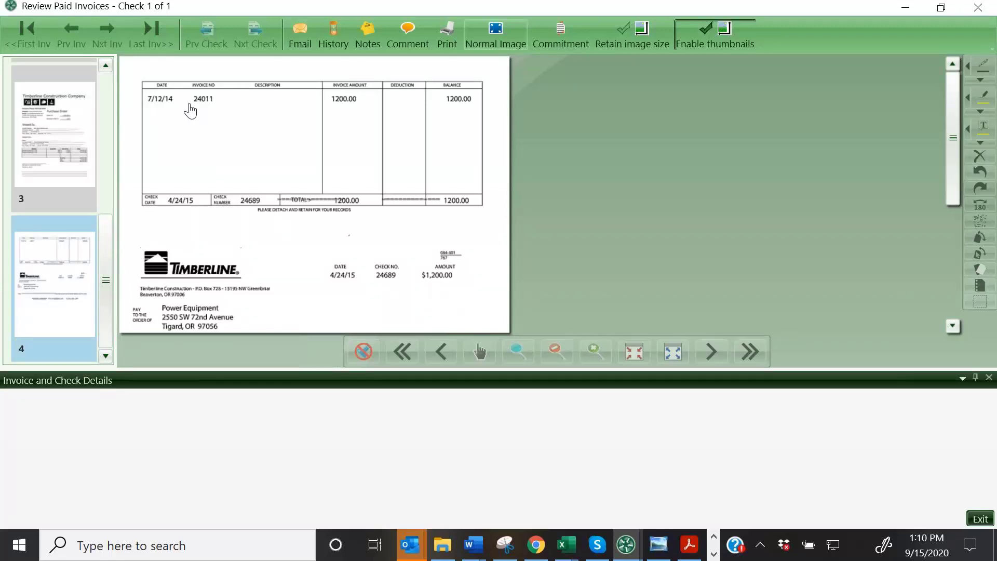
Look through the attached pages from the invoice to the purchase order on page 3, then restore the normal image view
drag(114, 246, 110, 107)
click(78, 155)
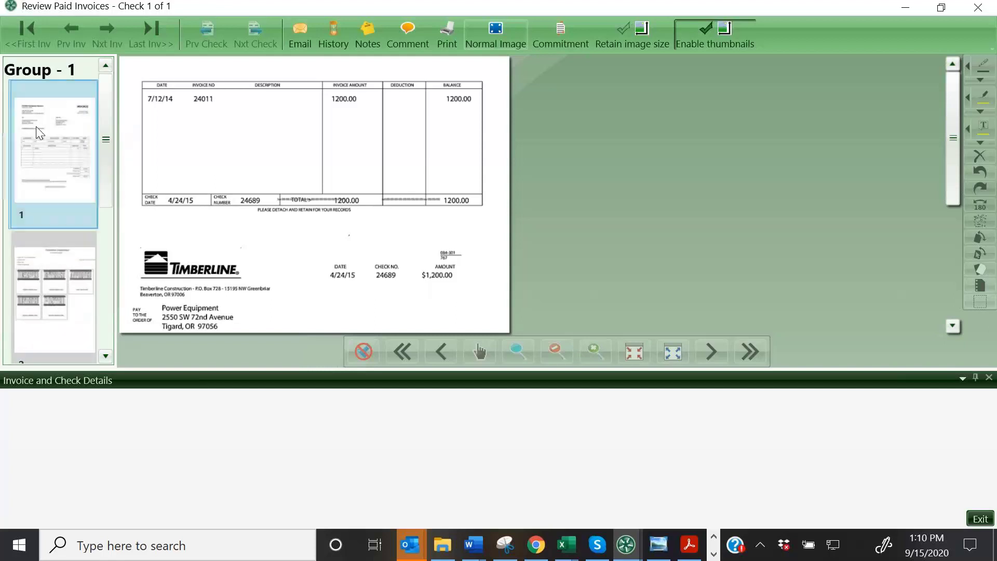
click(71, 305)
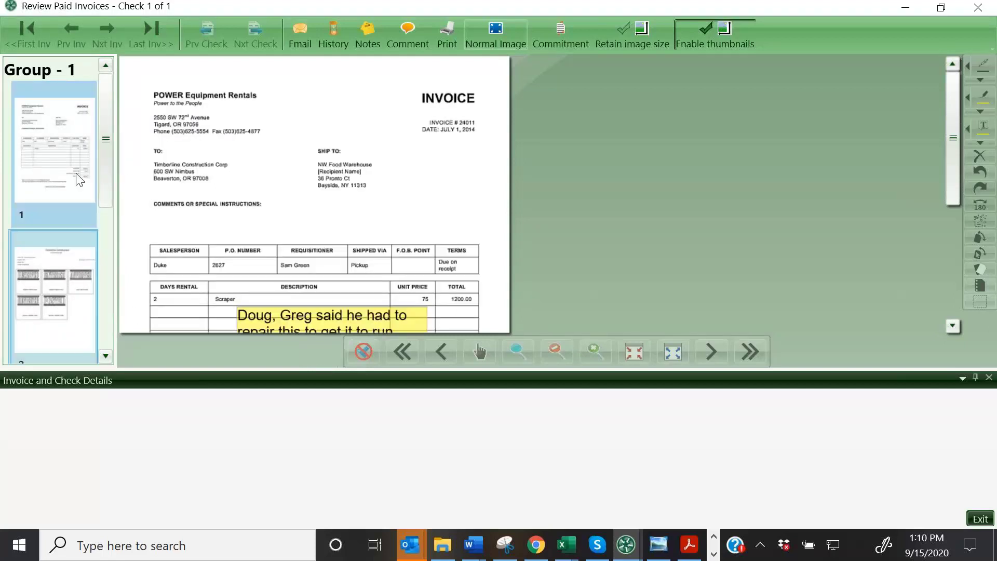
scroll(73, 179, down, 2)
scroll(75, 183, down, 1)
click(79, 307)
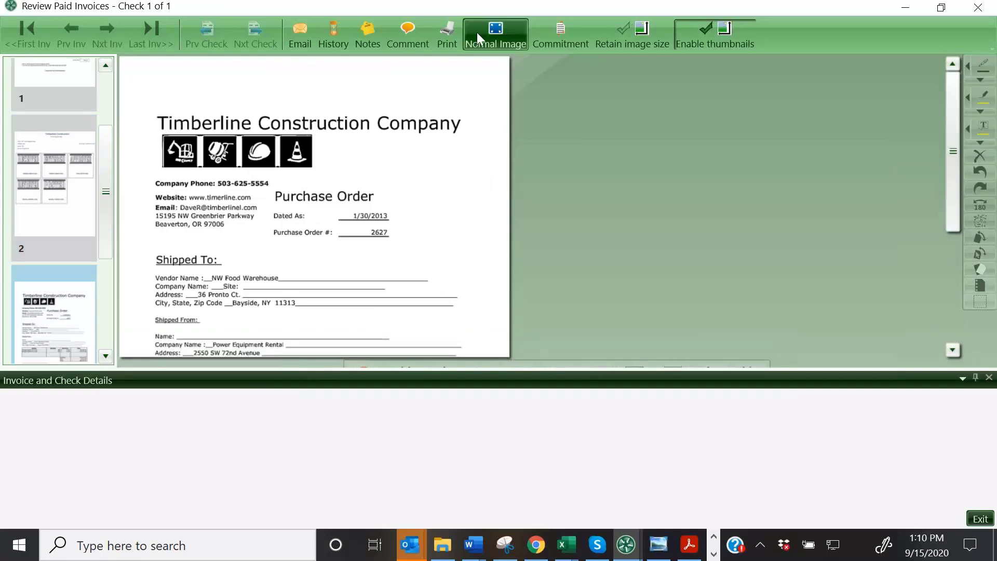
click(495, 36)
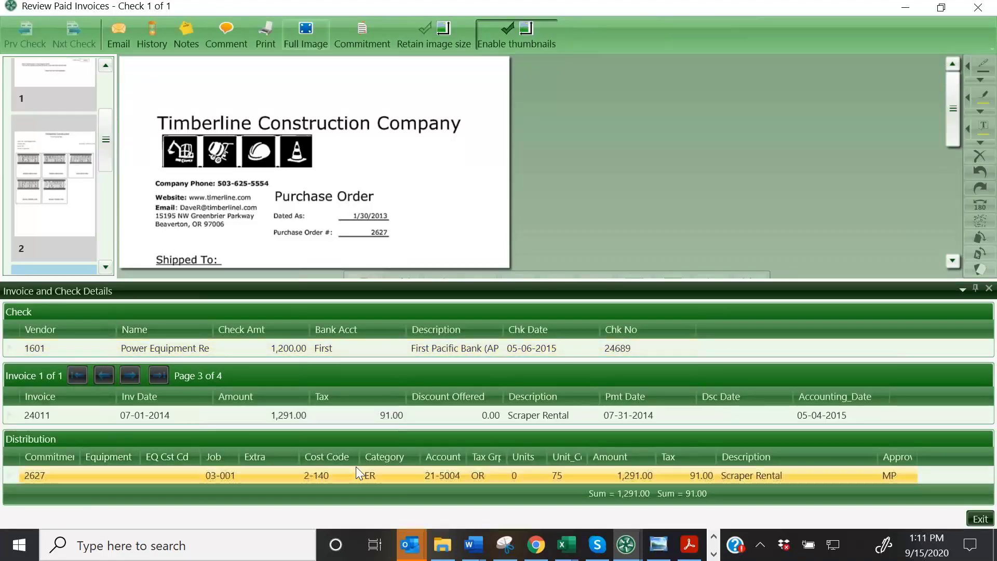
Check the commitment, job and cost code details of the Scraper Rental distribution line, then close the paid invoice review
mouse_move(39, 475)
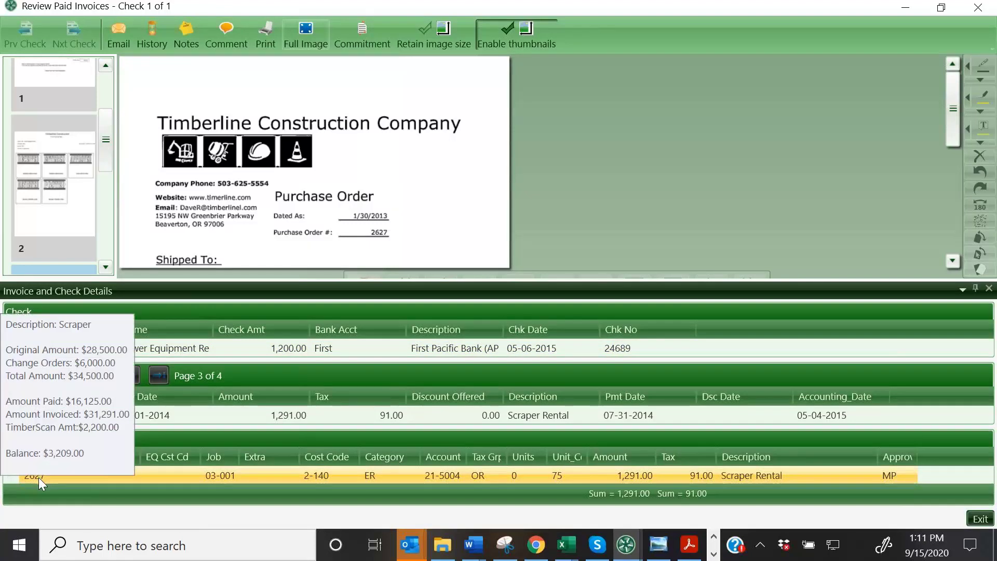
mouse_move(220, 475)
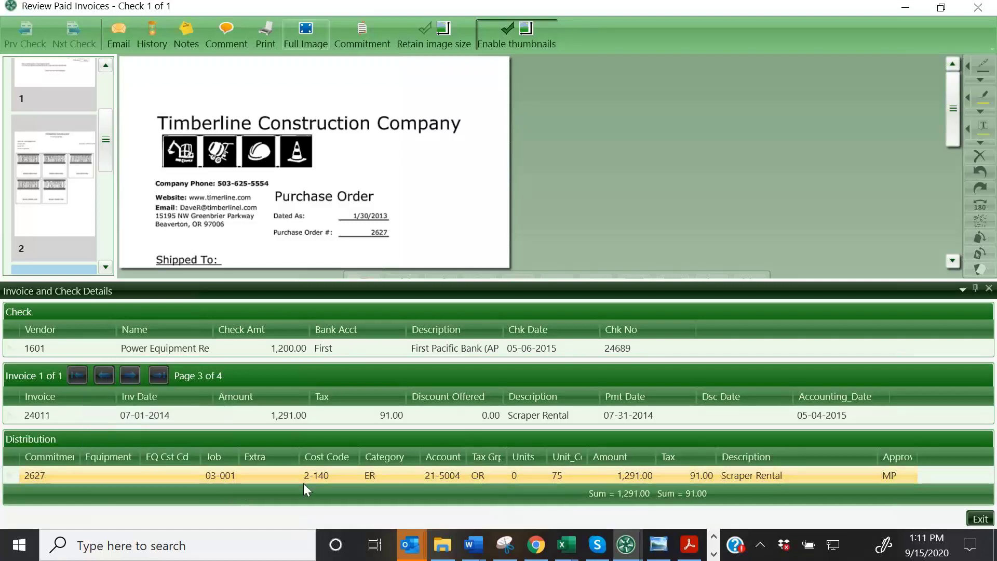
mouse_move(310, 475)
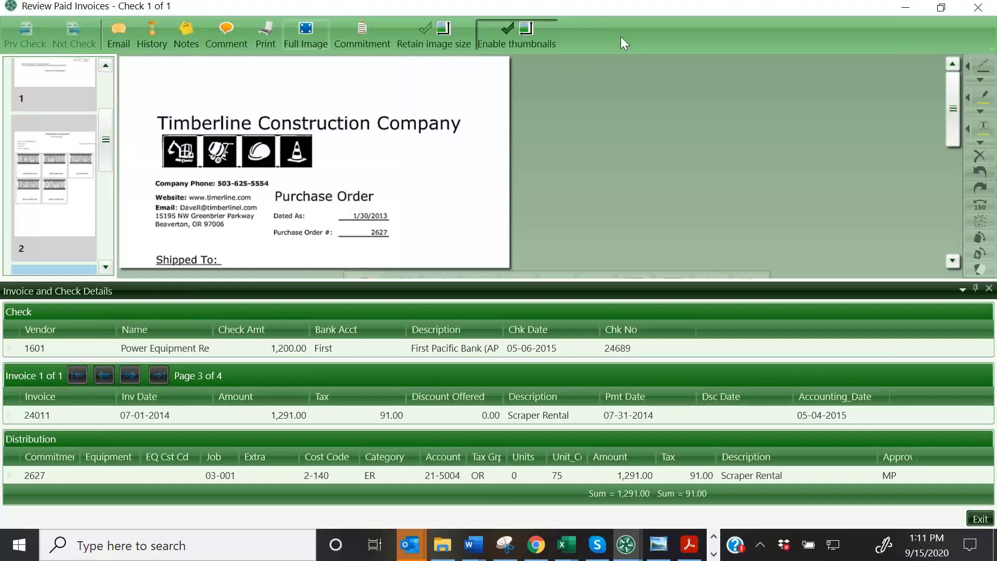
double_click(672, 5)
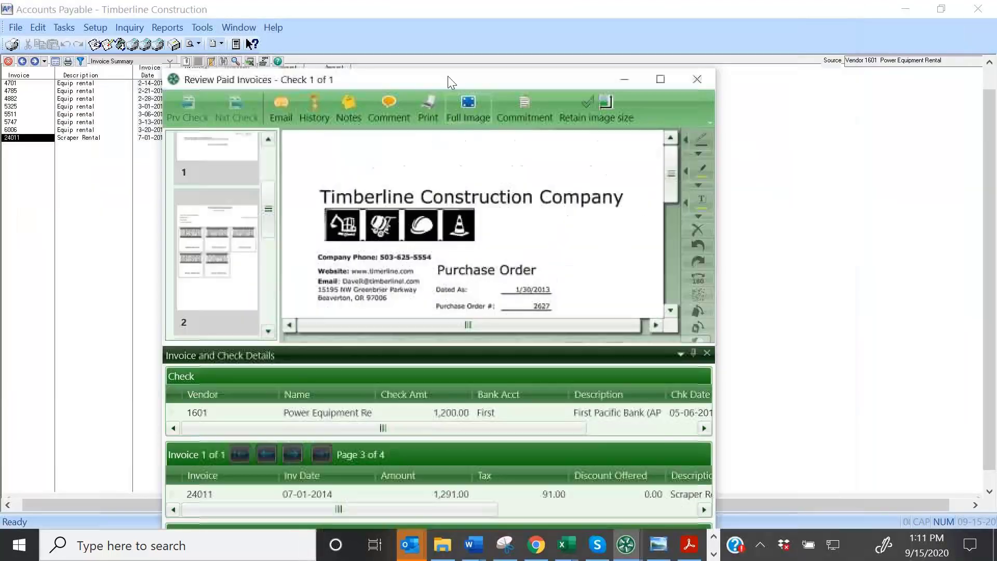
click(696, 79)
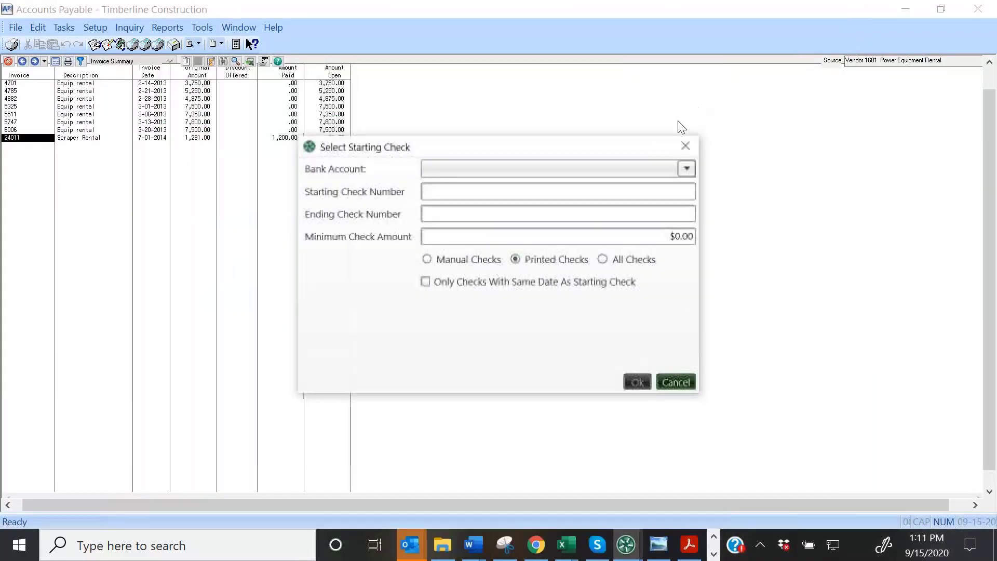
click(674, 381)
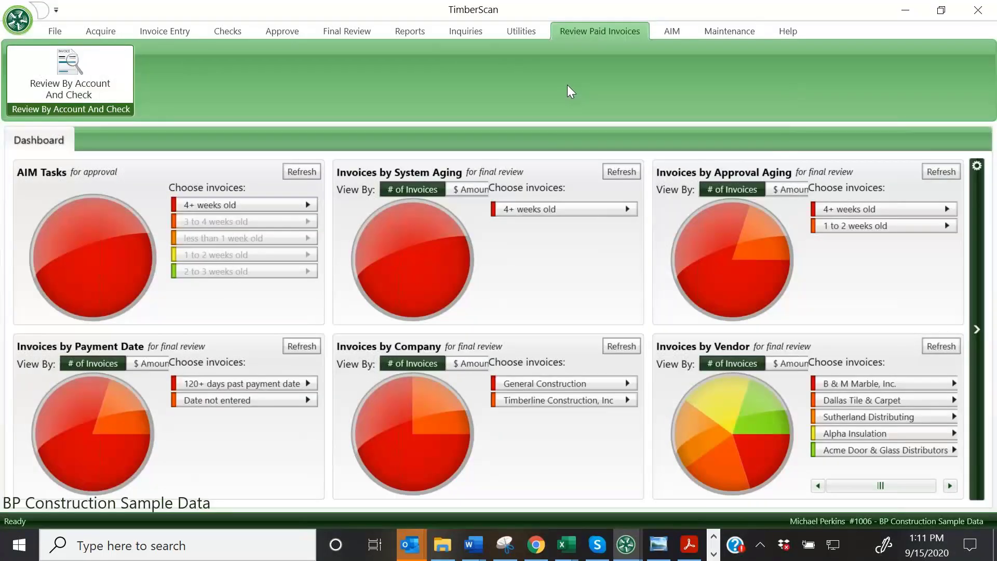
Open the AIM document data entry on the ground floor drawing and maximize its window
click(675, 30)
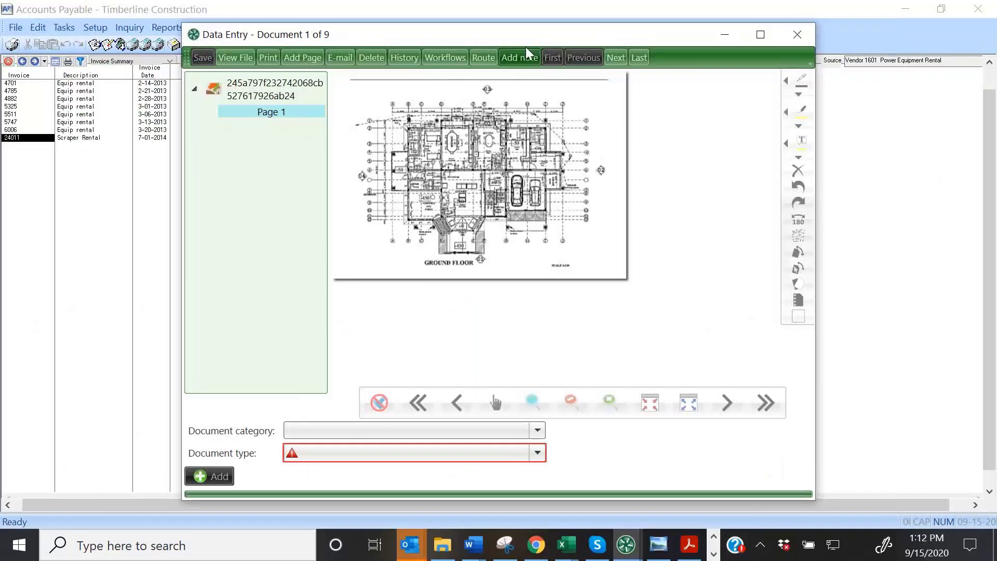
drag(525, 42, 414, 45)
click(649, 38)
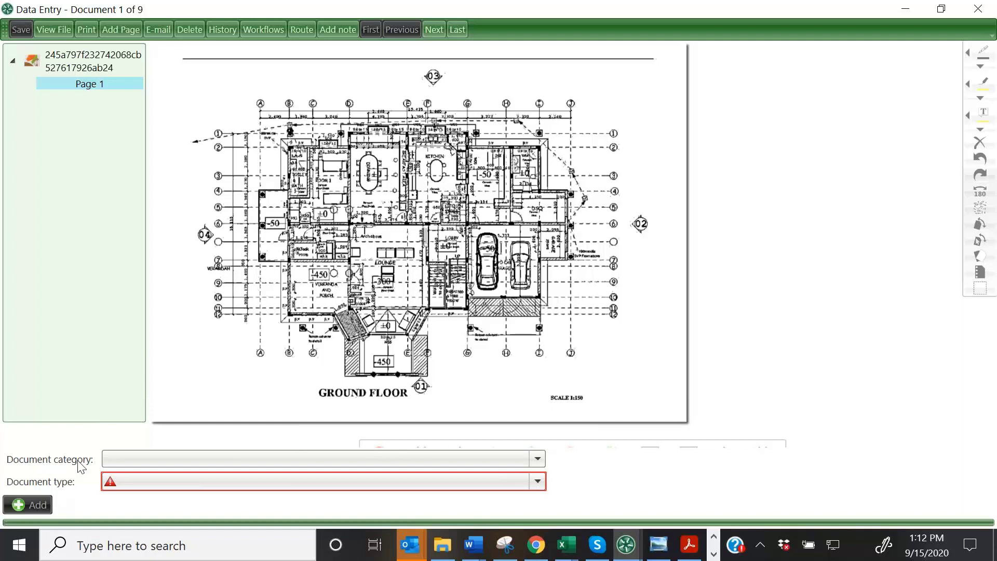
Set the ground floor document's category to Project Management and its type to Drawings
click(538, 457)
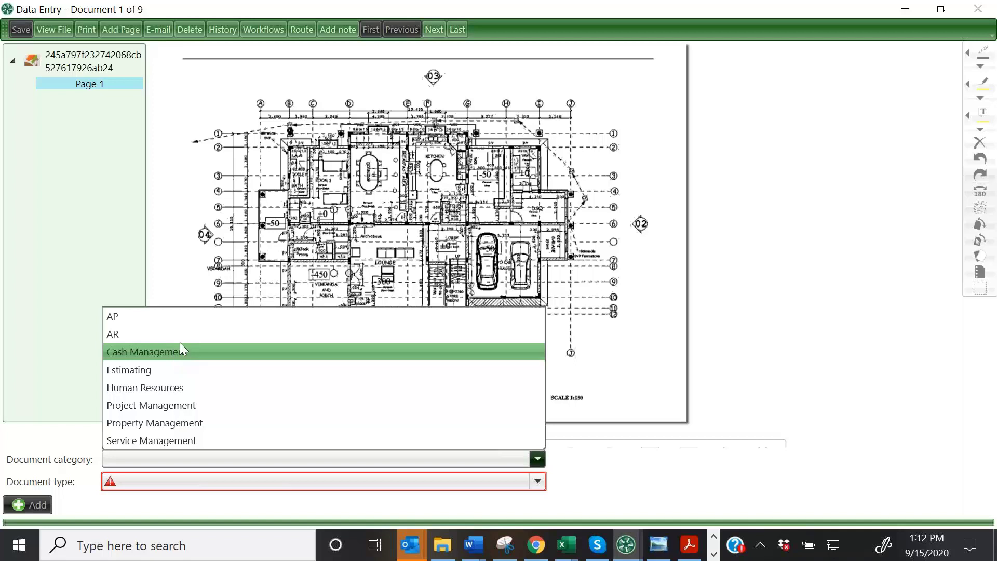
key(Up)
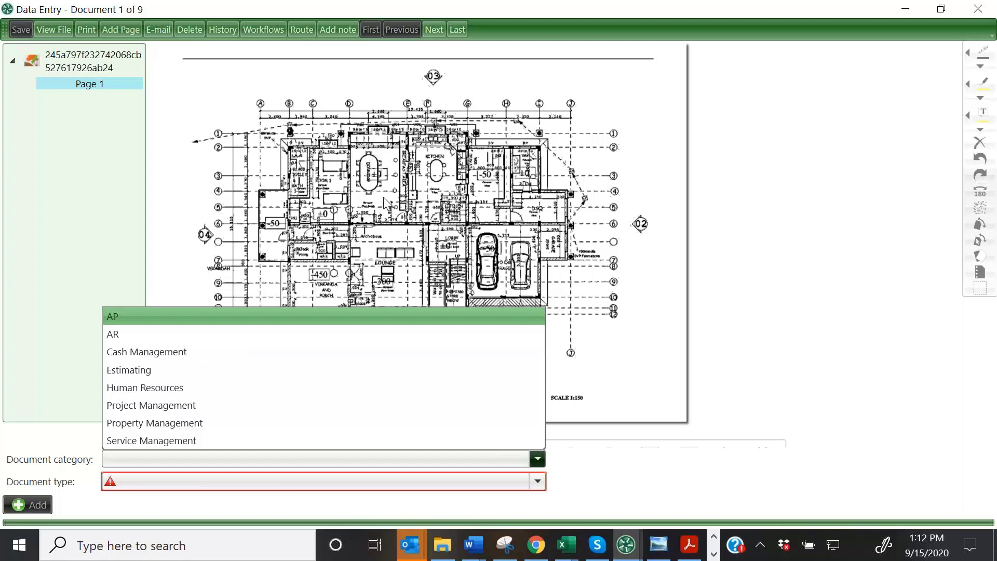
click(177, 405)
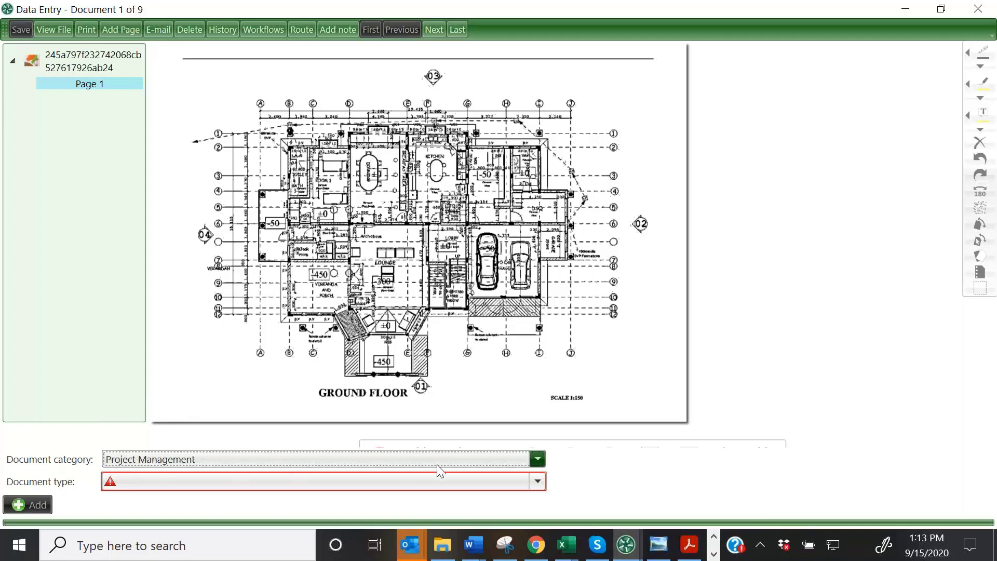
click(538, 481)
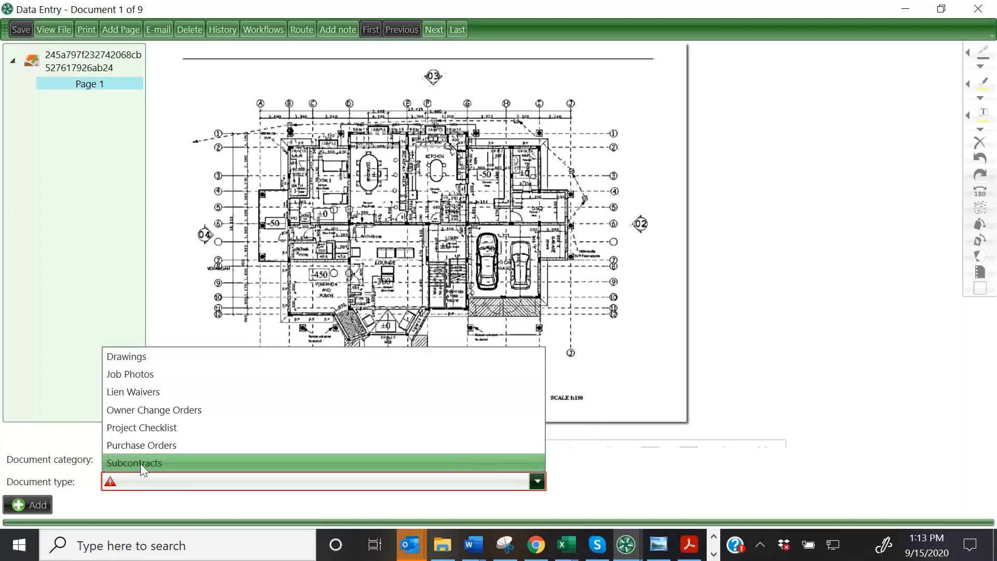
click(123, 356)
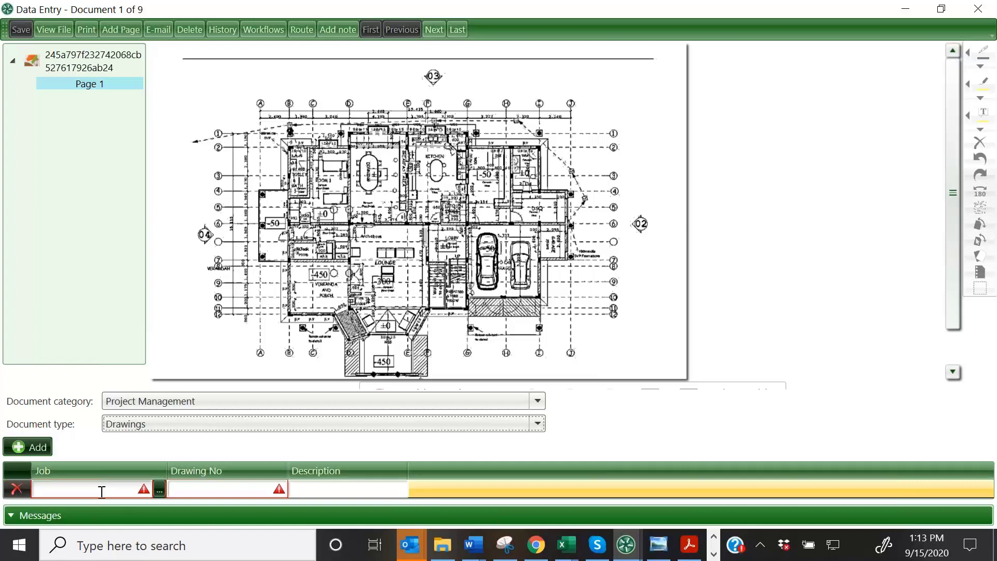
Assign the ground floor drawing to job 03-002, Clackamas Office Park #4, and enter 1234 as its drawing number
click(160, 488)
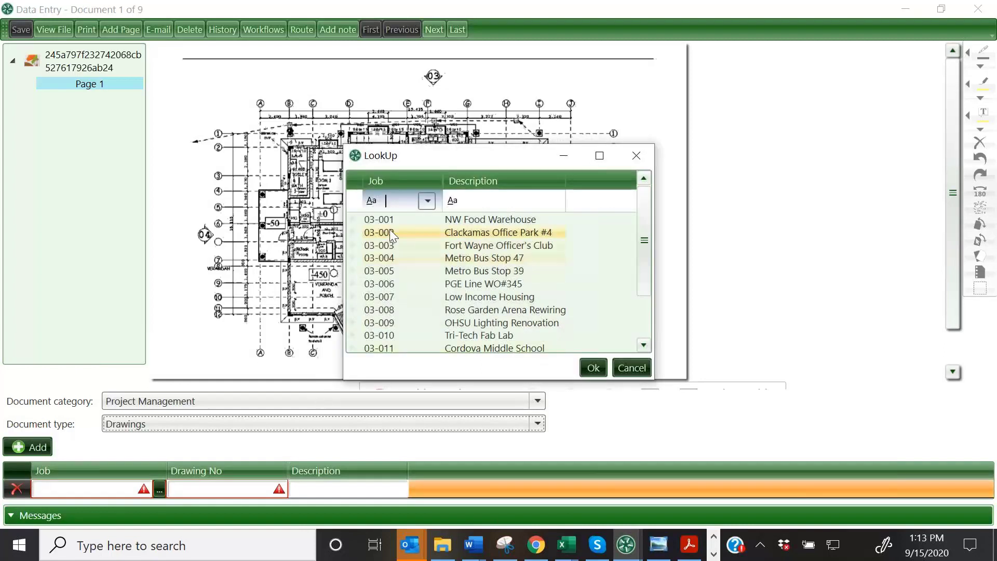
click(512, 232)
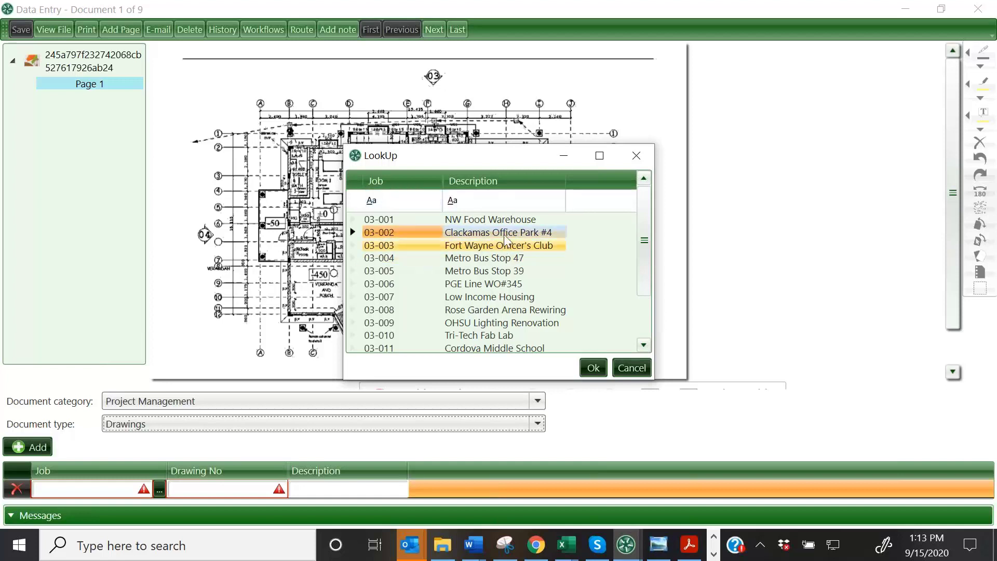
double_click(512, 232)
click(204, 488)
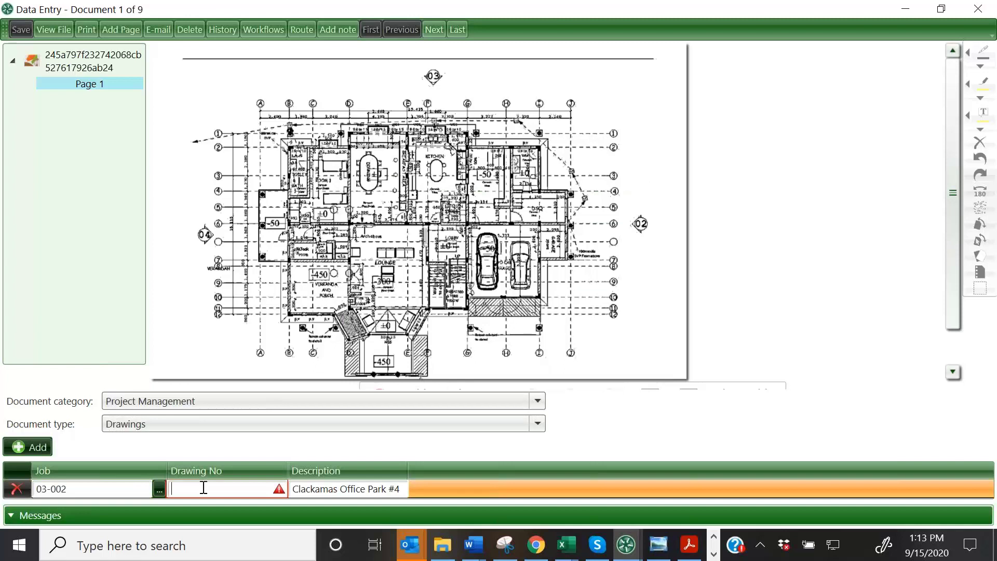
text(1234)
click(18, 33)
Reclassify the document as Human Resources, Electrician Licenses for the first listed employee, then close the data entry window without saving
click(537, 401)
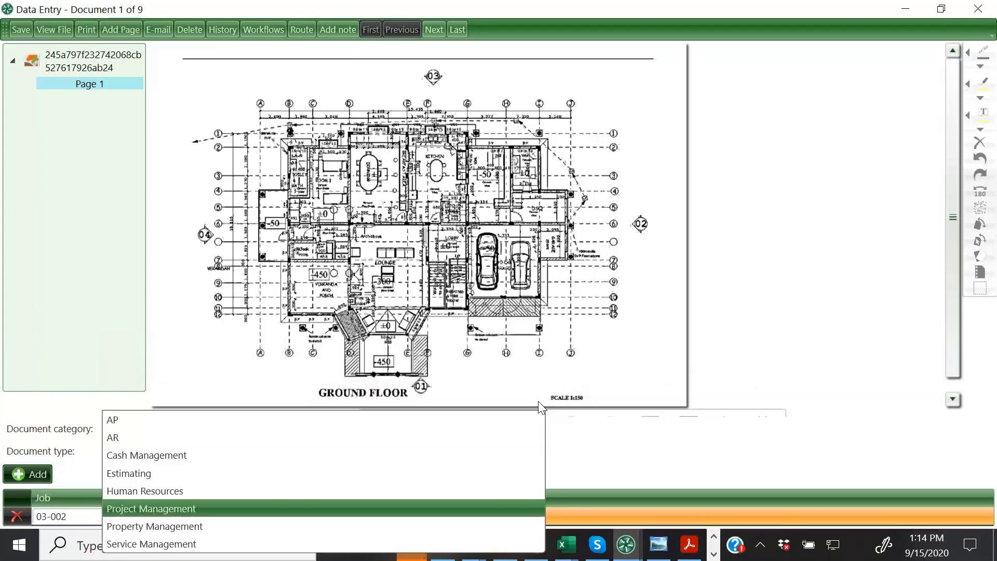
click(143, 488)
click(538, 451)
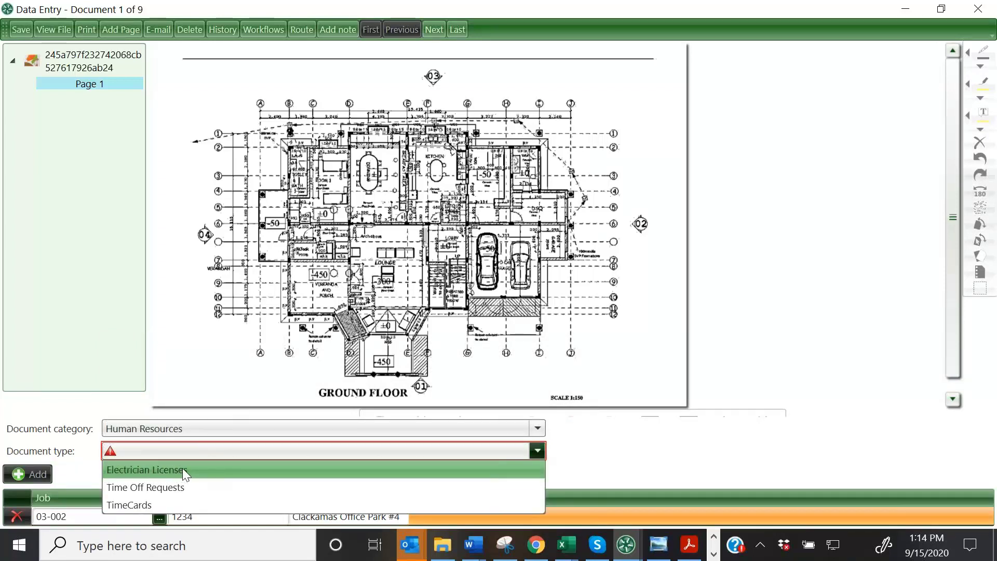
click(143, 470)
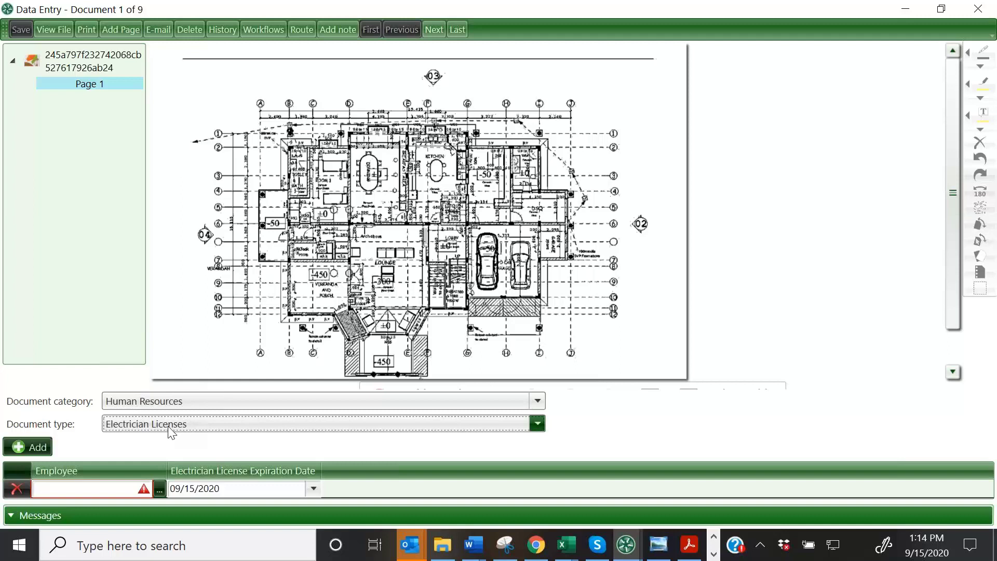
click(159, 488)
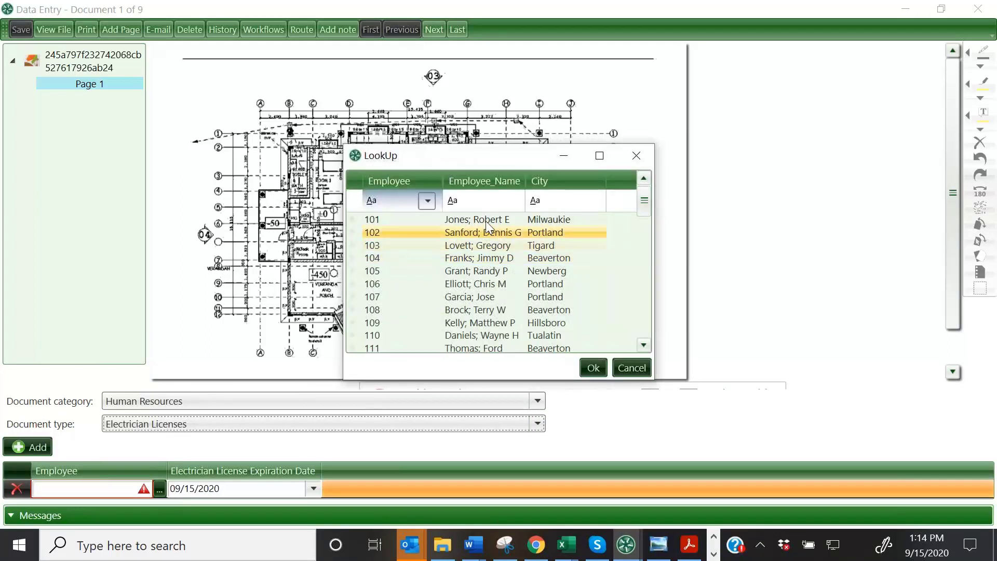
double_click(487, 220)
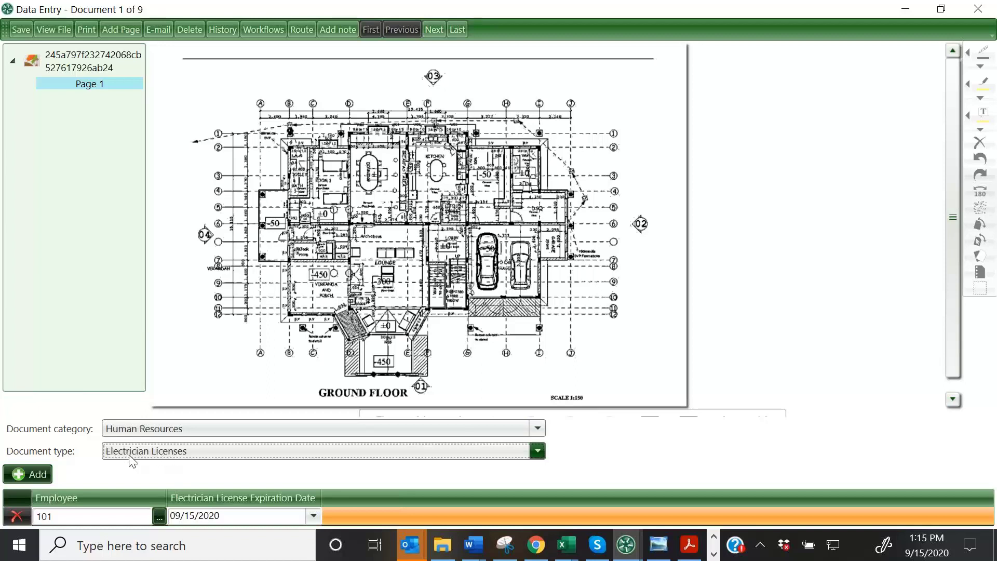
double_click(669, 5)
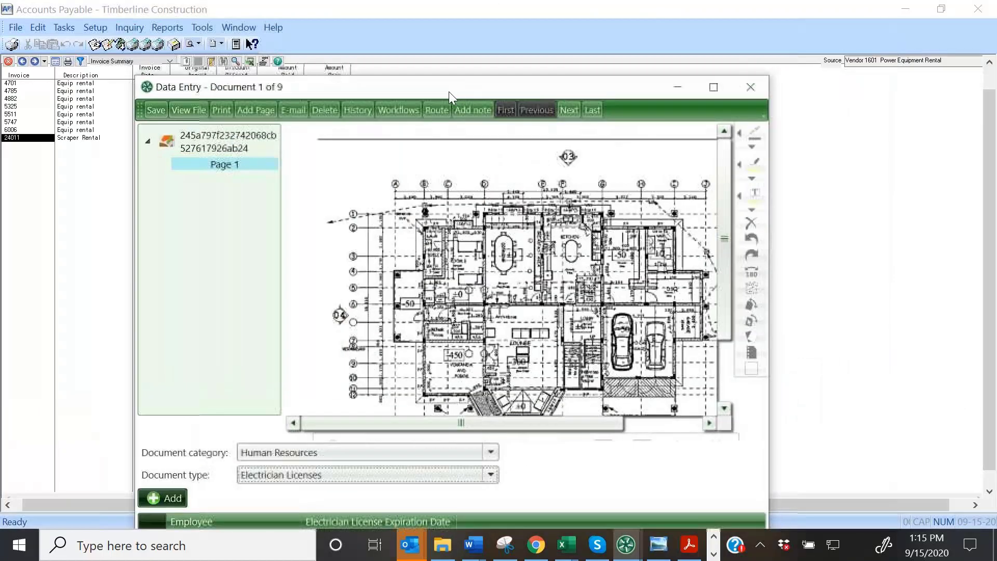
click(751, 87)
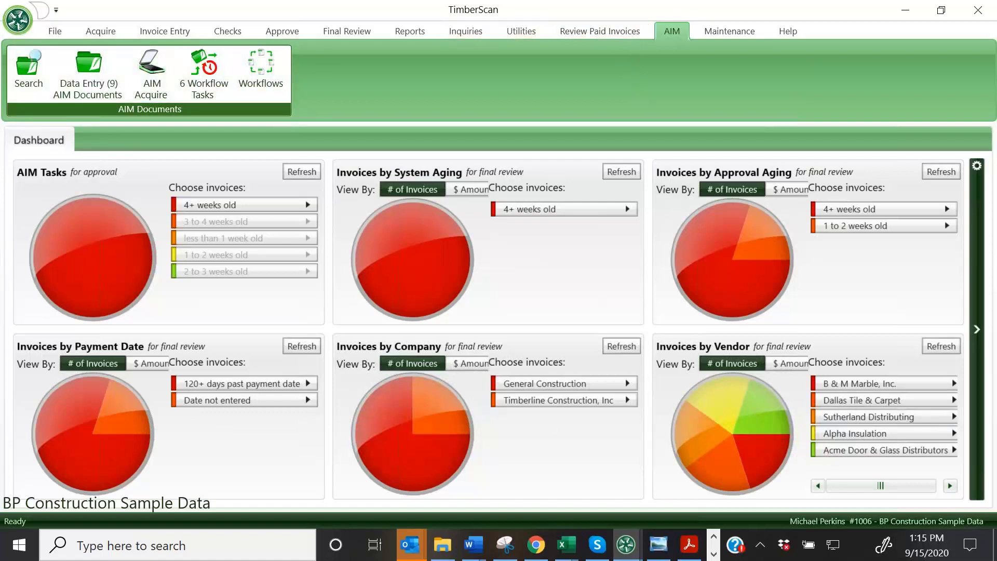
Open the Document Approval task assigned 07/26/2019 from the workflow tasks queue and maximize the approval window
click(209, 79)
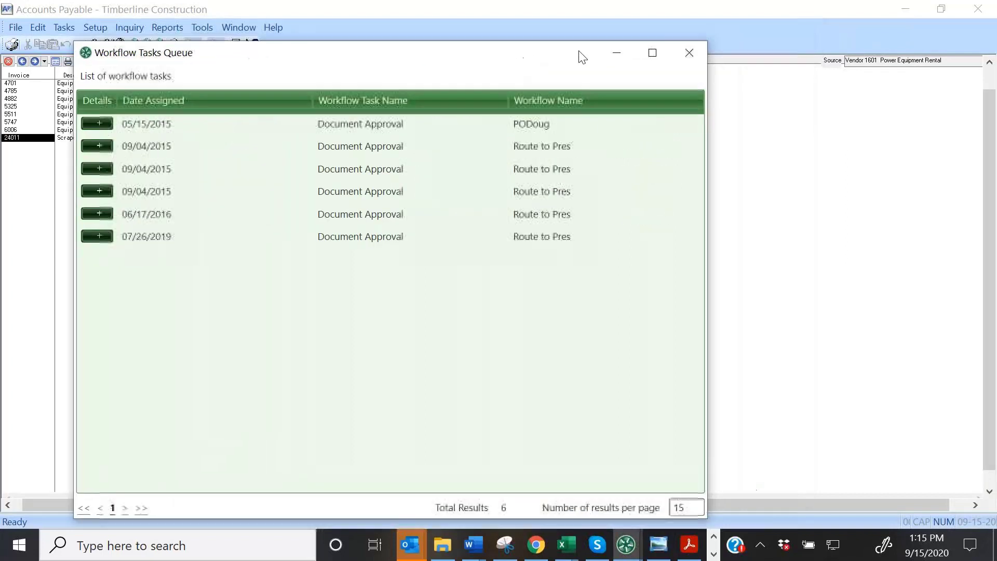
click(652, 53)
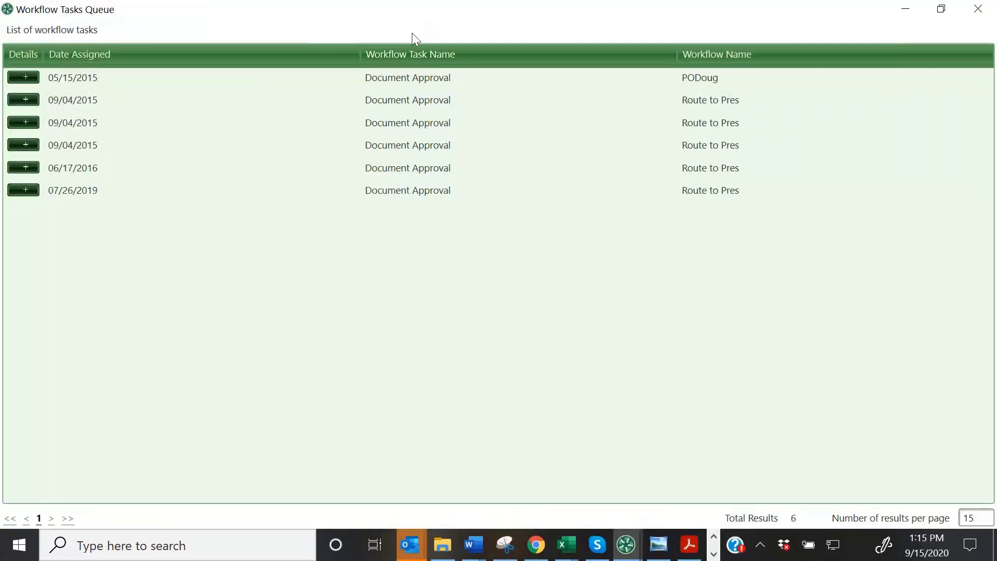
click(403, 190)
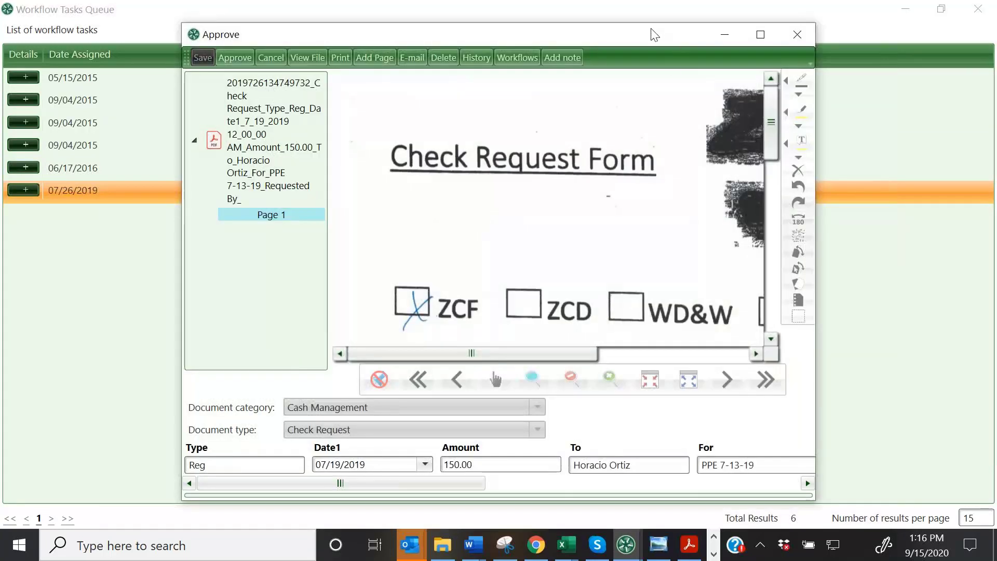
drag(652, 30, 579, 54)
click(687, 59)
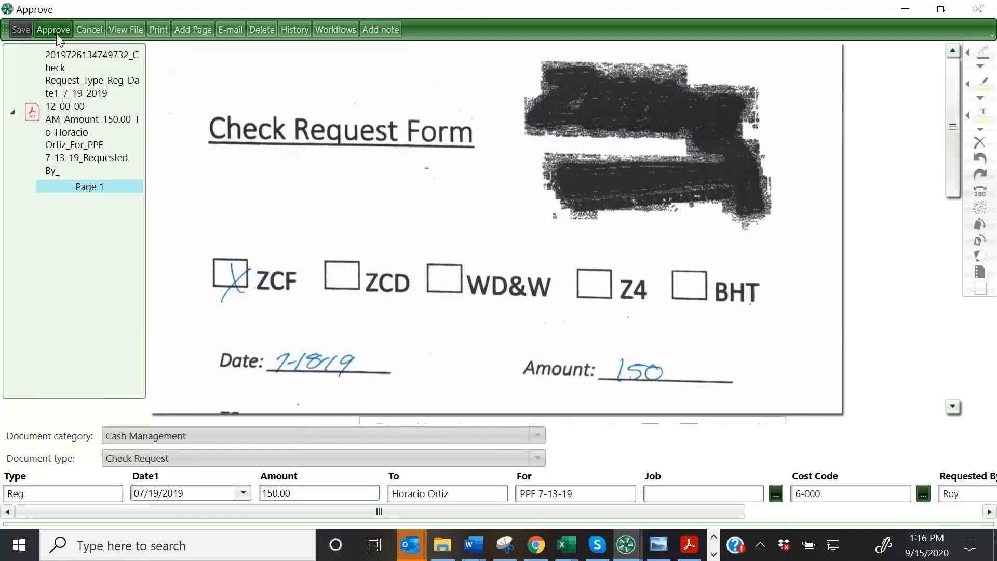
Close the check request approval without approving it, then close the workflow tasks queue
double_click(676, 3)
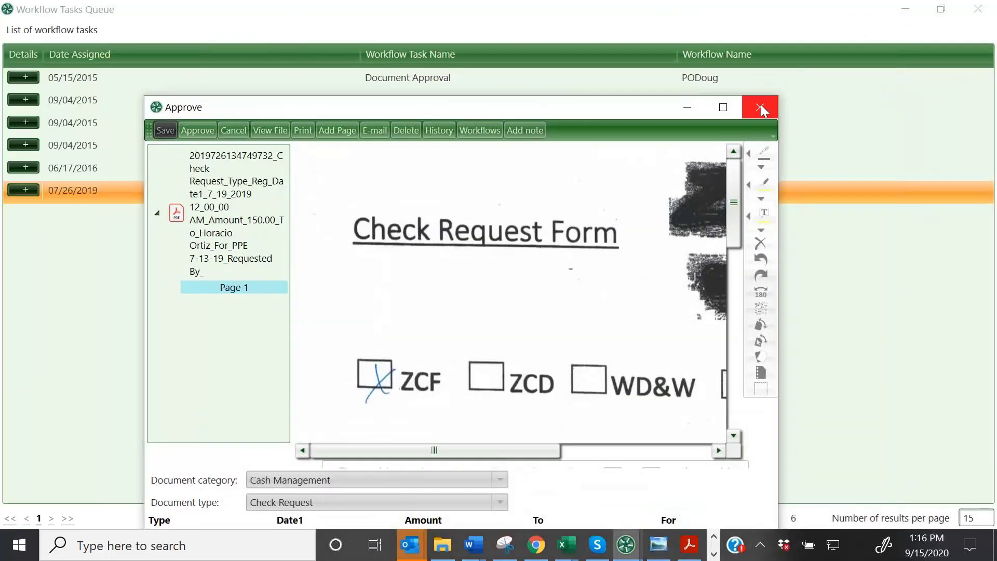
click(759, 106)
double_click(674, 26)
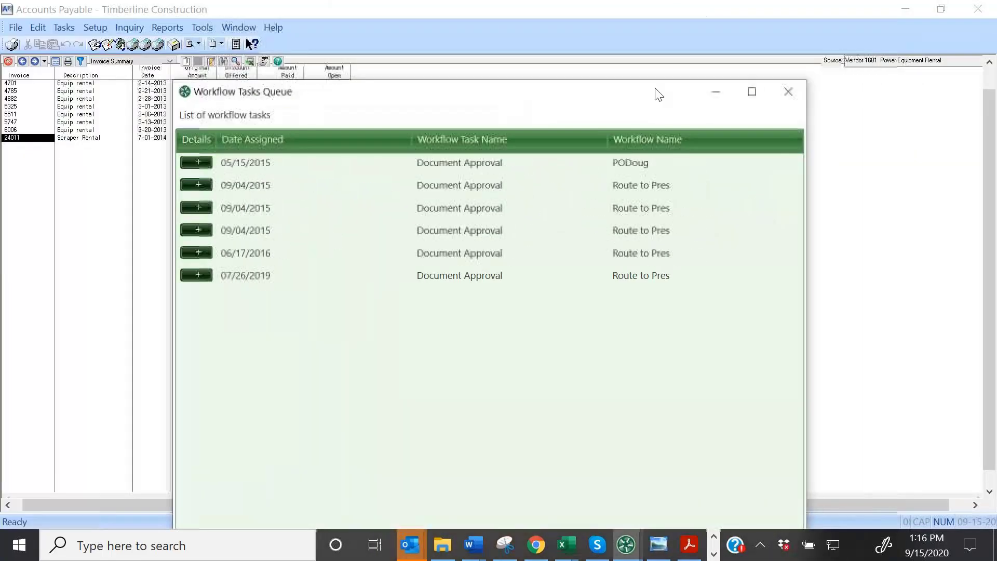
click(796, 92)
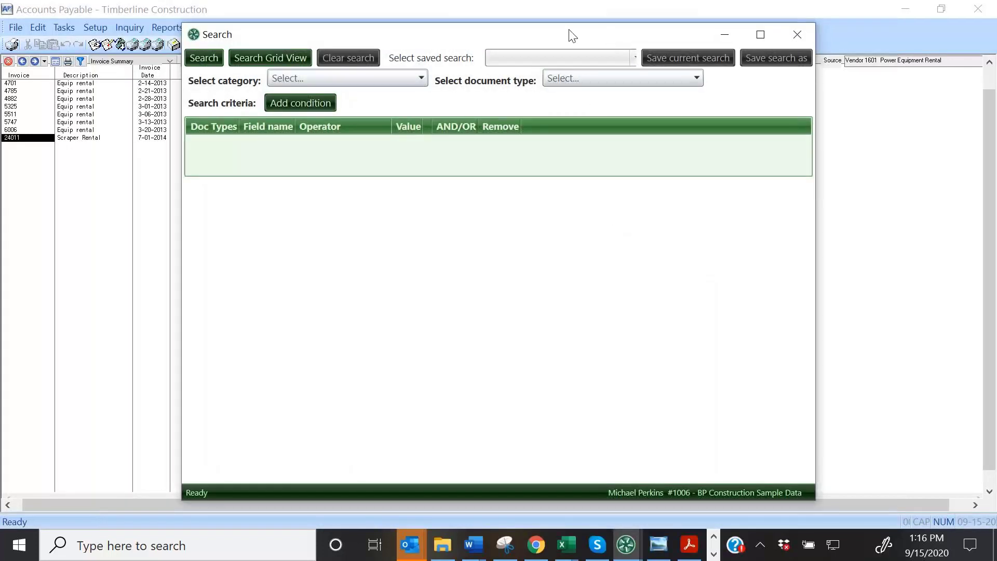
Maximize the AIM document search and limit it to the Project Management category and the Drawings document type
drag(571, 36, 449, 34)
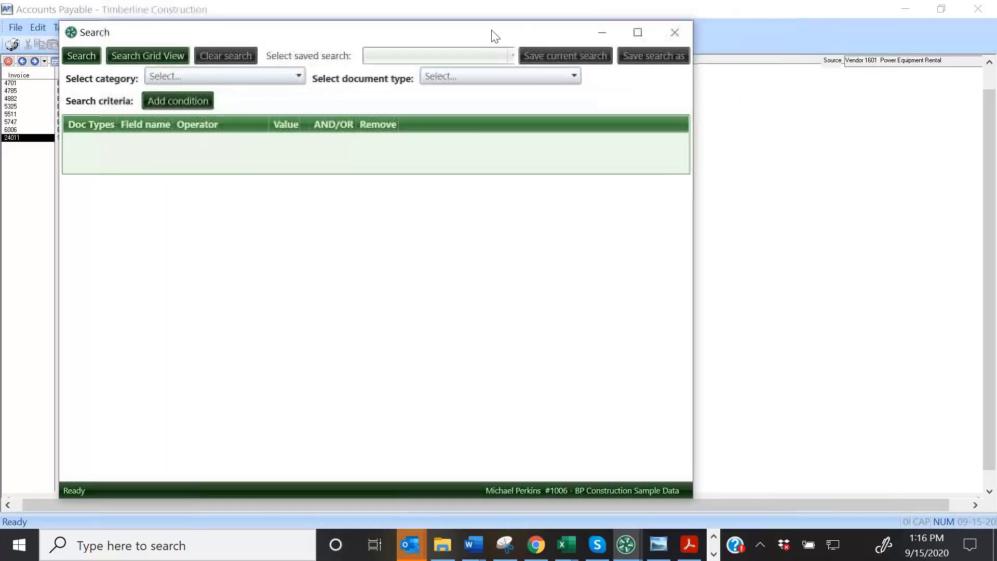
click(638, 33)
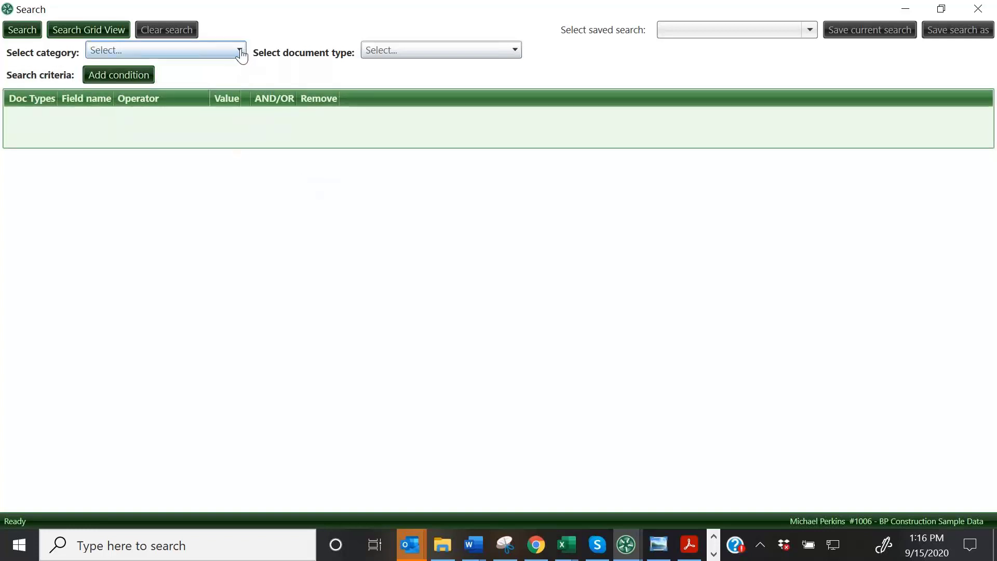
click(240, 52)
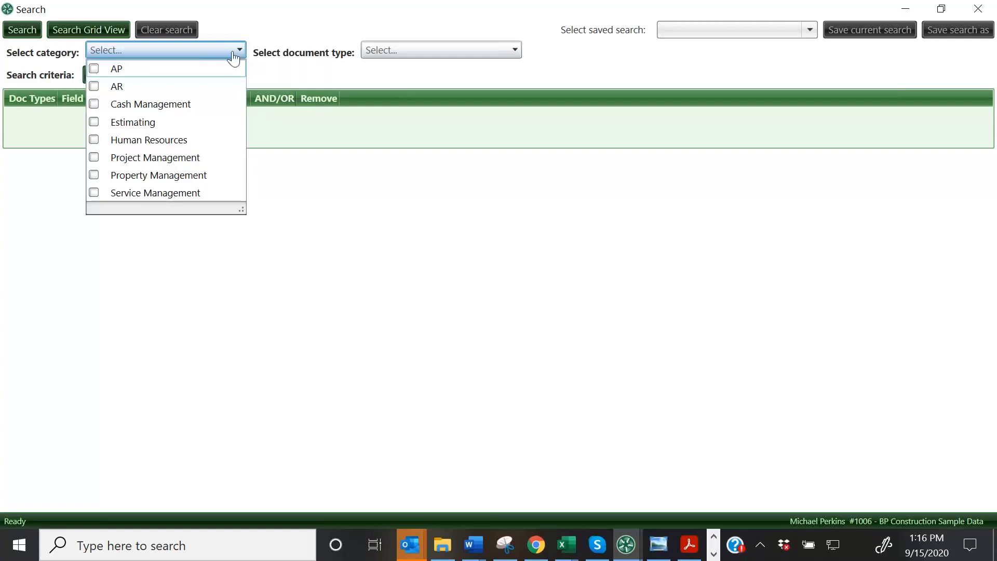
click(94, 157)
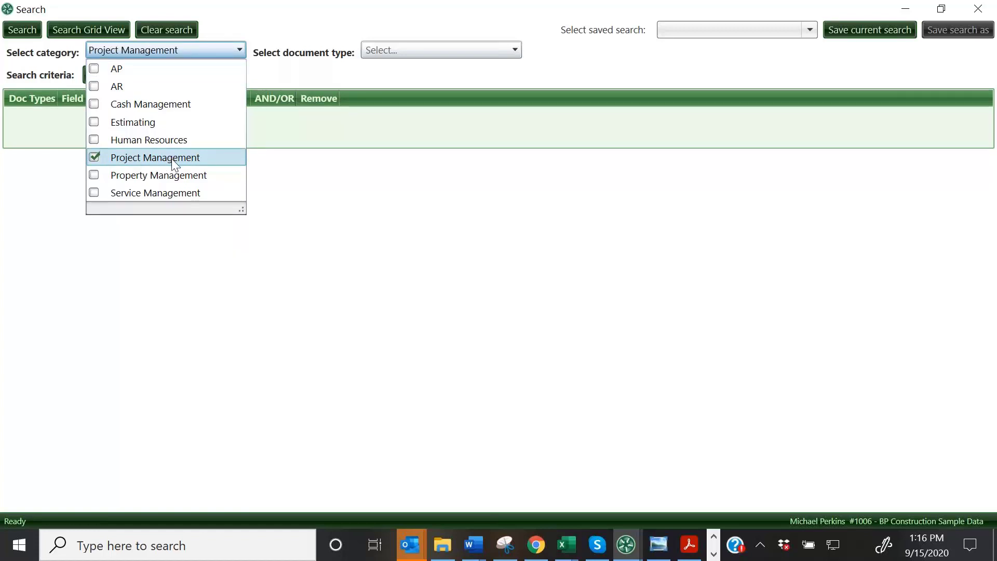
click(518, 55)
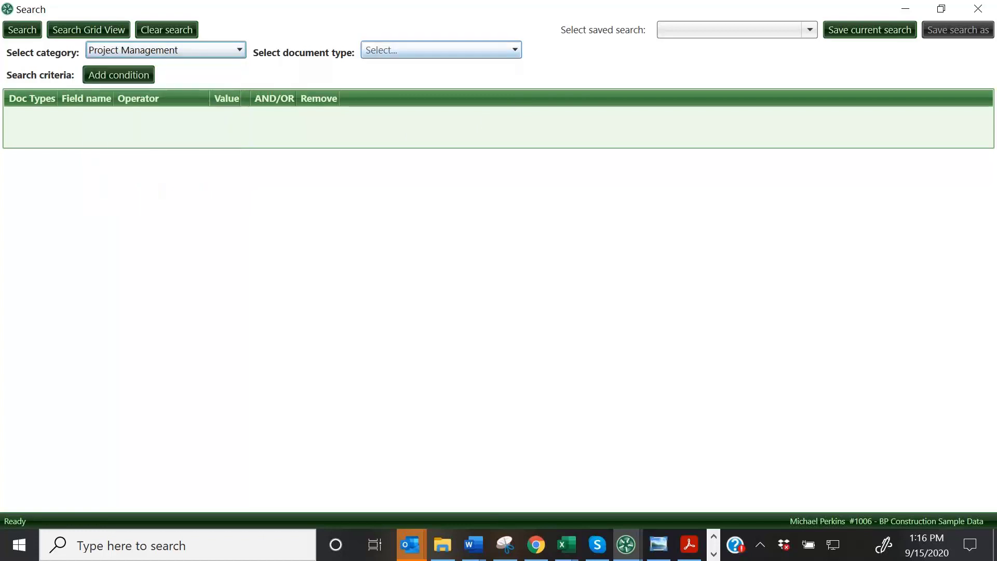
click(517, 54)
click(498, 68)
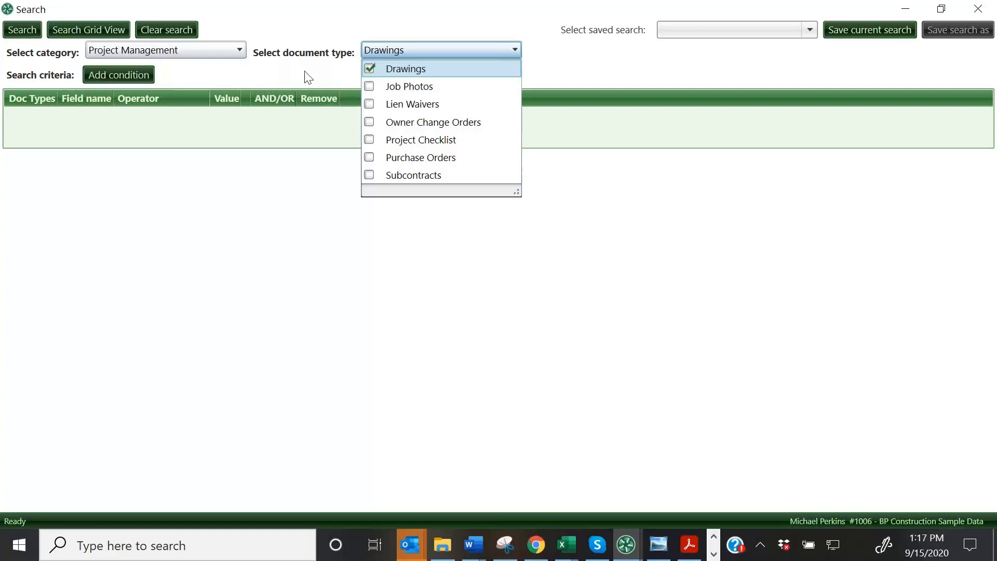
Add a search condition for Drawings on the Job field with the = operator
click(122, 76)
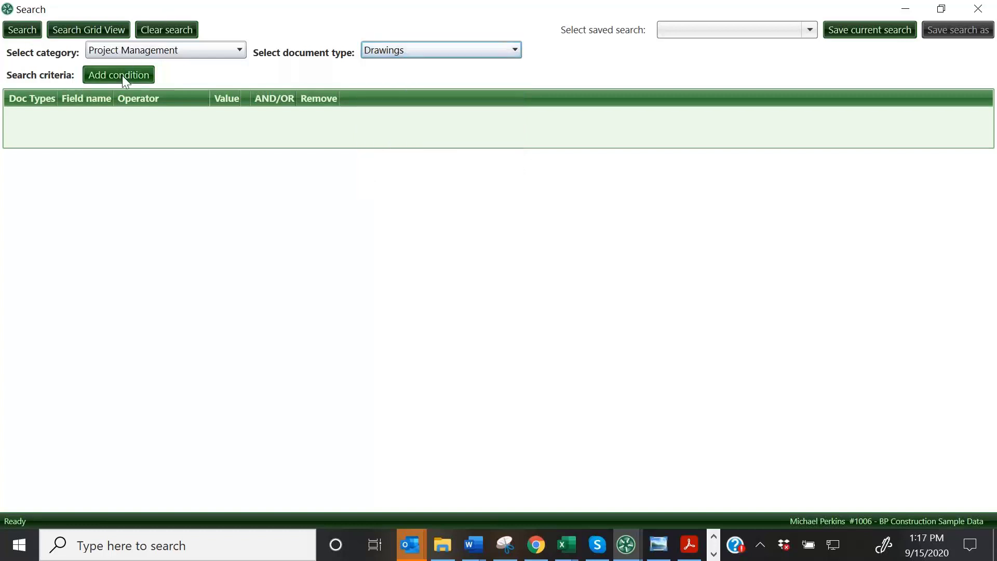
click(123, 76)
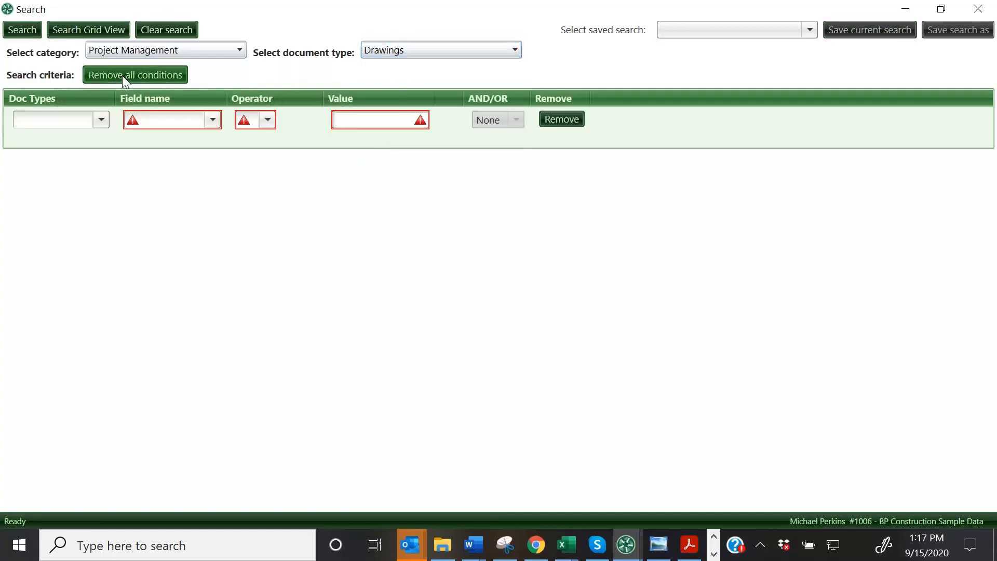
click(103, 119)
click(51, 139)
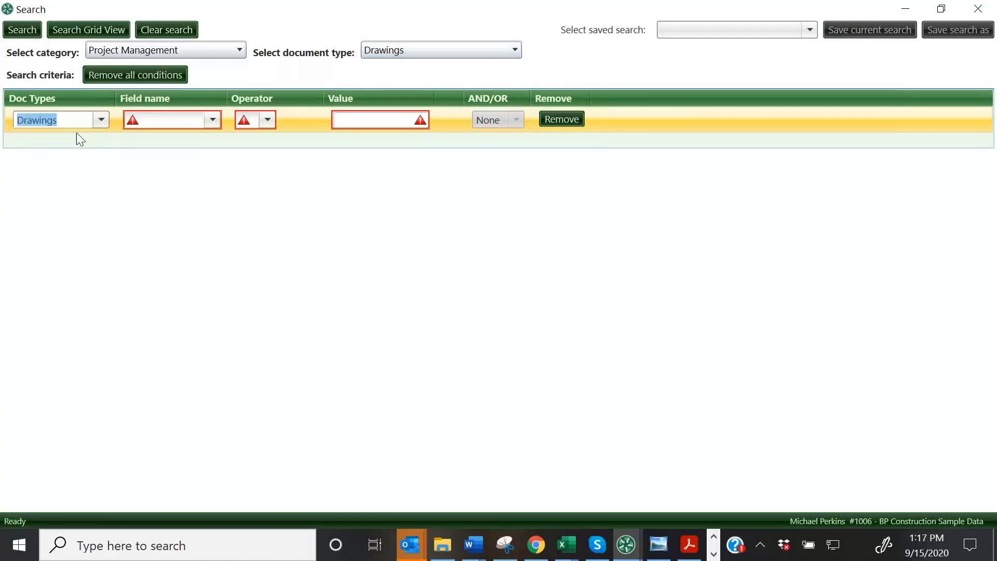
click(212, 118)
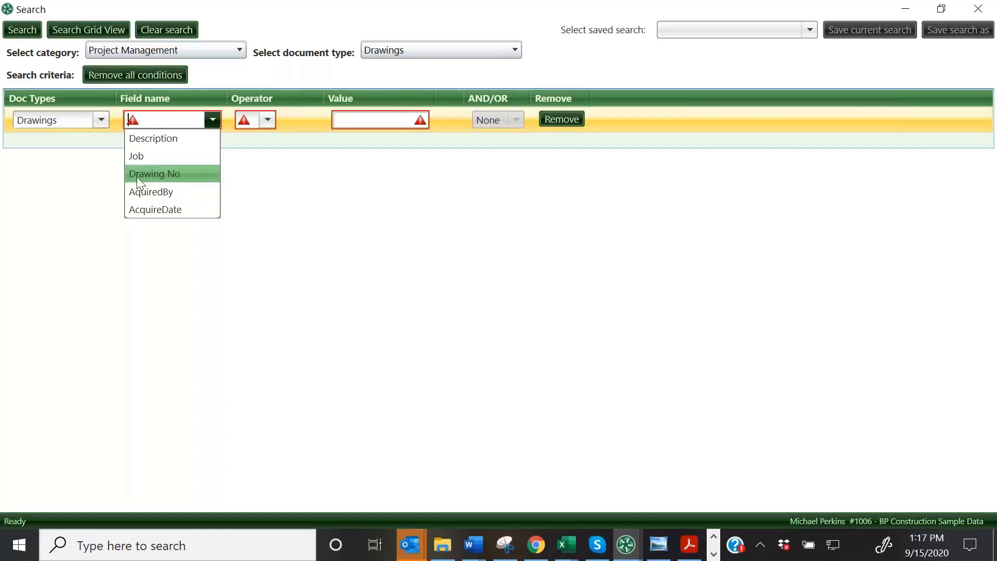
click(137, 158)
click(267, 120)
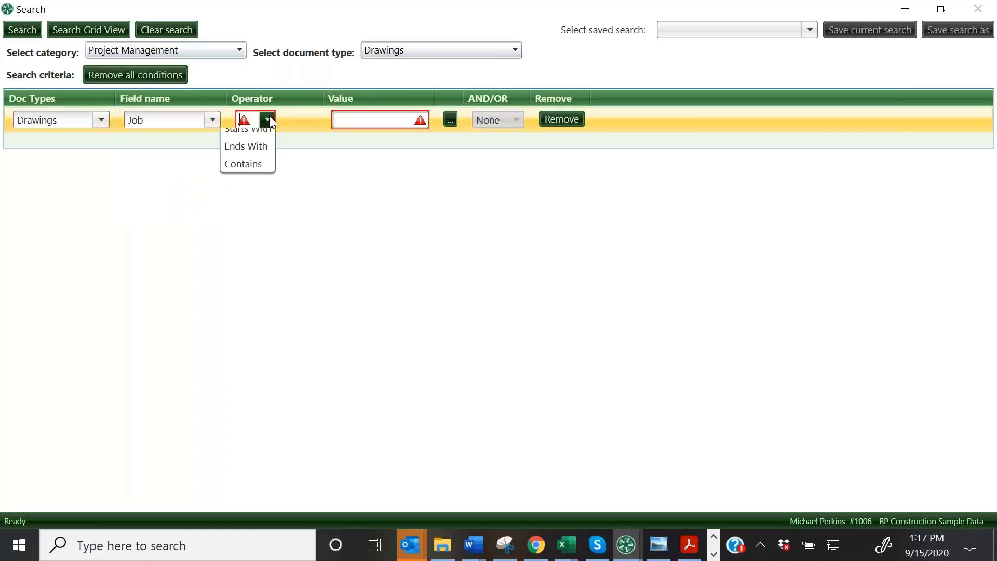
click(252, 136)
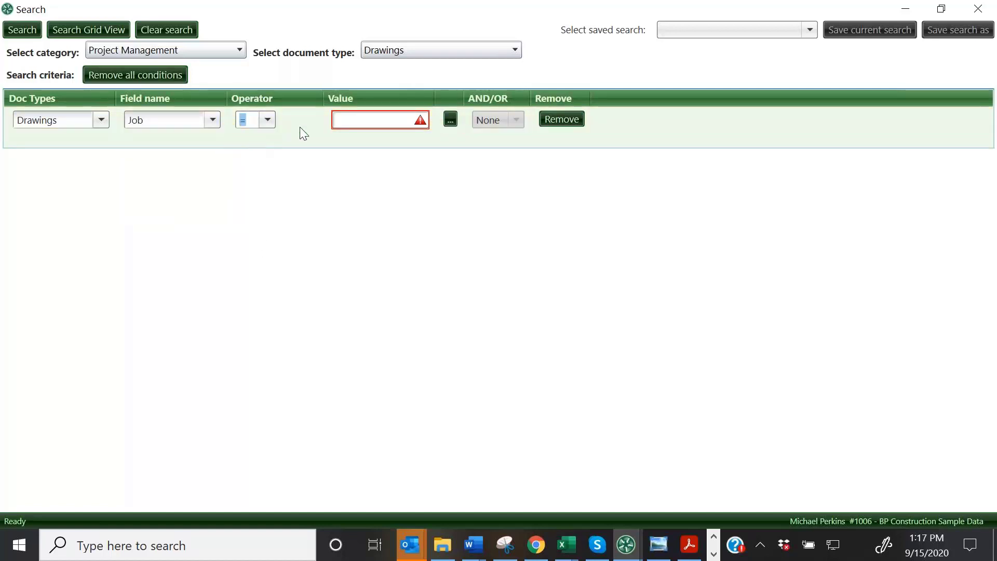
Set the condition's value to job 03-001, NW Food Warehouse, and run the search
click(450, 120)
click(518, 220)
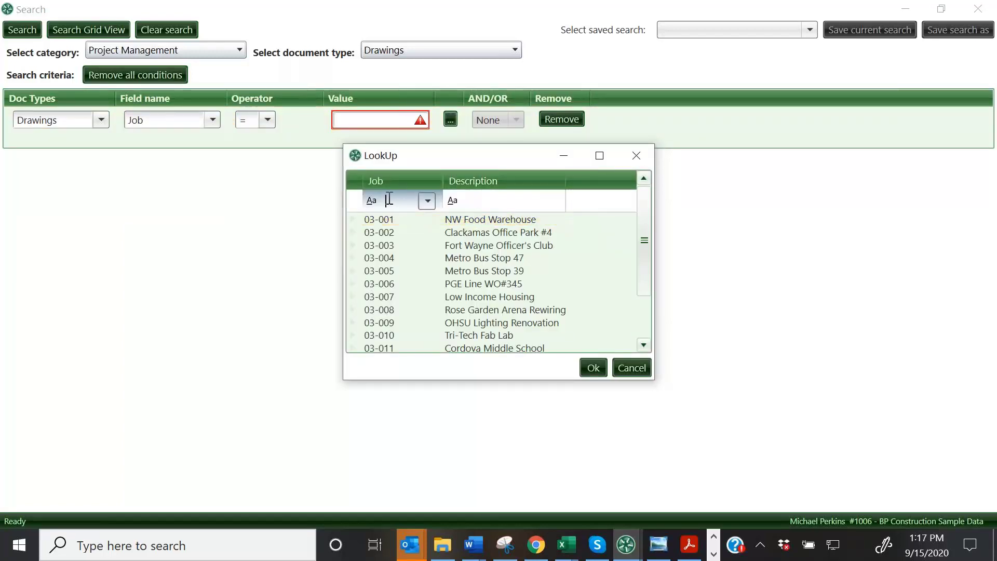
click(481, 219)
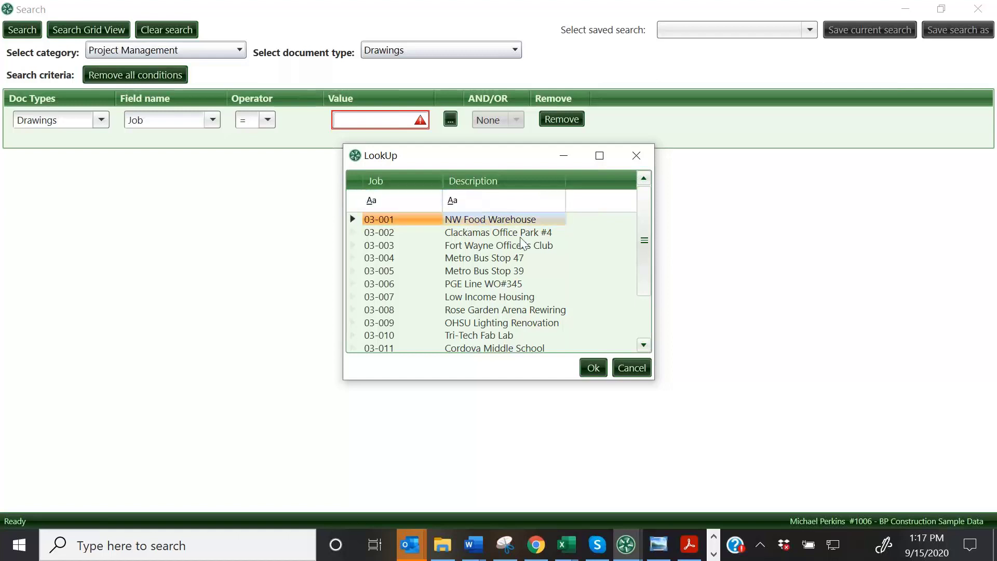
double_click(486, 227)
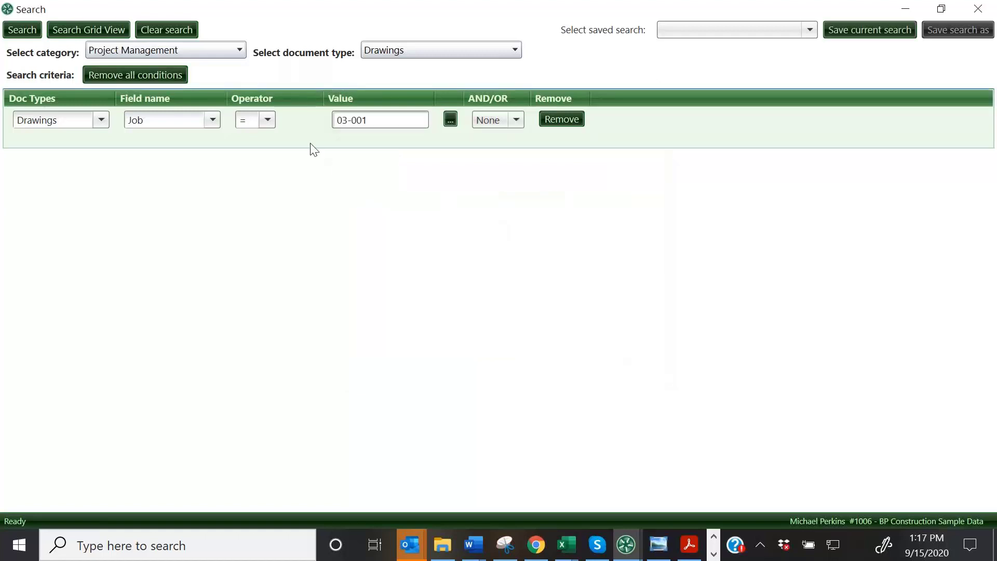
click(23, 34)
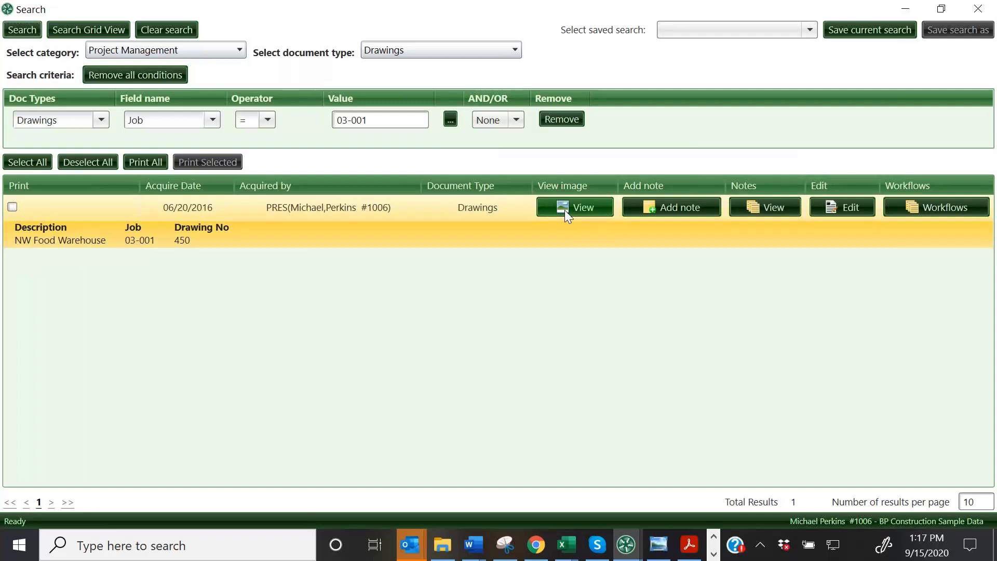
View the NW Food Warehouse drawing's image, then close the image and the search and return to the TimberScan dashboard
click(581, 208)
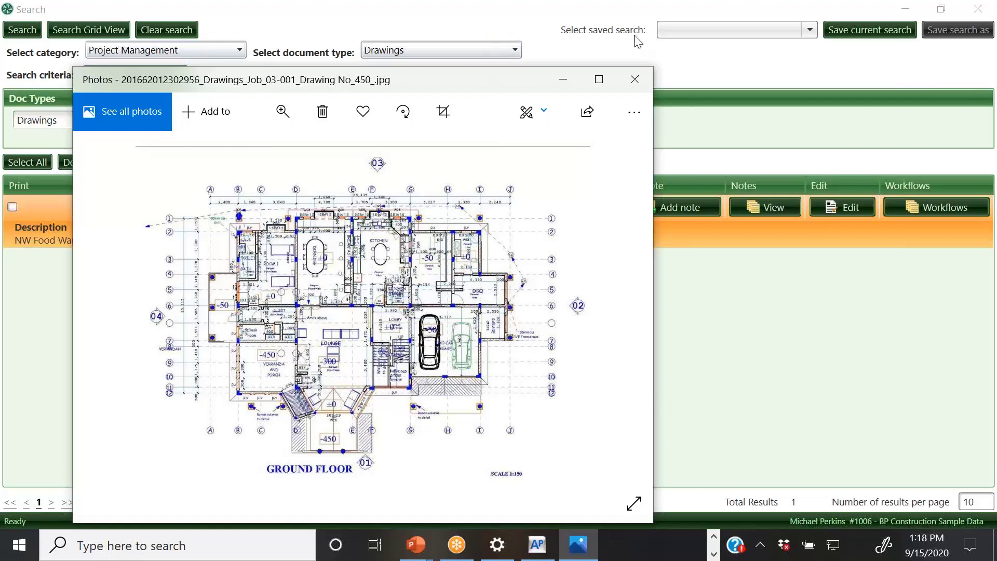
click(633, 79)
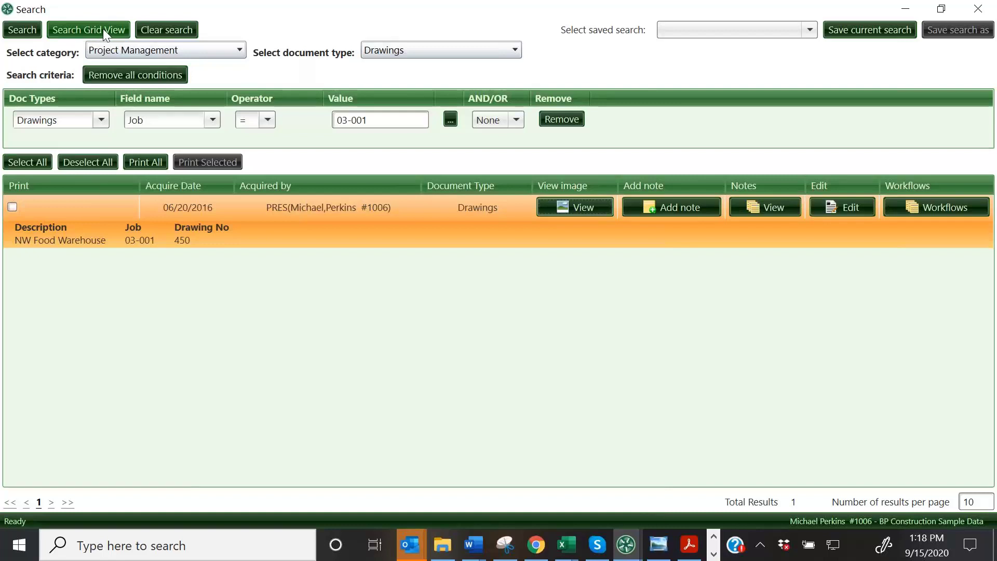
double_click(603, 16)
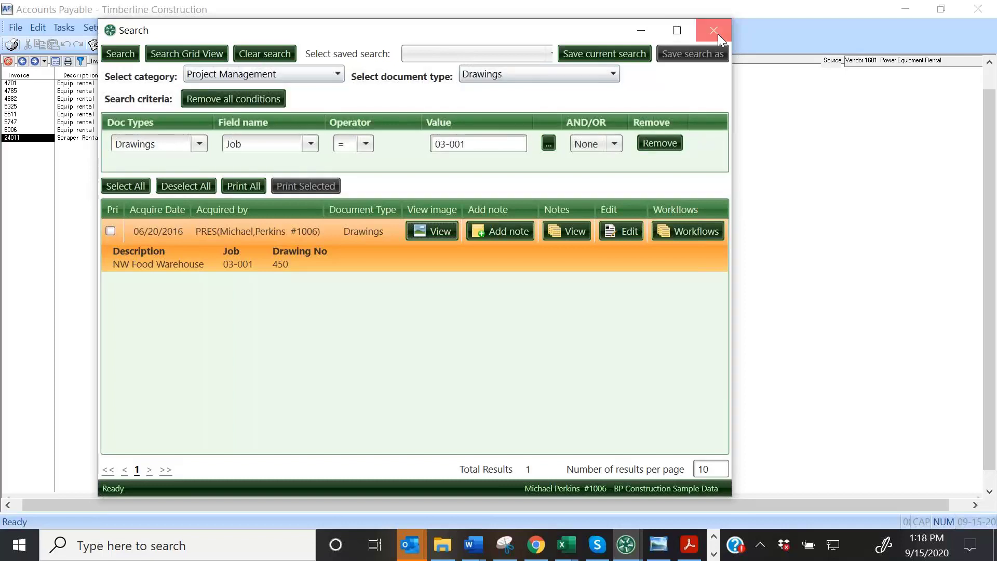
click(715, 32)
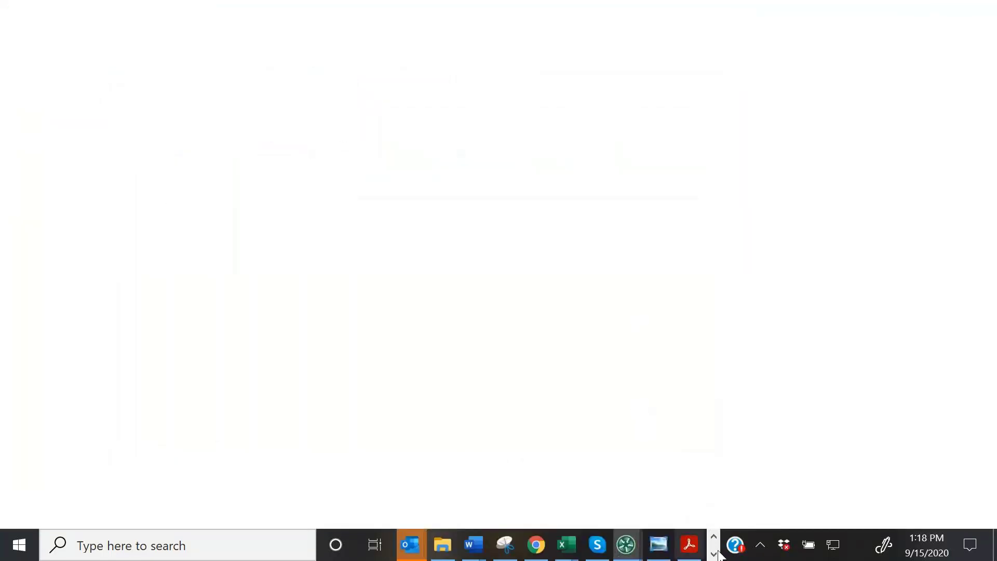
click(627, 546)
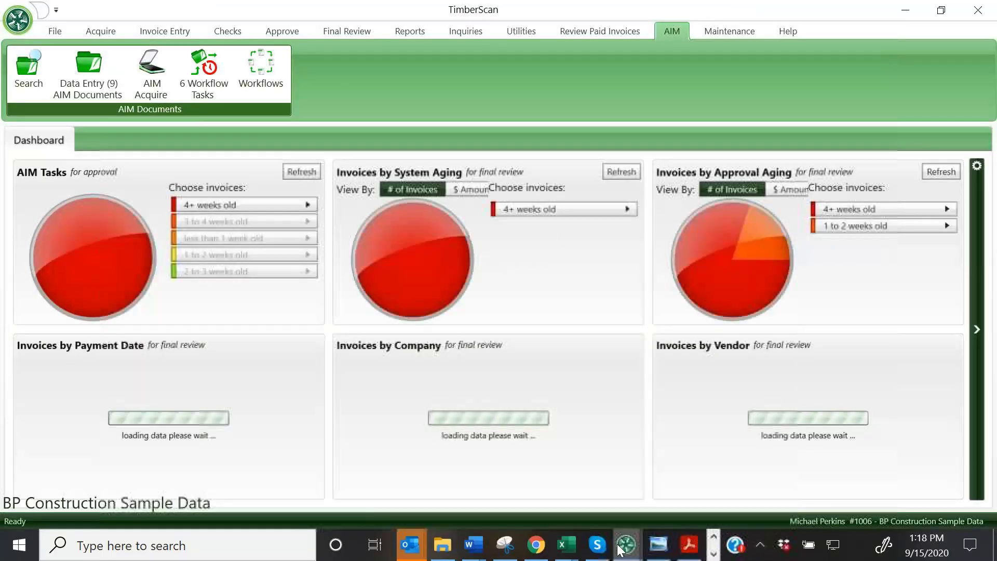